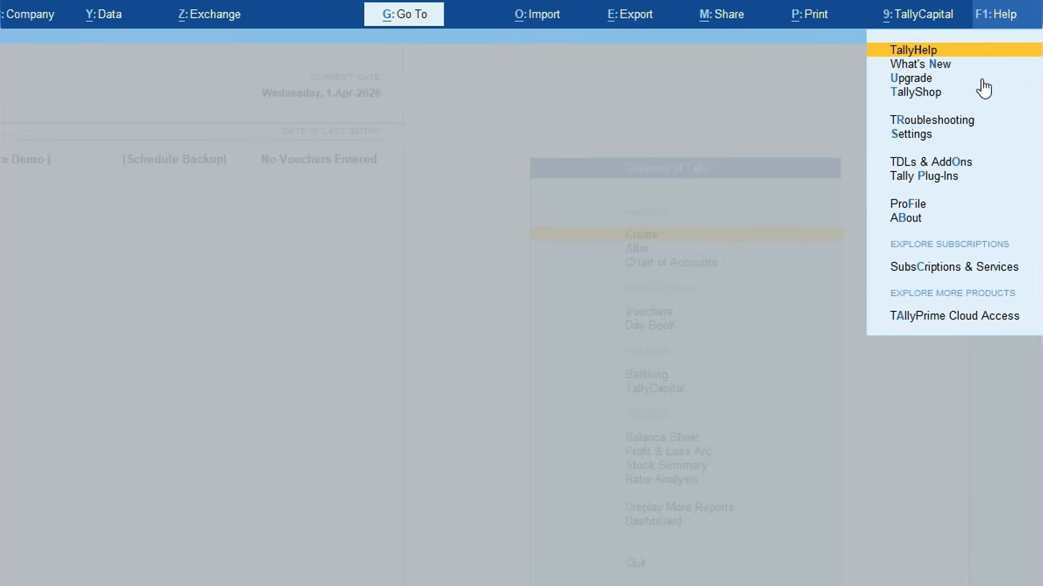
Check Help > Upgrade to confirm Release 7.1 is current, then open Select Company with F3
left_click(918, 75)
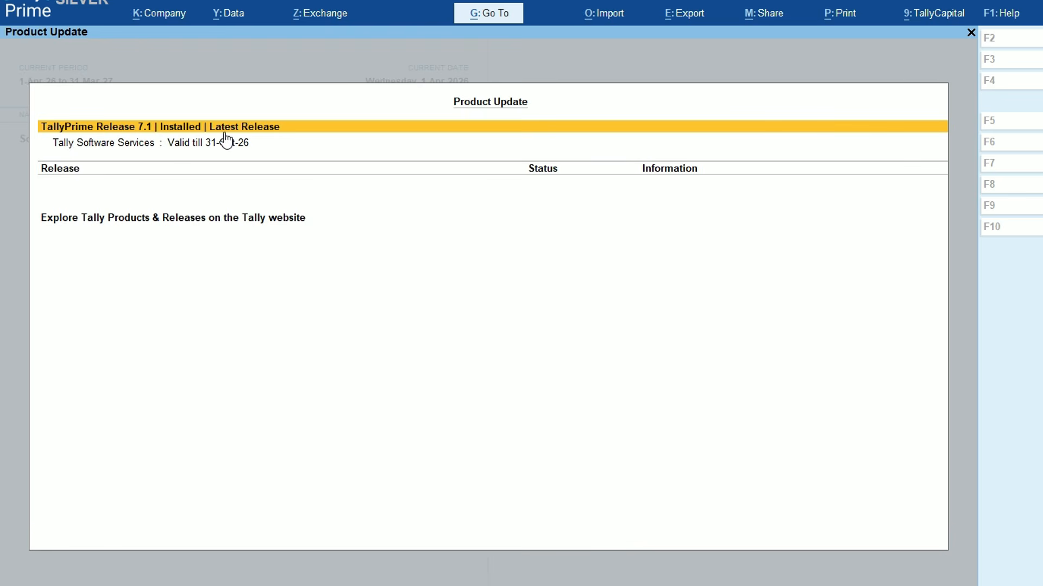
key("Escape")
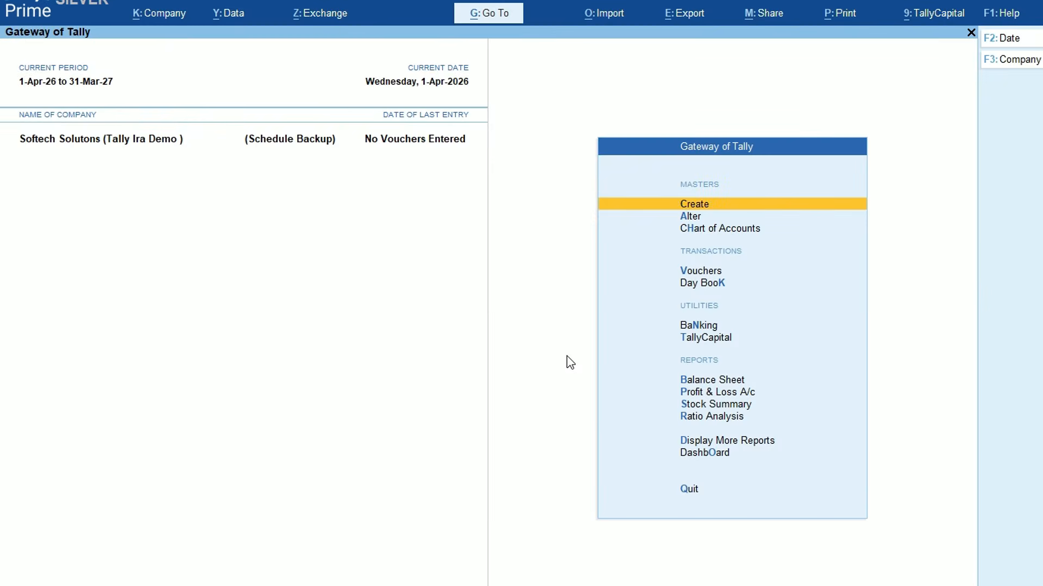
key("F3")
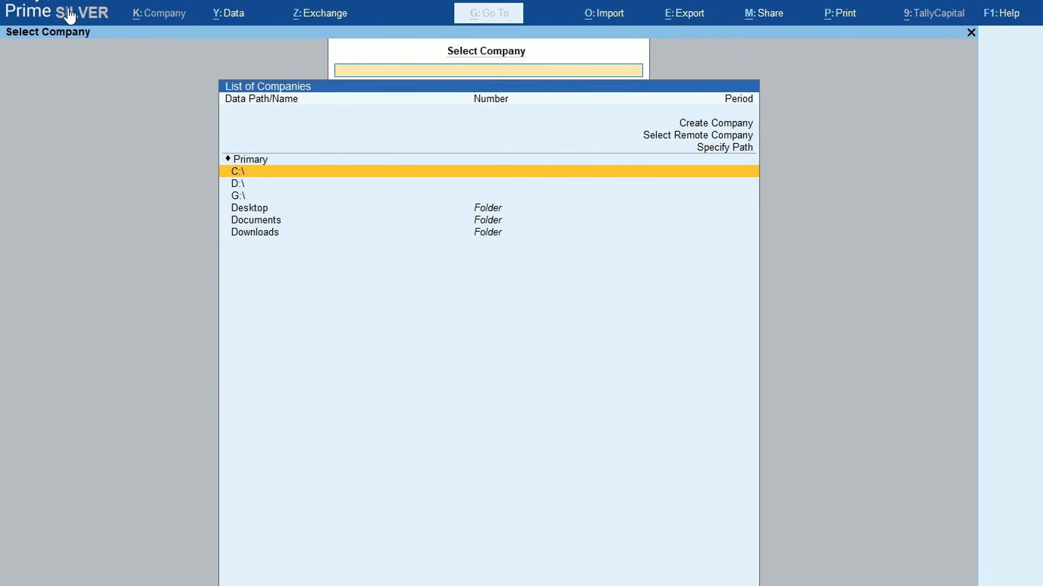
In Product Update, set Show all releases to Yes
left_click(1003, 14)
left_click(980, 69)
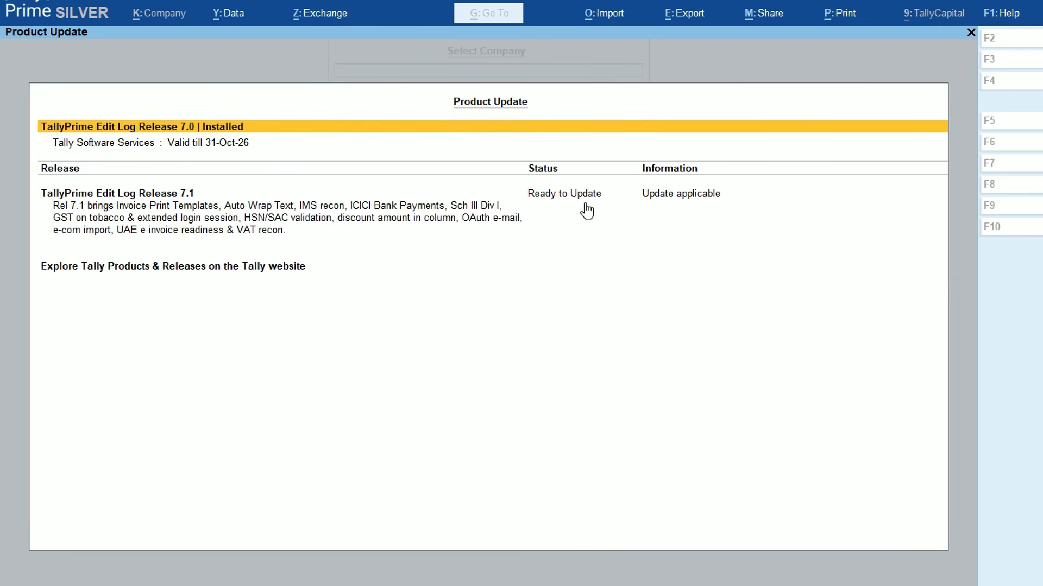
key("Down")
key("Down")
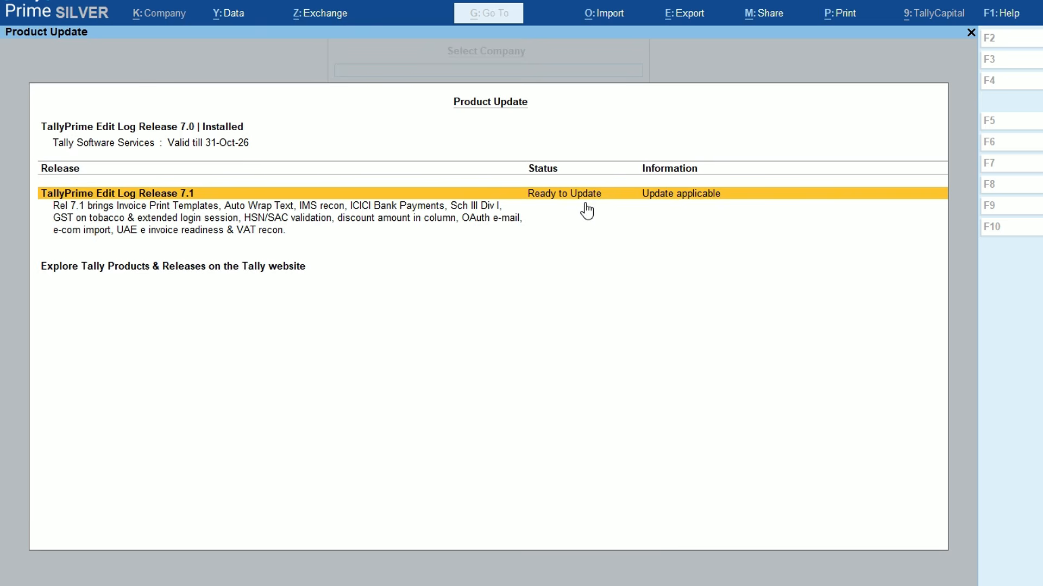
key("F12")
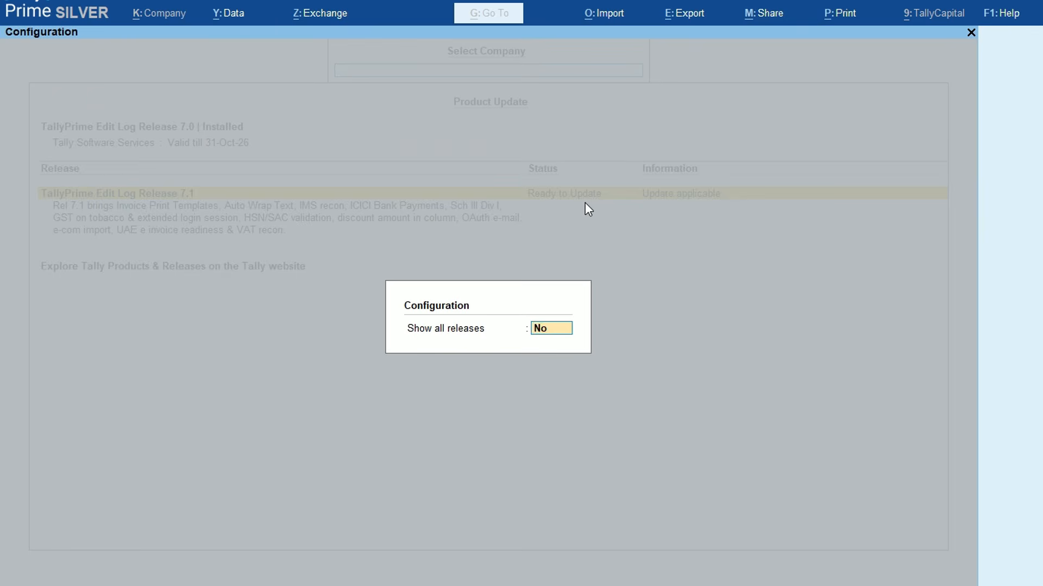
type("y")
key("Return")
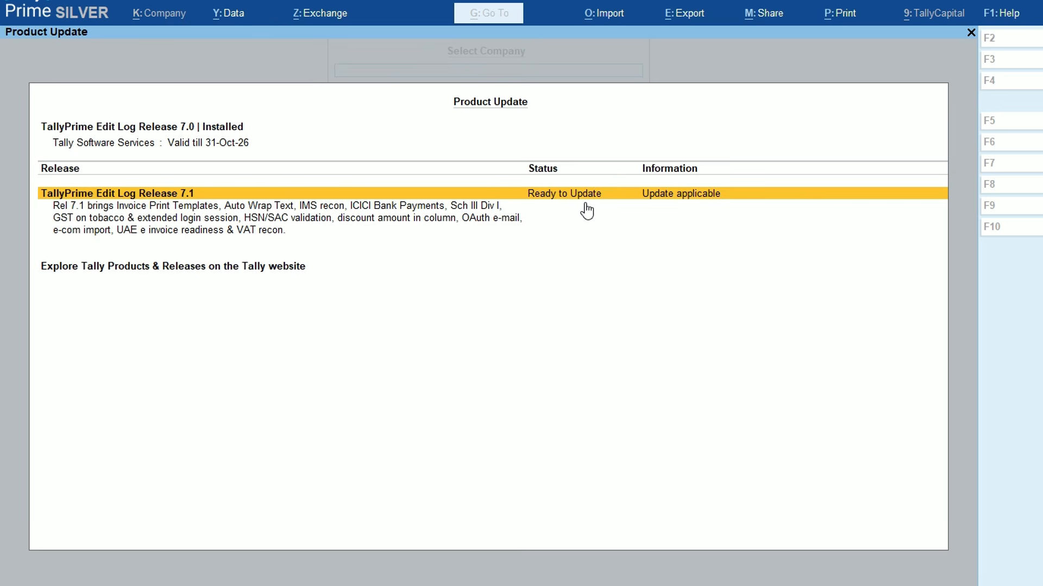
key("F12")
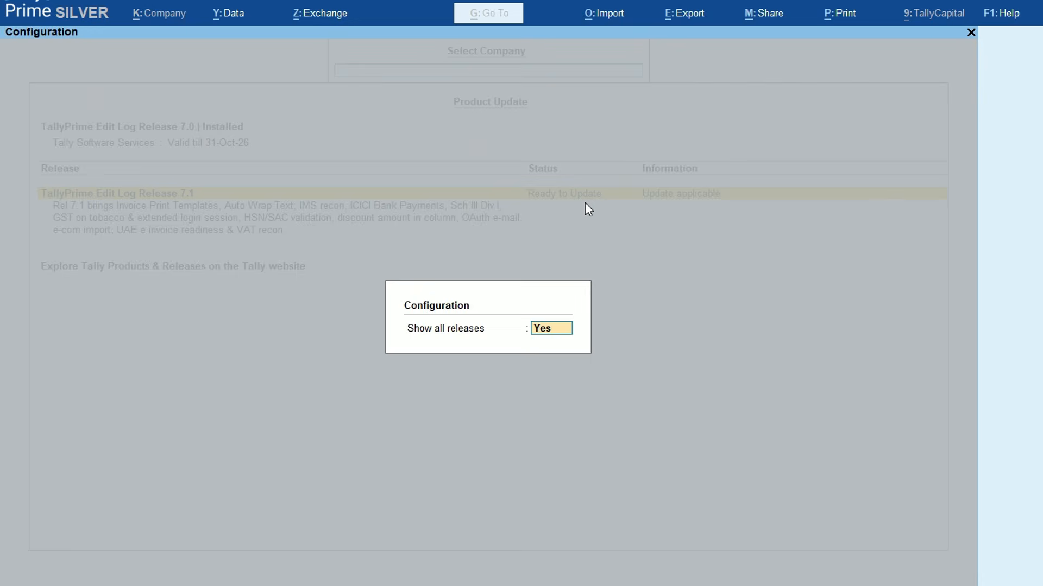
key("Return")
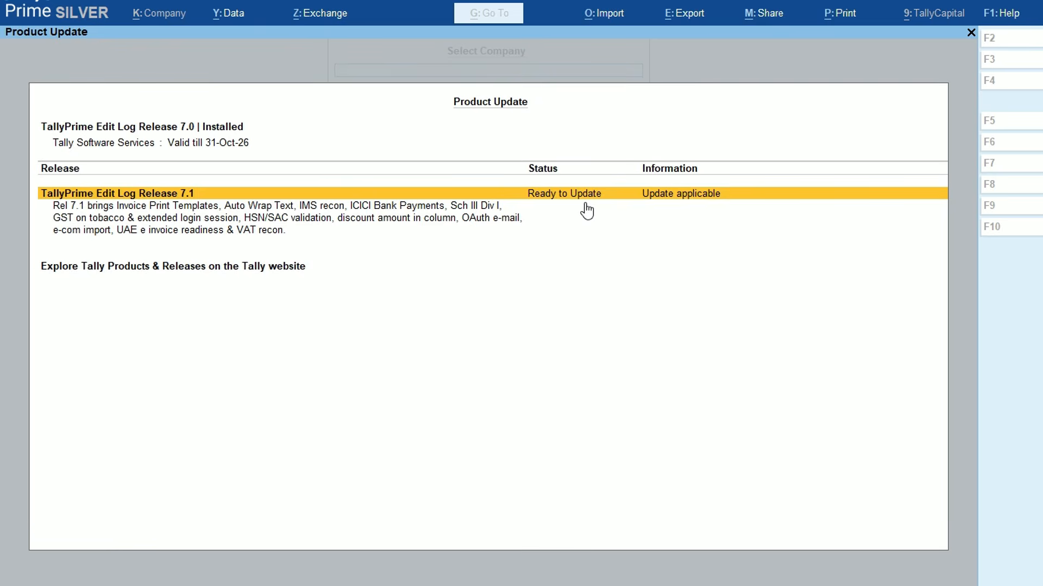
Open the Release 7.1 upgrade details, choose Upgrade Now, then decline installing it
left_click(586, 205)
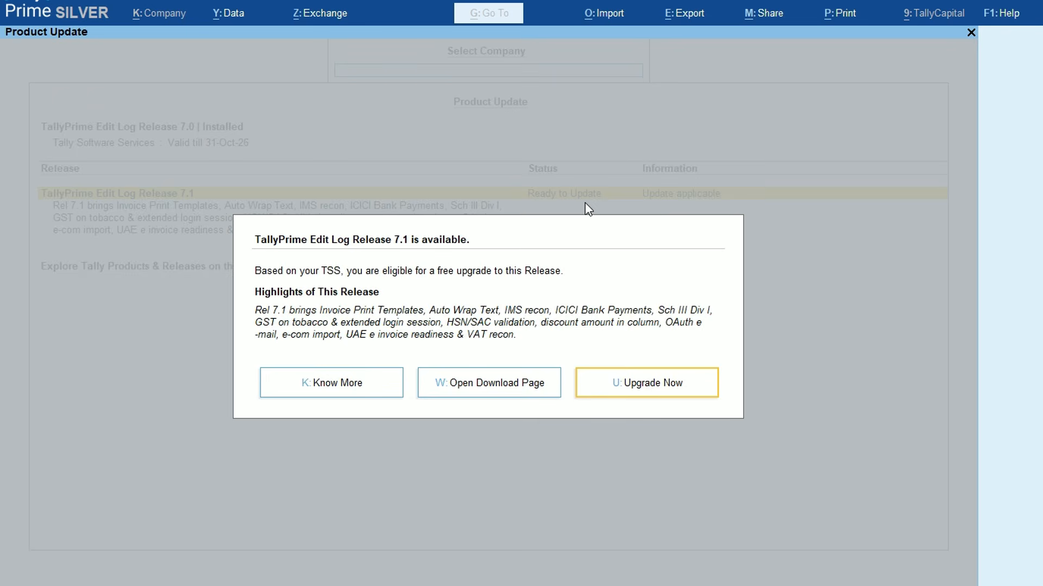
key("Return")
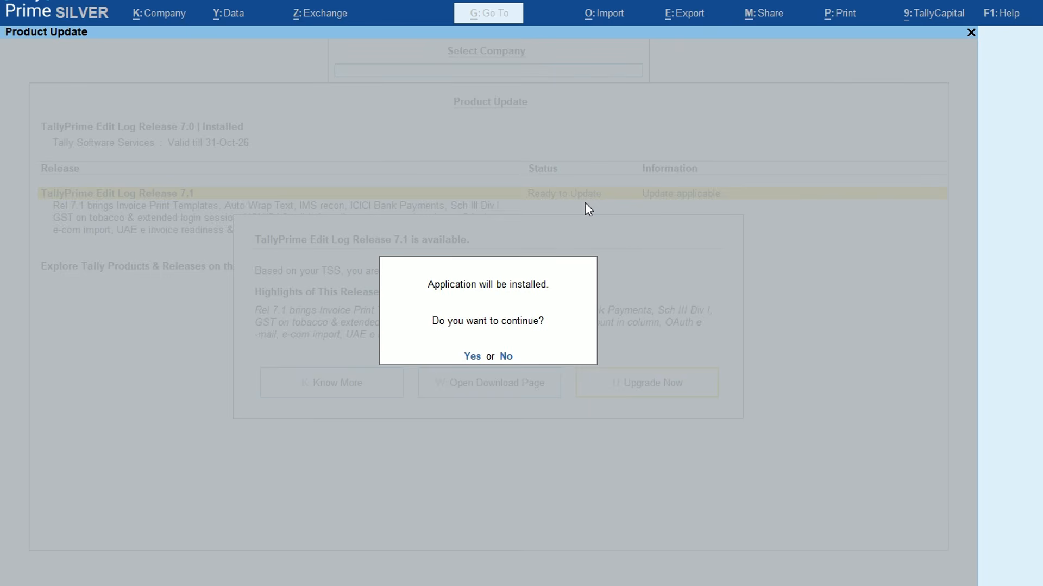
key("Escape")
key("Escape")
key("Escape")
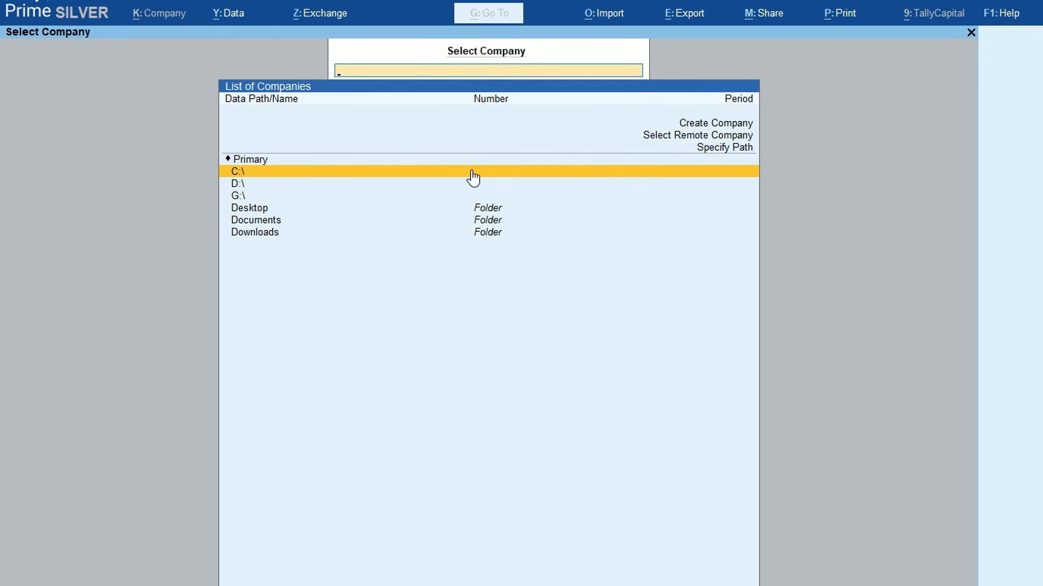
Return to Softech Solutons, preview the Default transaction import's file formats, then close it
key("Escape")
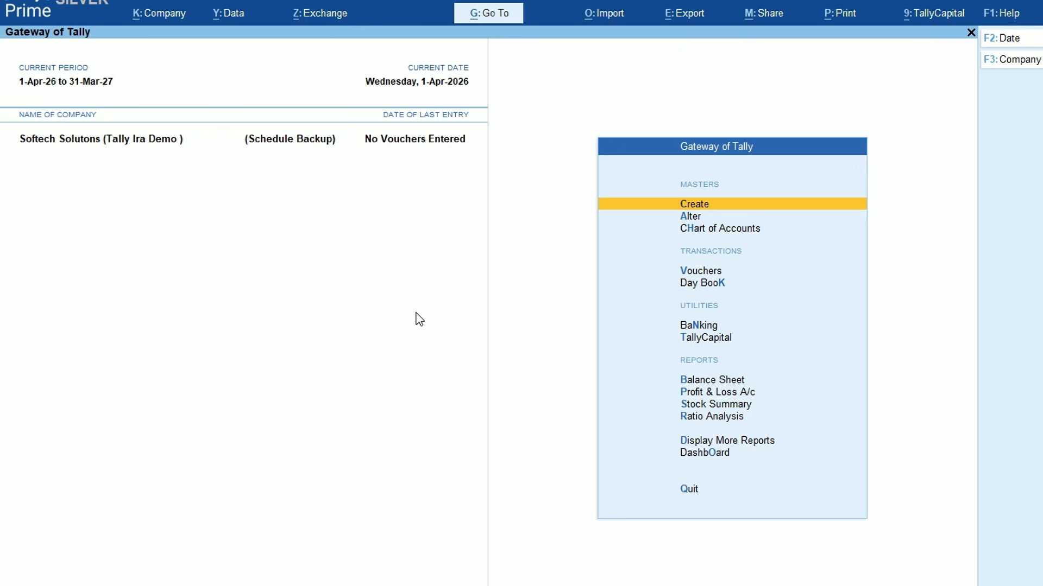
left_click(605, 17)
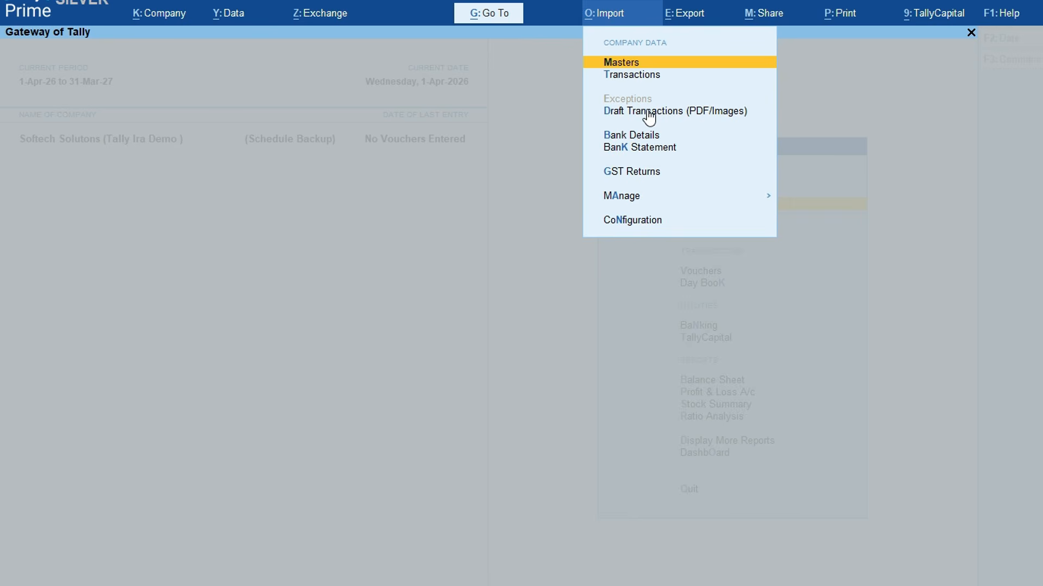
left_click(624, 76)
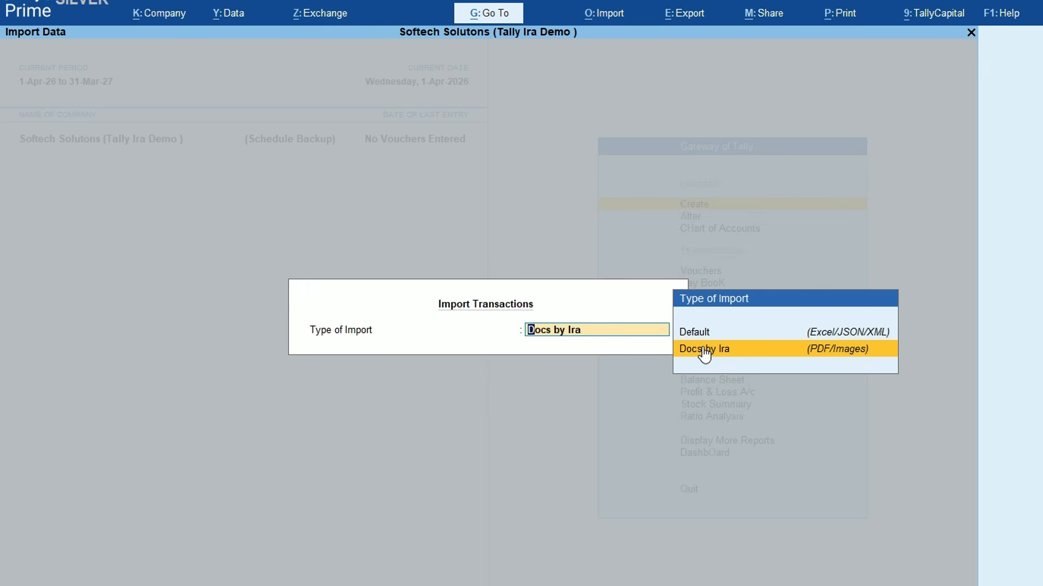
key("Up")
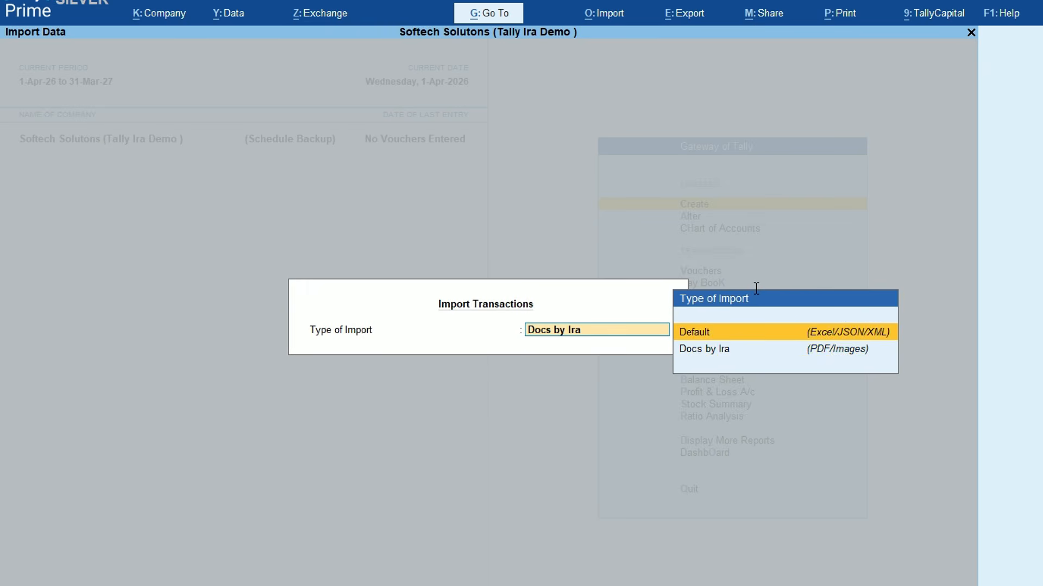
key("Return")
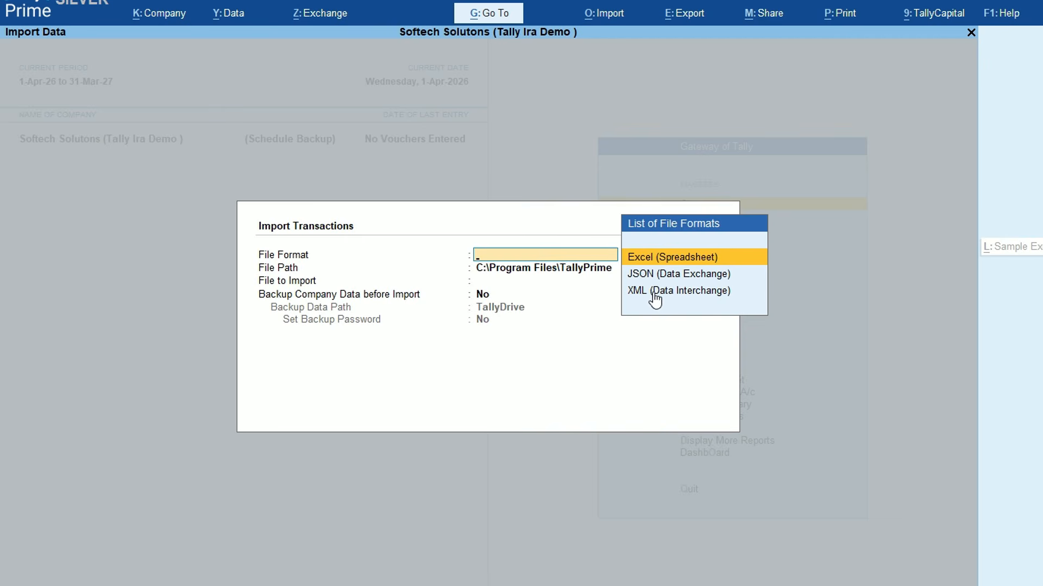
key("Escape")
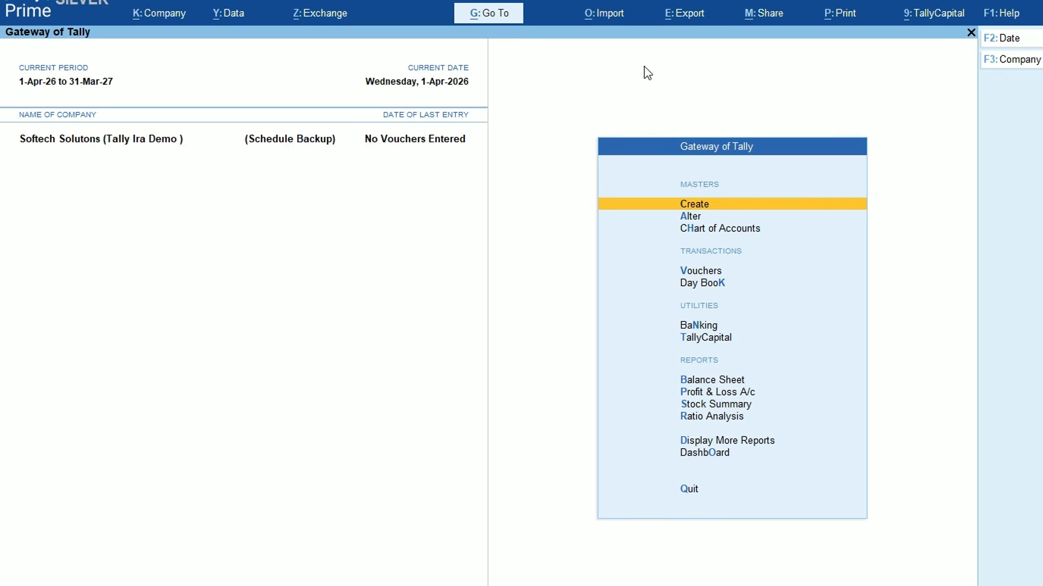
Set Import Transactions' Type of Import to Docs by Ira (PDF/Images)
left_click(596, 14)
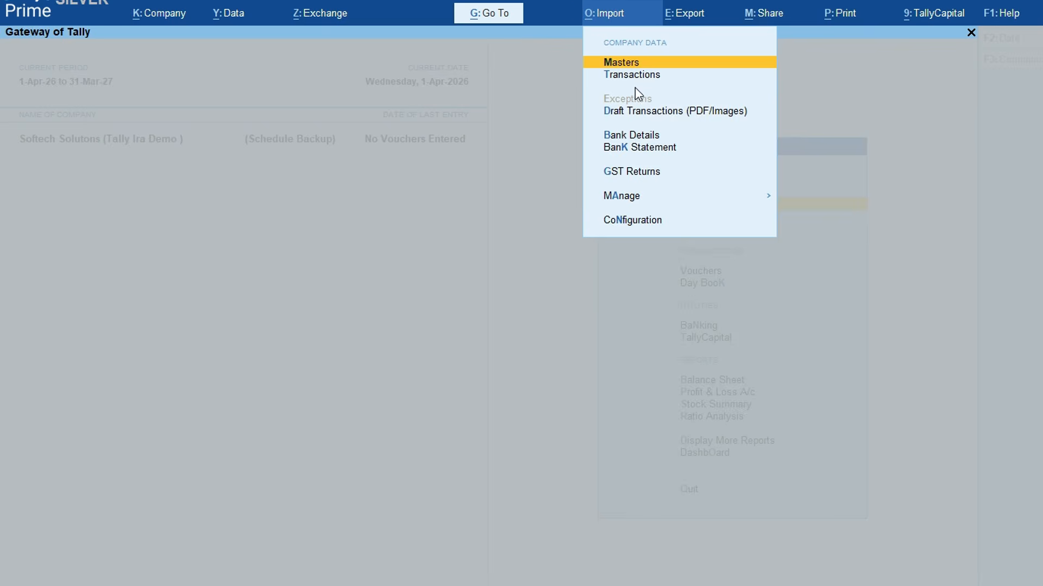
left_click(634, 72)
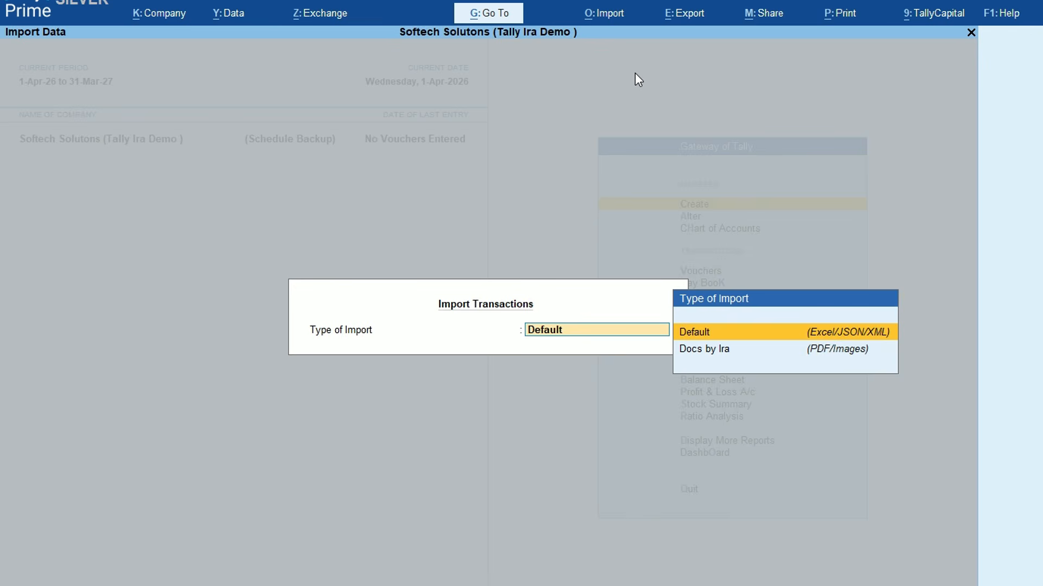
key("Down")
key("Up")
key("Down")
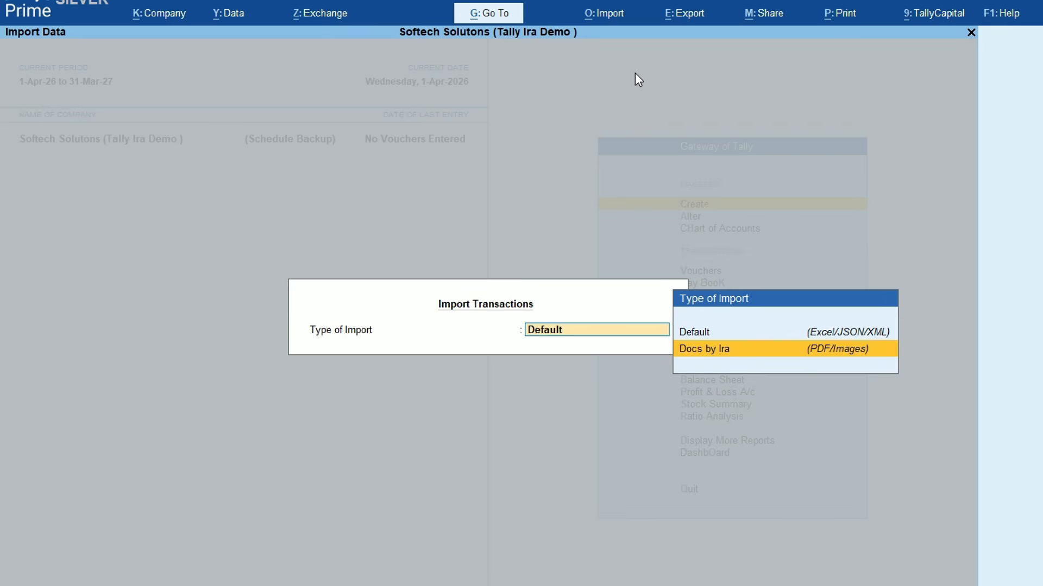
key("Return")
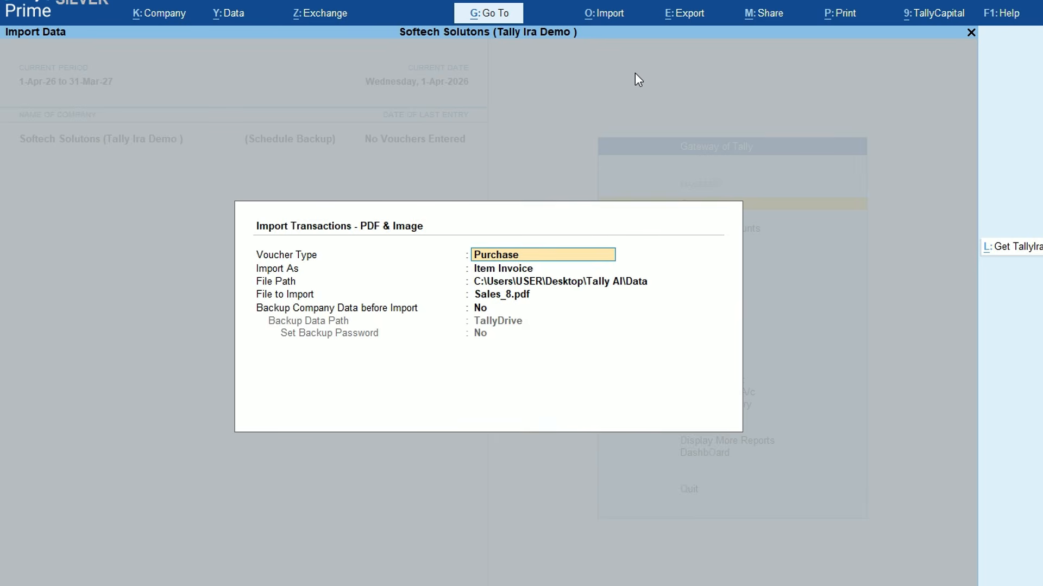
left_click(597, 16)
left_click(639, 76)
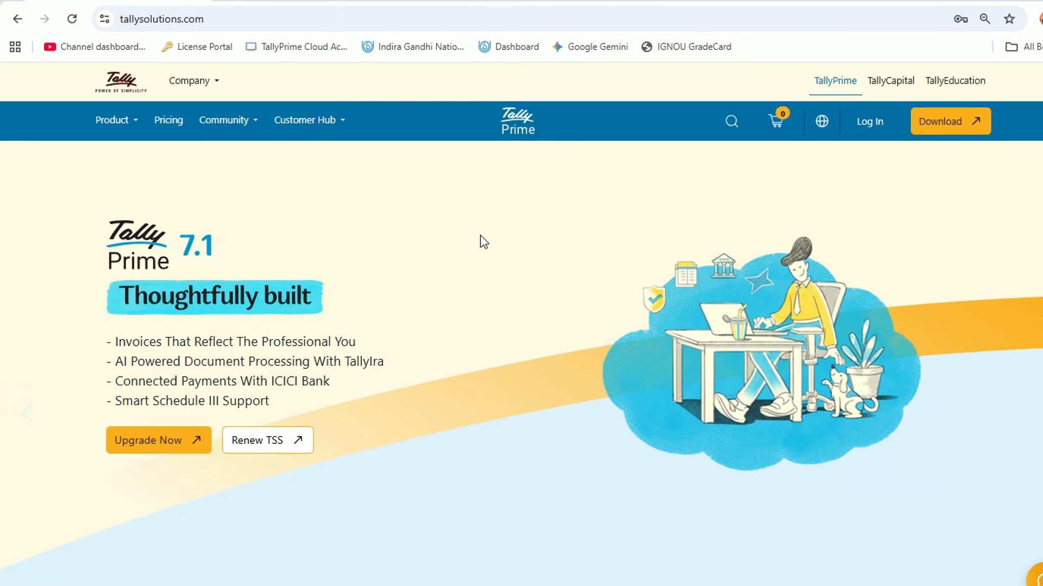
Go to the Tally website's Customer Hub pricing page and scroll through it
left_click(249, 18)
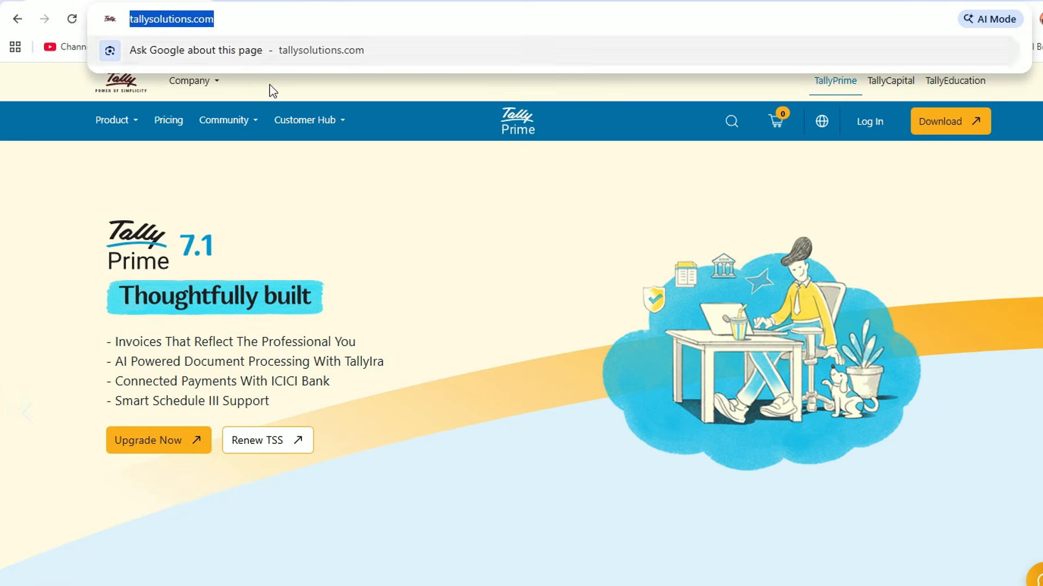
left_click(337, 200)
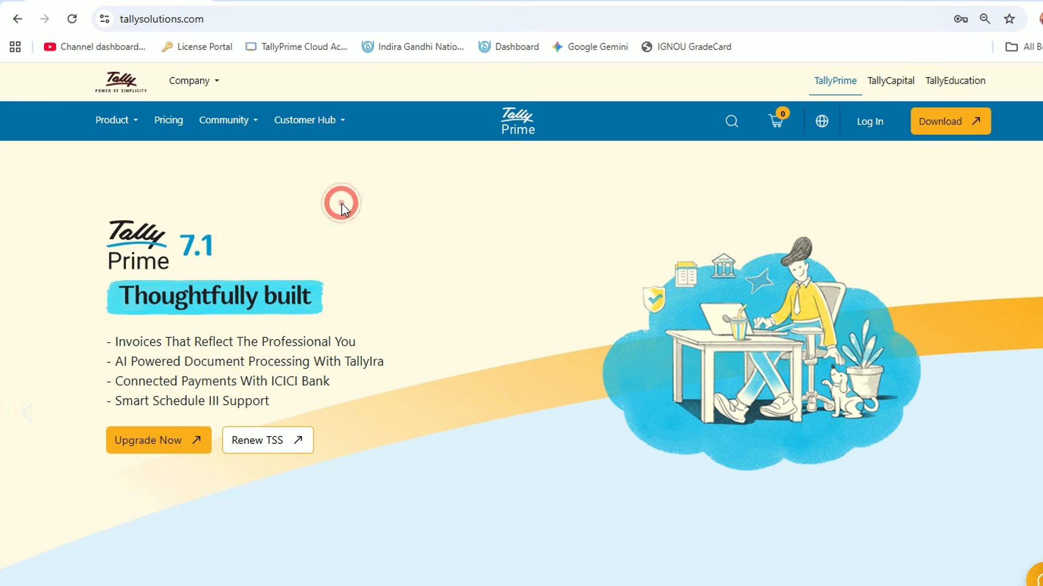
left_click(344, 123)
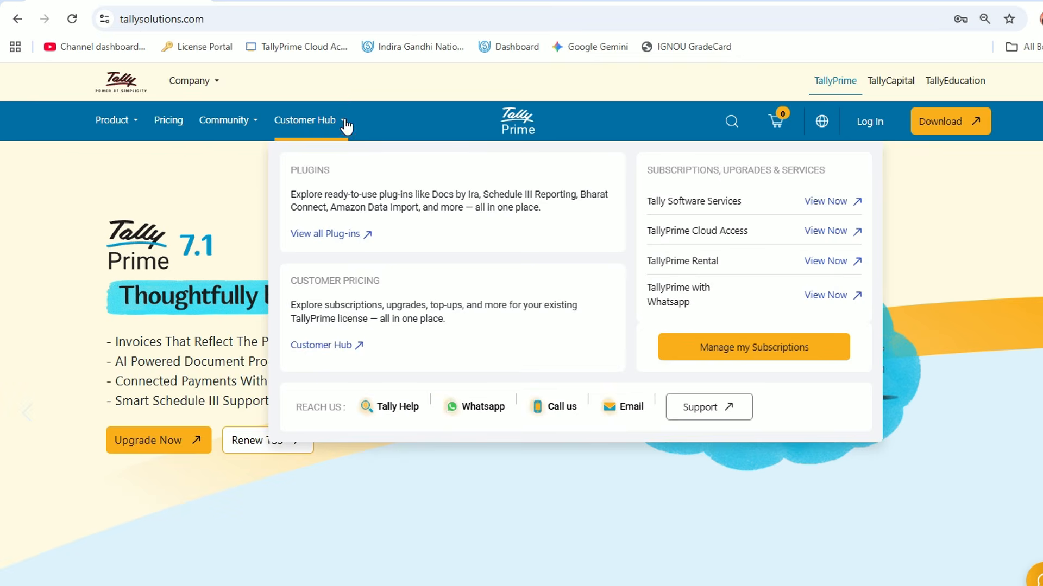
left_click(321, 348)
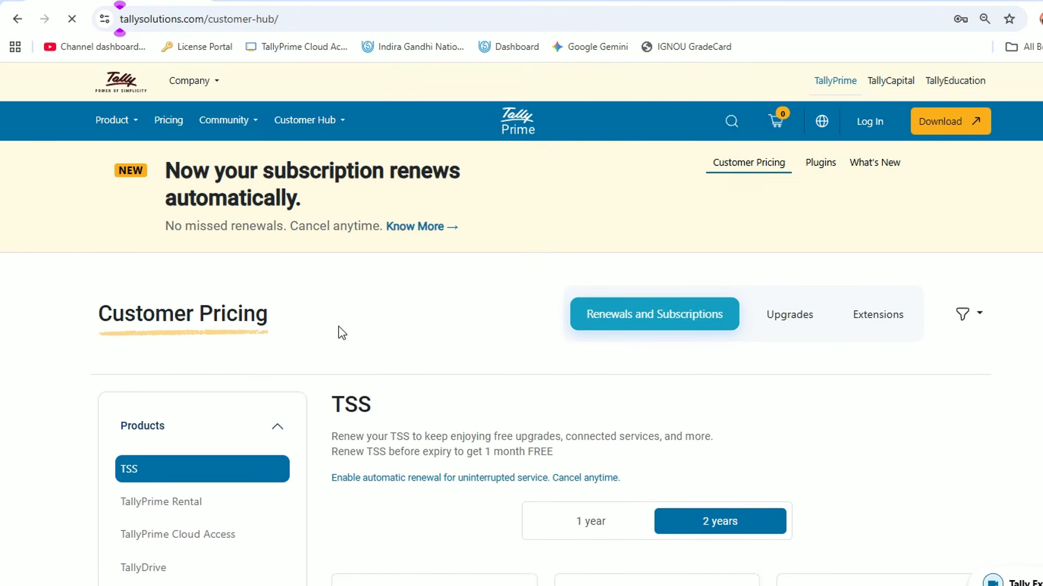
scroll(448, 350, "down", 7)
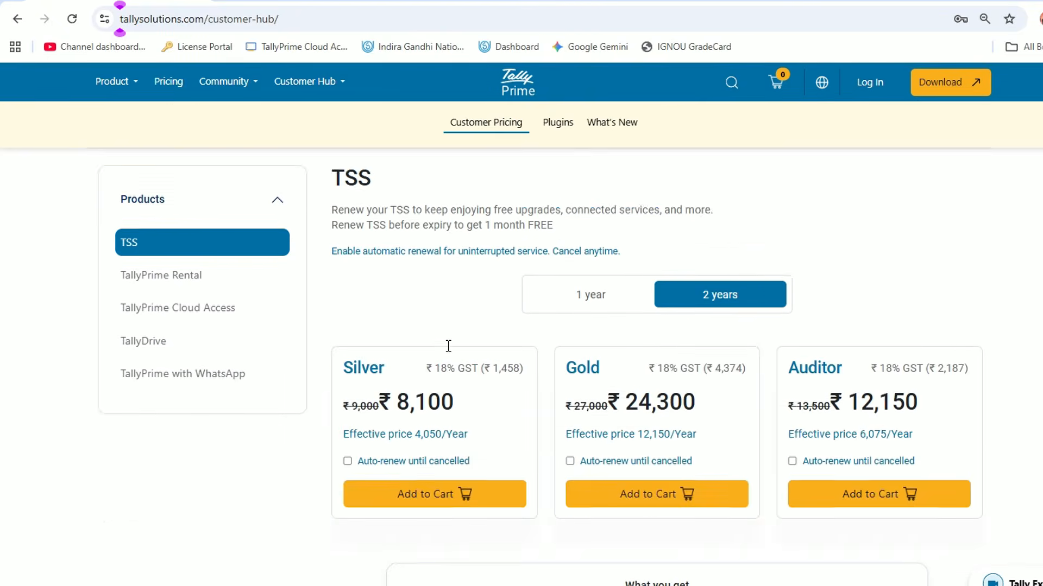
scroll(448, 346, "down", 10)
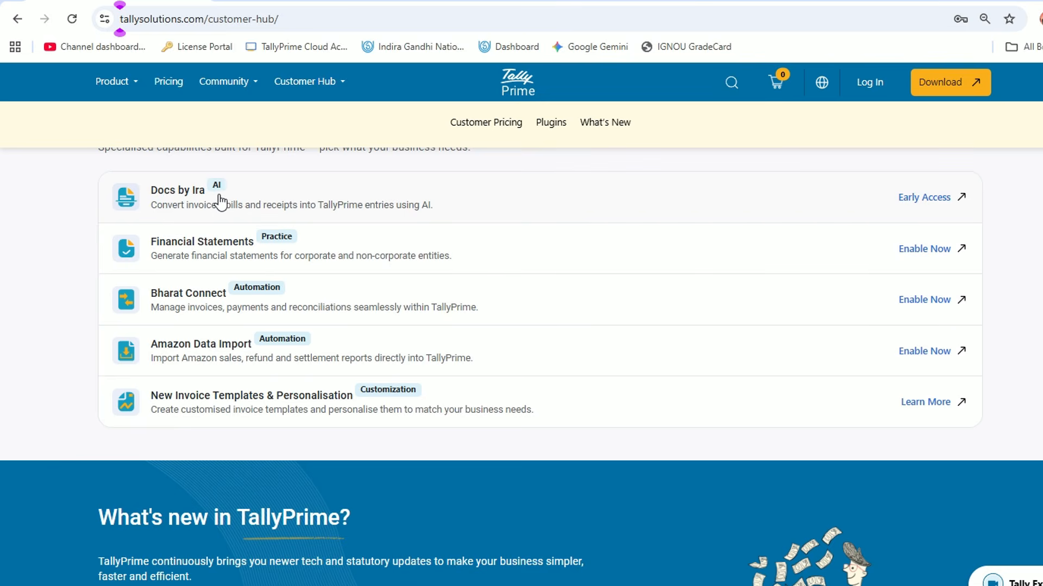
Open the Docs by Ira early-access page, scroll to its Get Early Access form, then return to TallyPrime
left_click(914, 201)
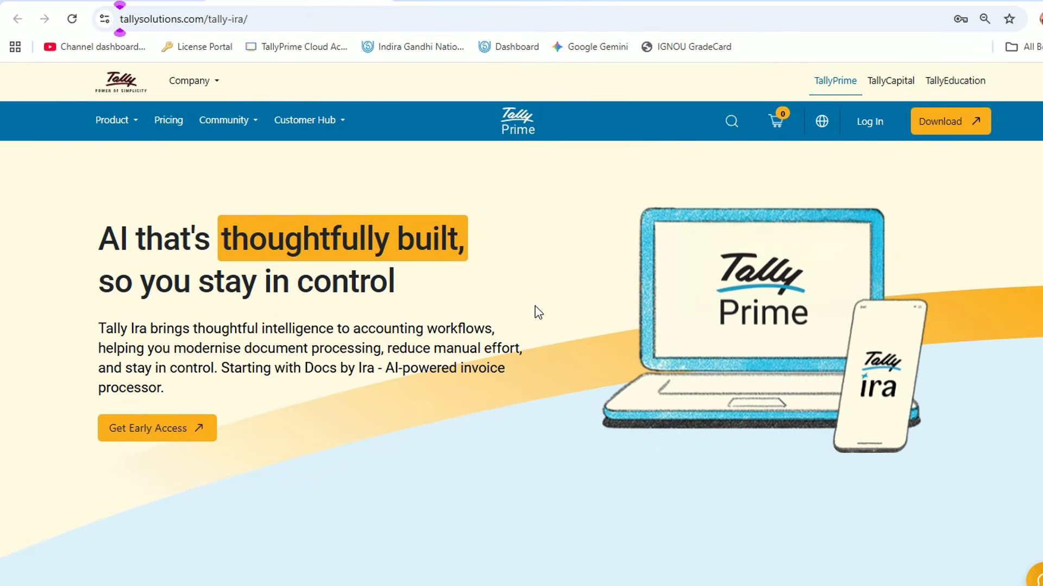
scroll(539, 313, "down", 12)
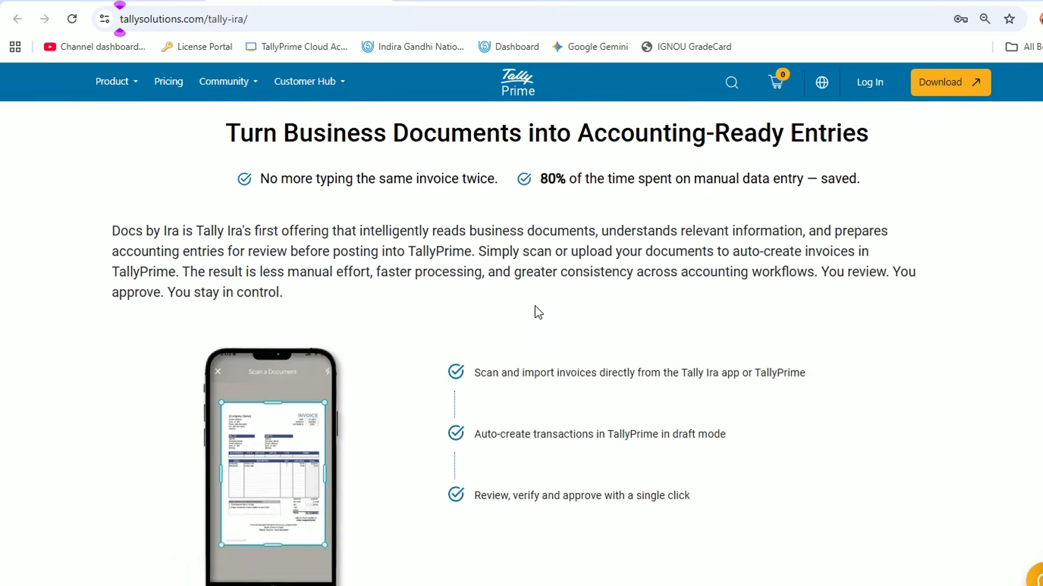
scroll(538, 312, "down", 4)
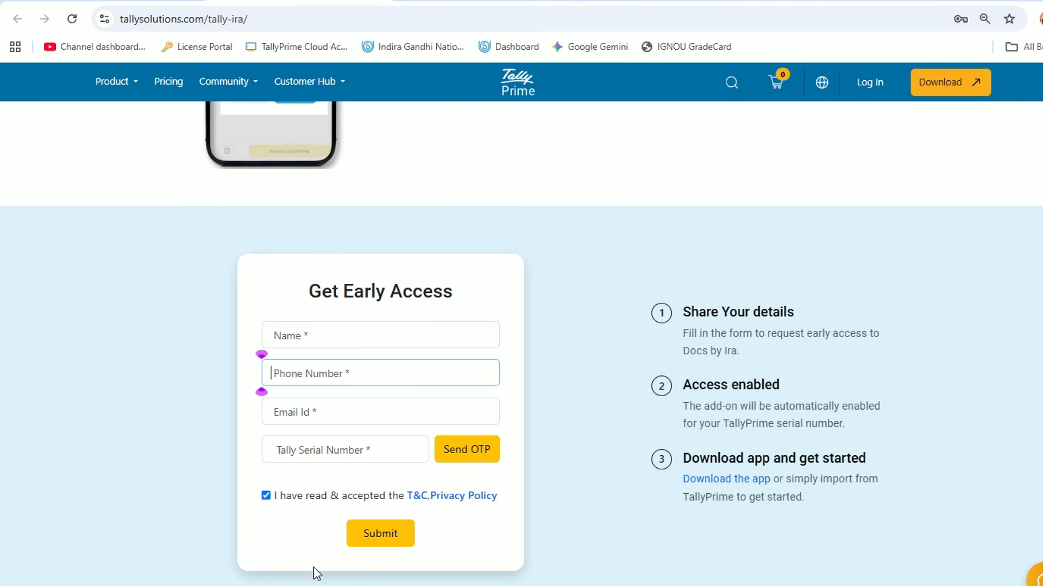
key("alt+Tab")
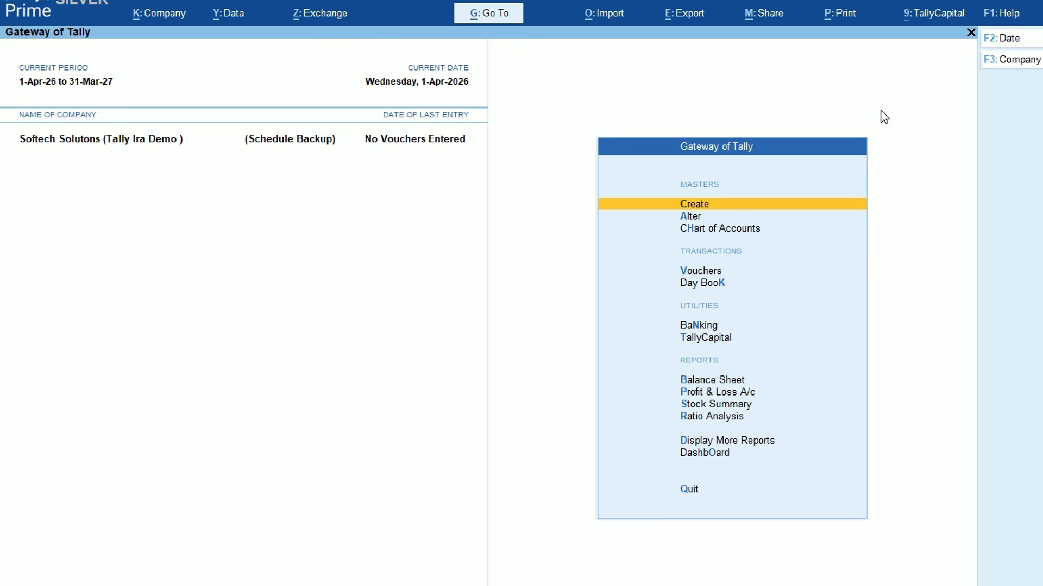
key("alt+Tab")
left_click(999, 18)
left_click(948, 122)
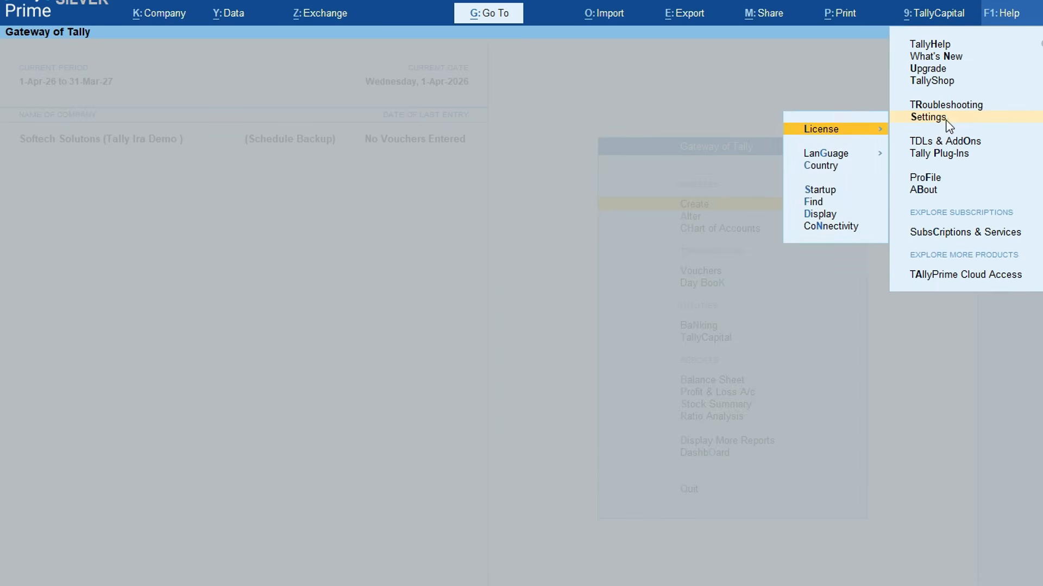
left_click(849, 131)
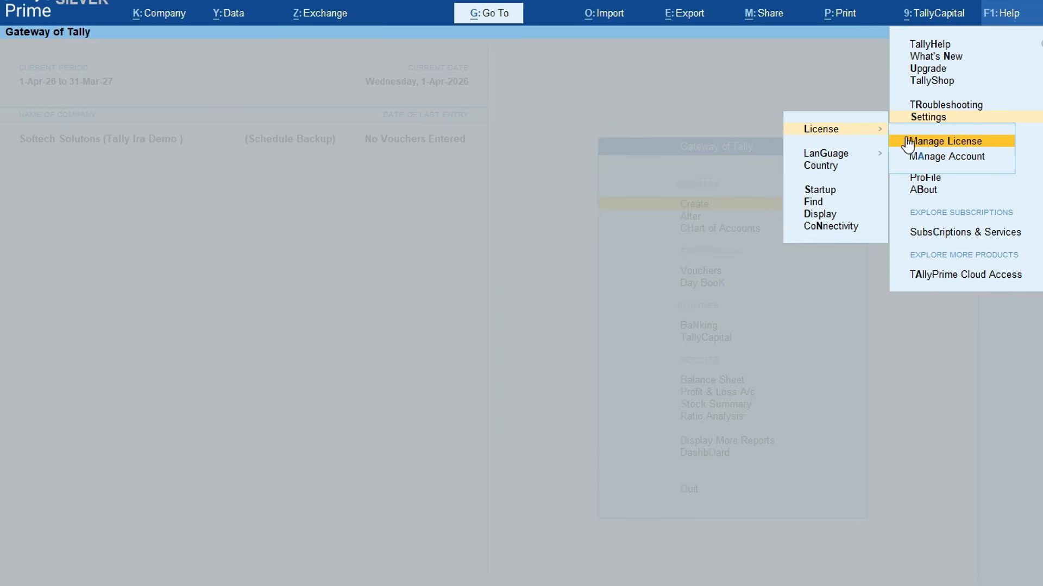
left_click(922, 143)
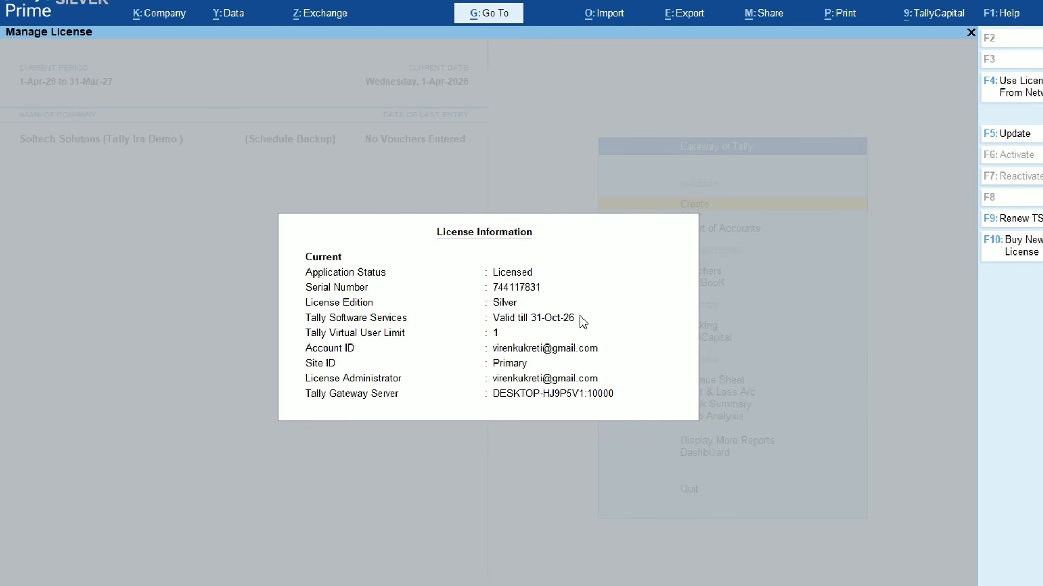
left_click(1014, 137)
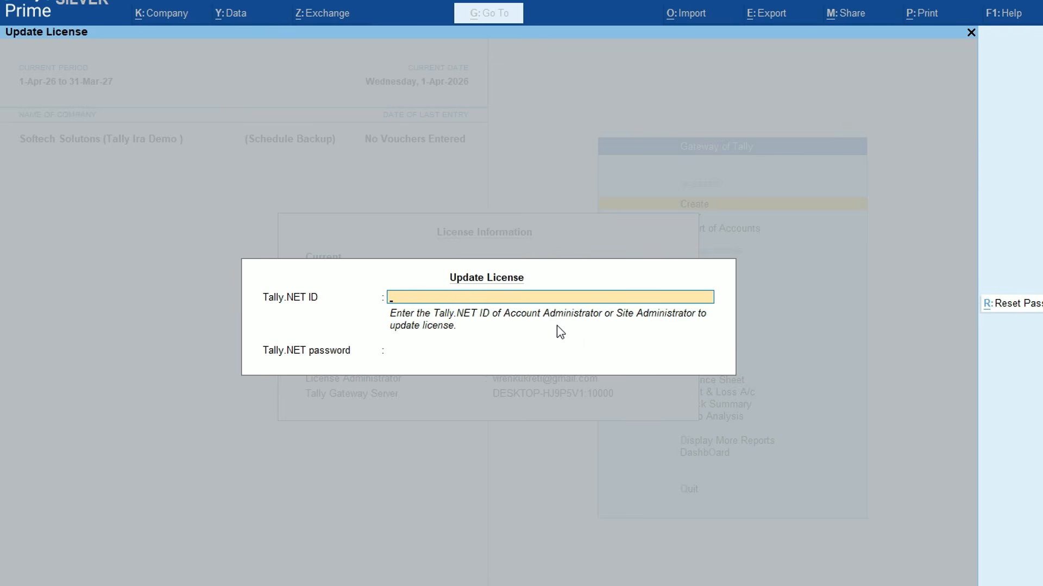
key("Escape")
key("Escape")
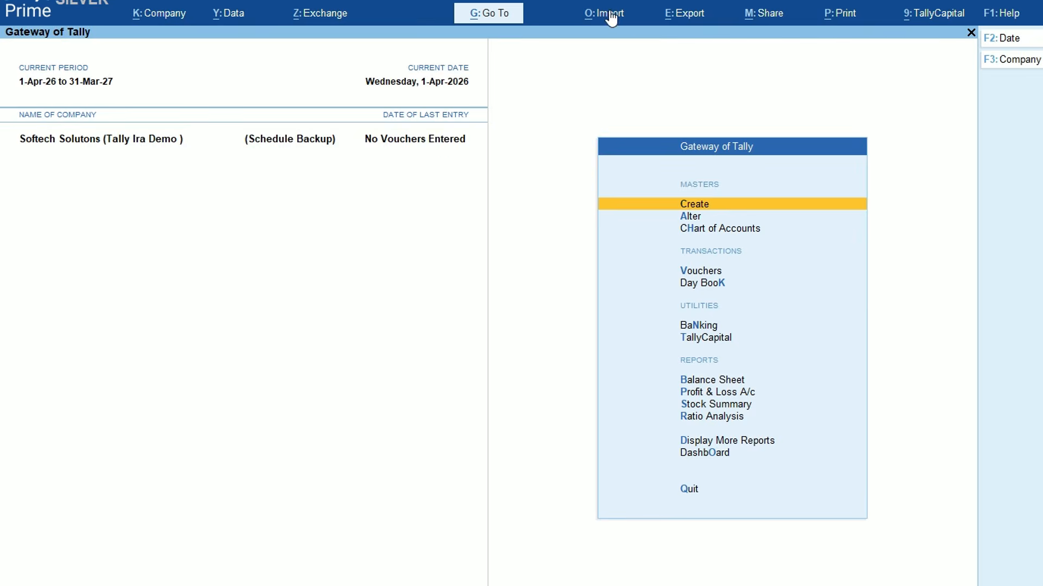
left_click(603, 21)
left_click(643, 112)
key("Escape")
left_click(250, 577)
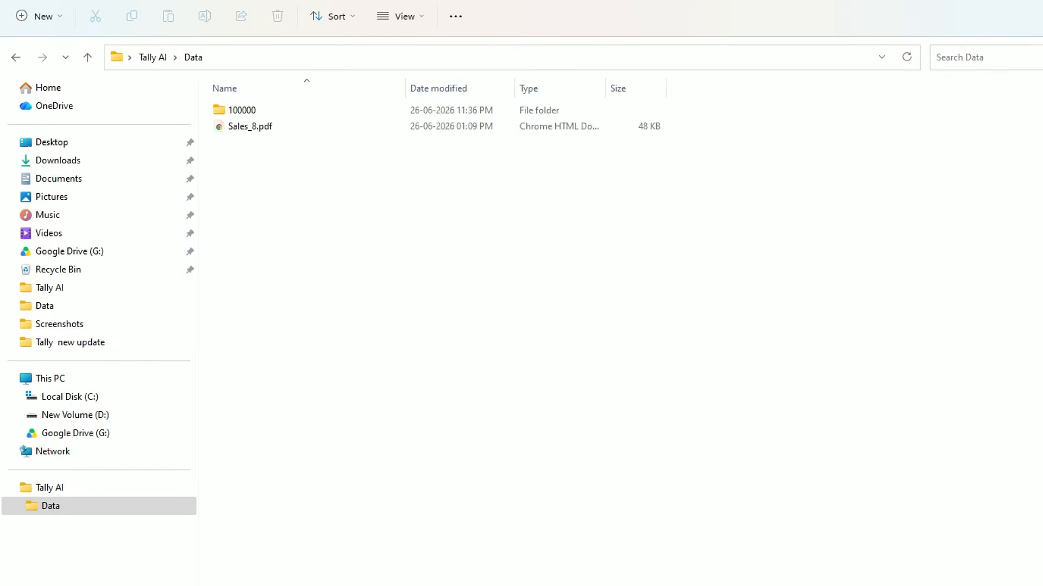
double_click(265, 130)
scroll(501, 258, "down", 7)
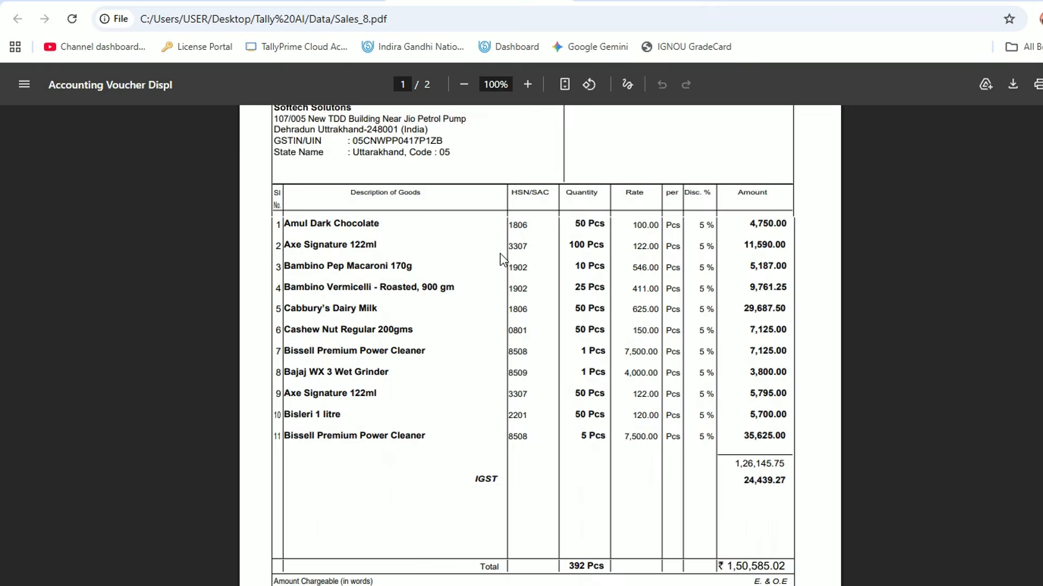
scroll(500, 258, "down", 9)
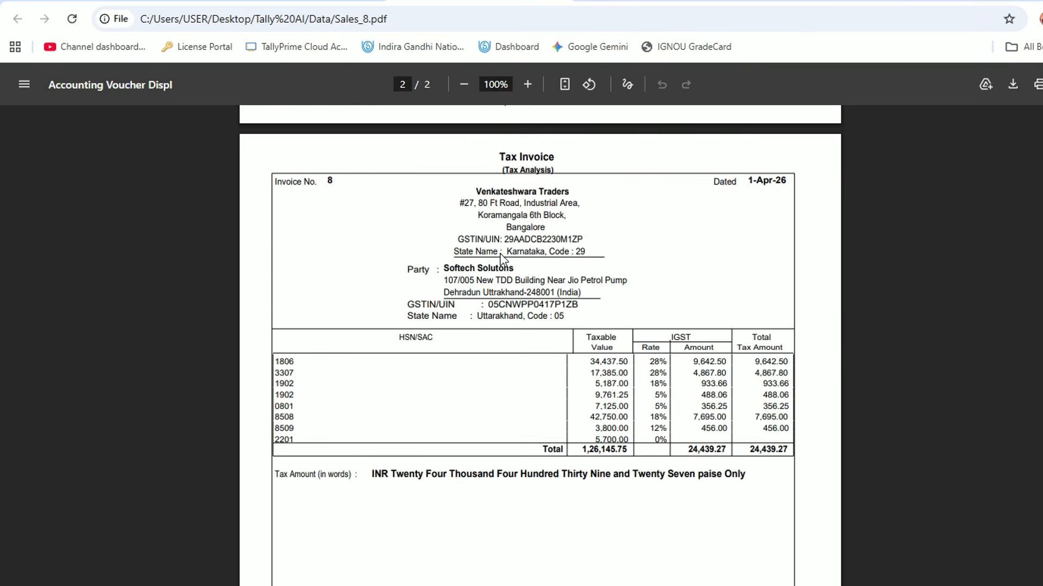
scroll(500, 258, "down", 7)
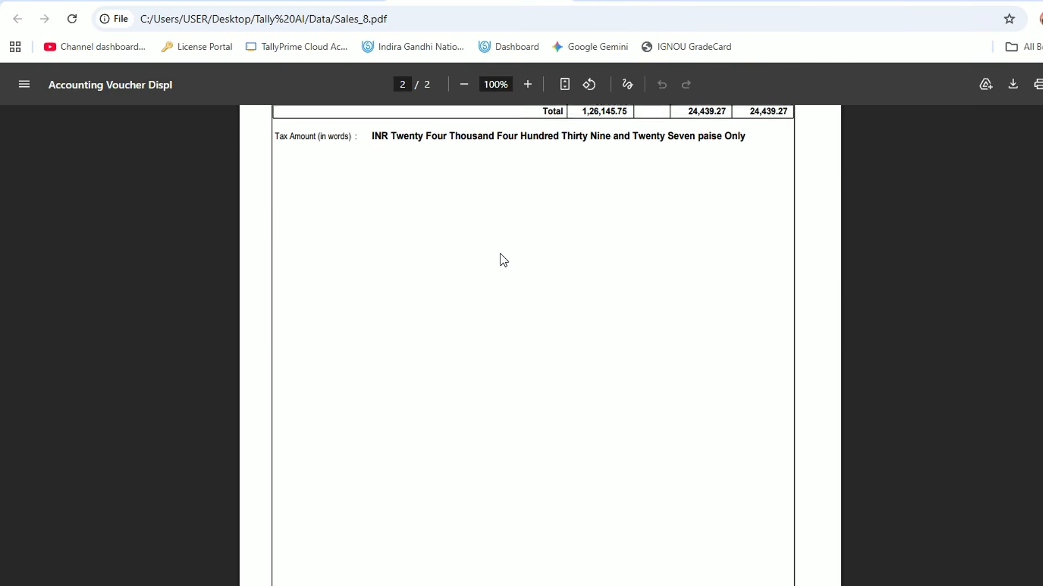
scroll(500, 255, "up", 10)
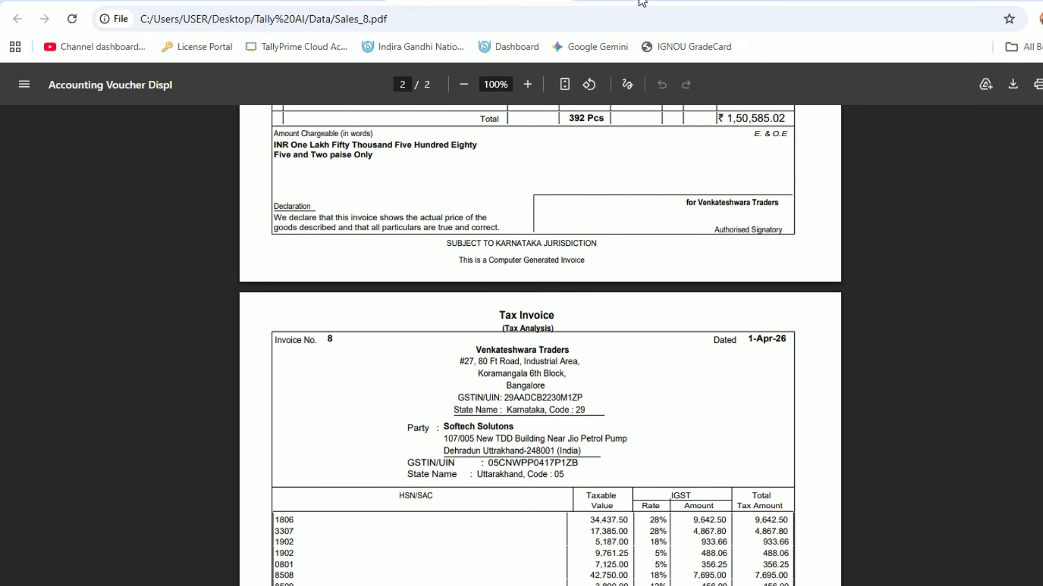
key("alt+Tab")
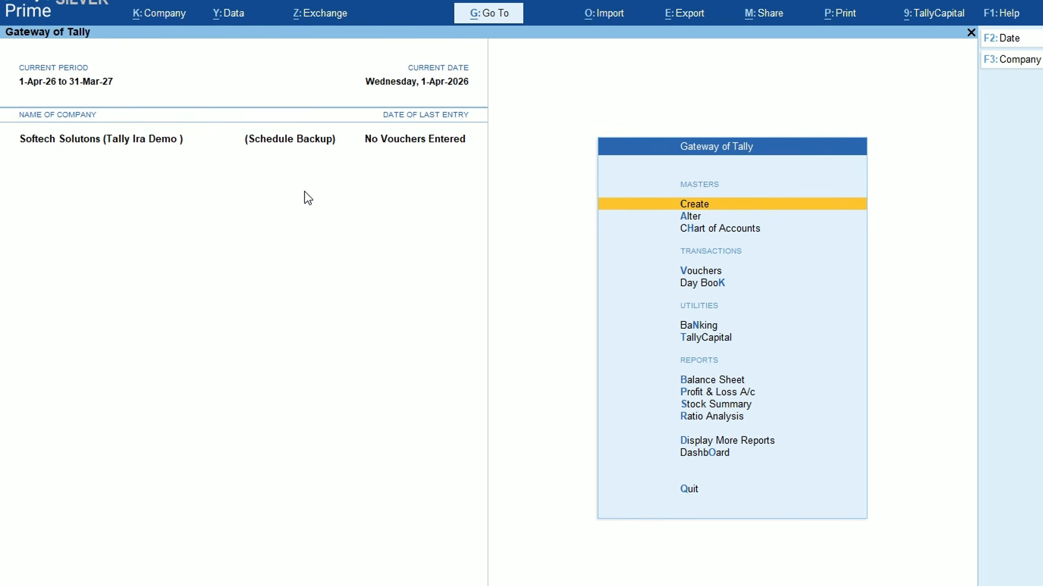
key("Down")
key("Return")
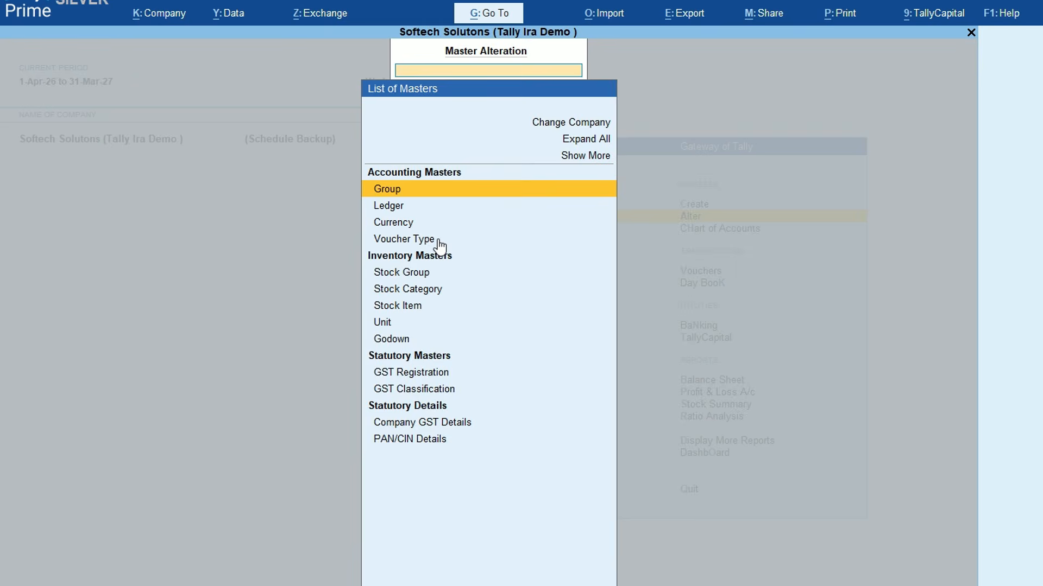
key("Down")
key("Return")
key("Escape")
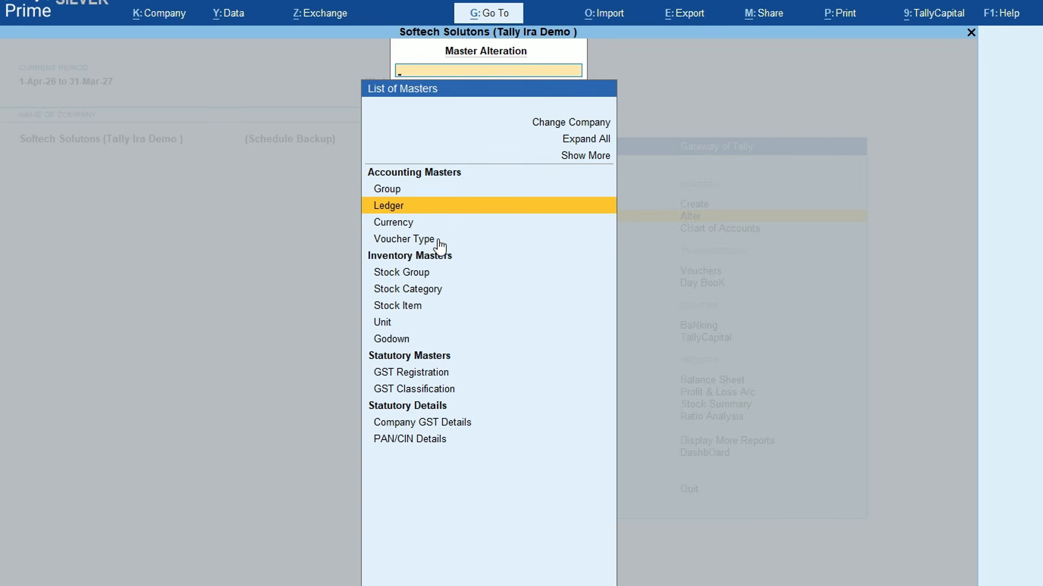
key("Down")
key("Down")
key("Down")
key("Down")
key("Down")
key("Return")
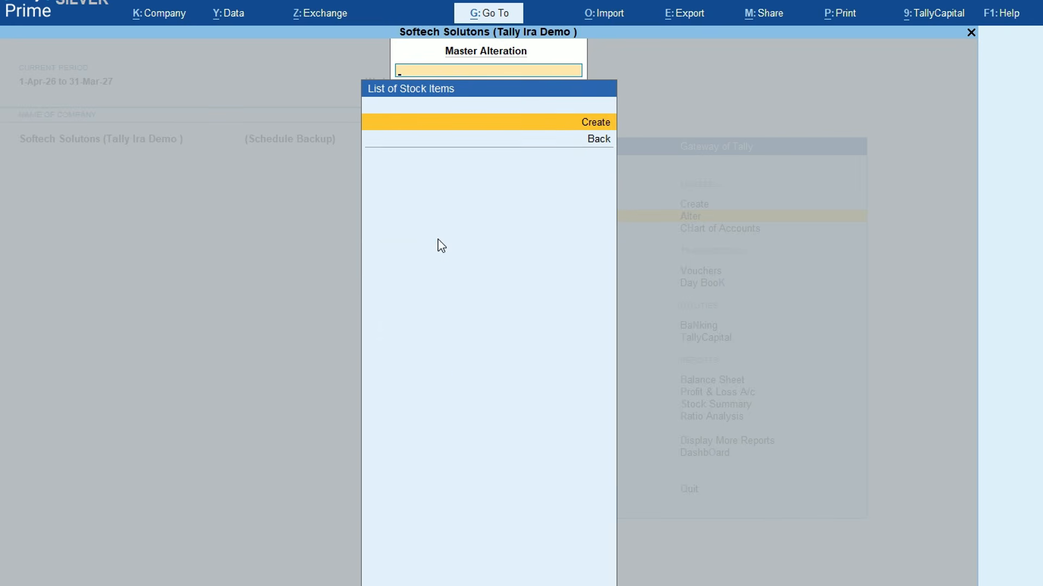
key("Escape")
key("Escape")
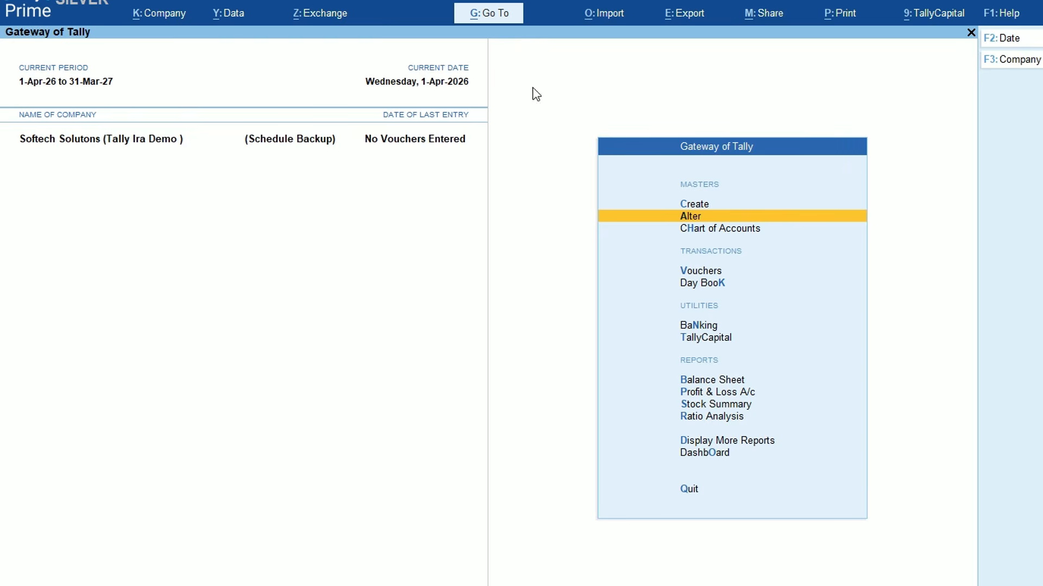
Start a Docs by Ira transaction import with Purchase as the voucher type
left_click(610, 14)
left_click(634, 74)
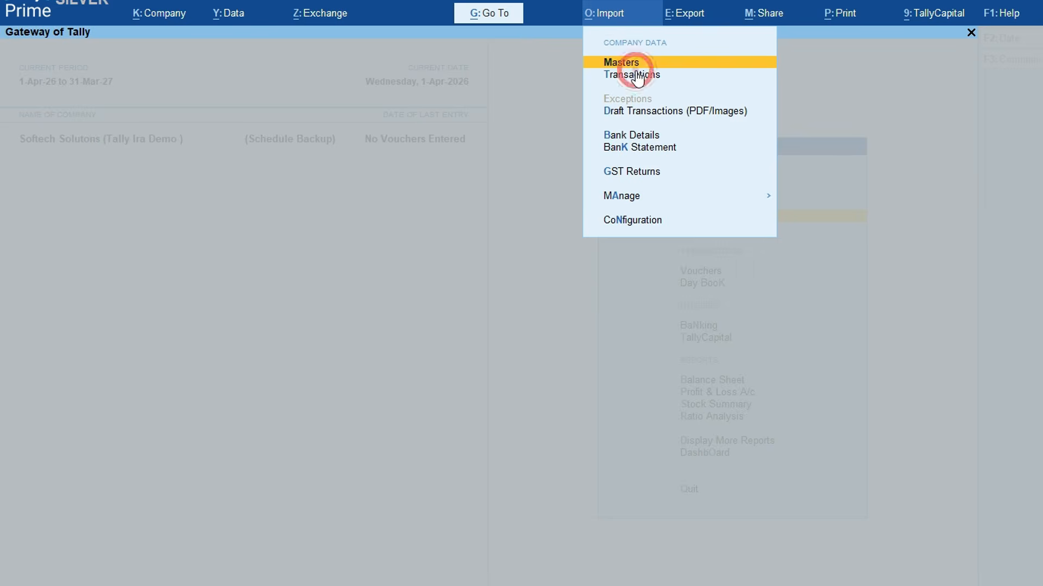
key("Return")
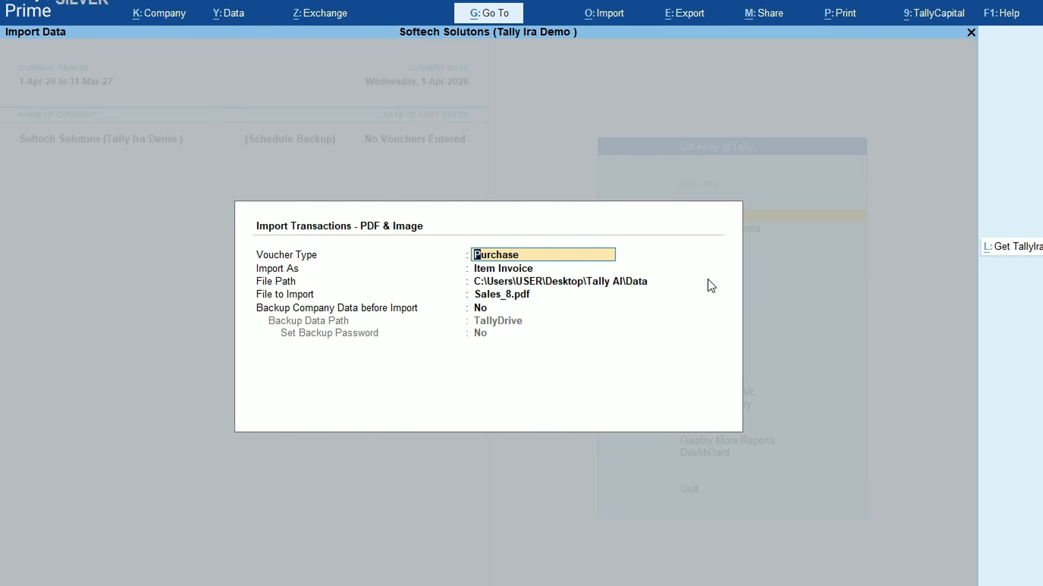
key("BackSpace")
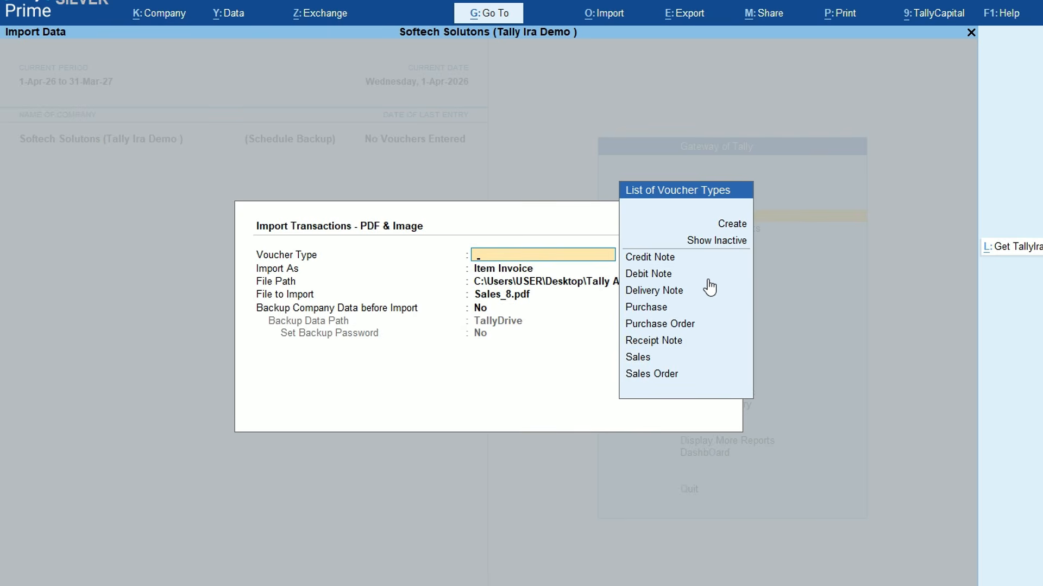
key("Down")
key("Down")
key("Down")
key("Down")
key("Down")
key("Down")
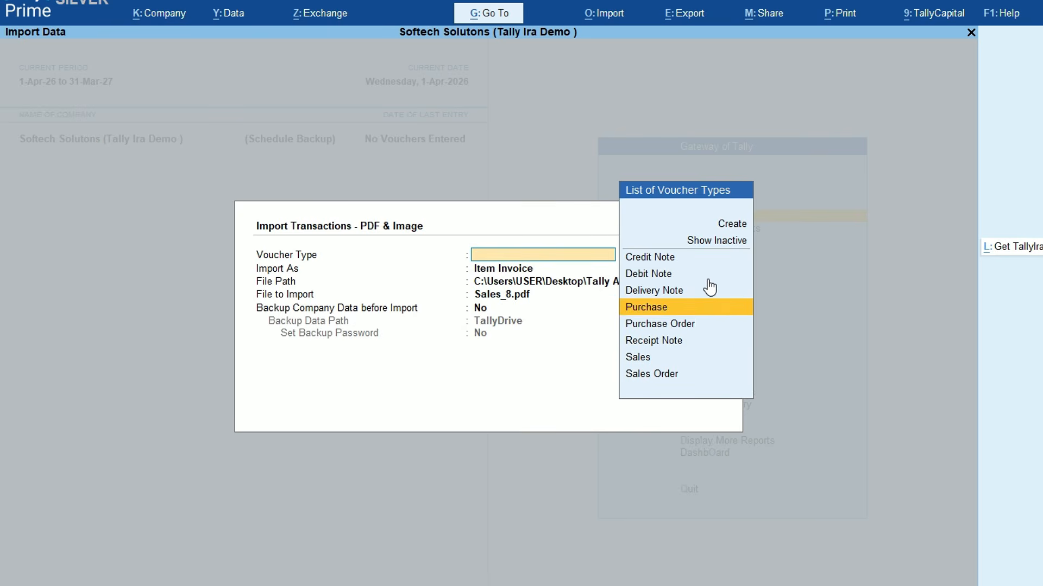
key("Up")
key("Up")
key("Up")
key("Down")
key("Down")
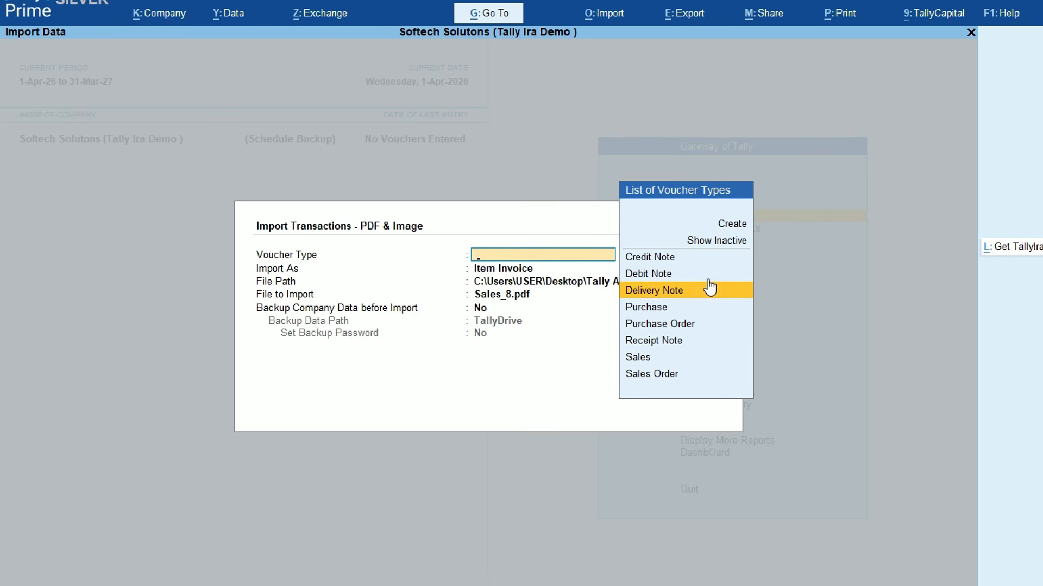
key("Down")
key("Down")
key("Down")
key("Down")
key("Down")
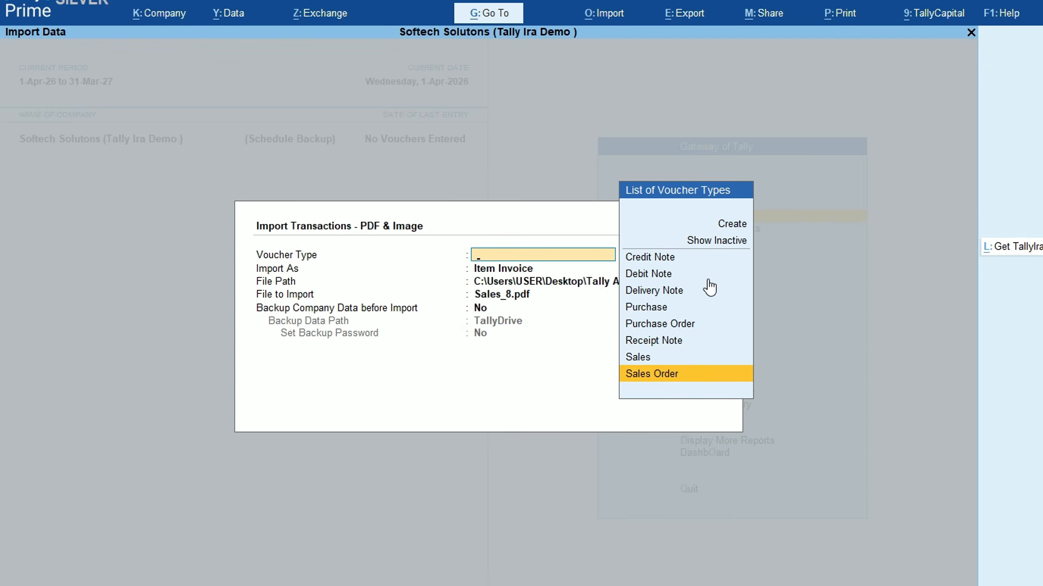
key("Up")
key("Up")
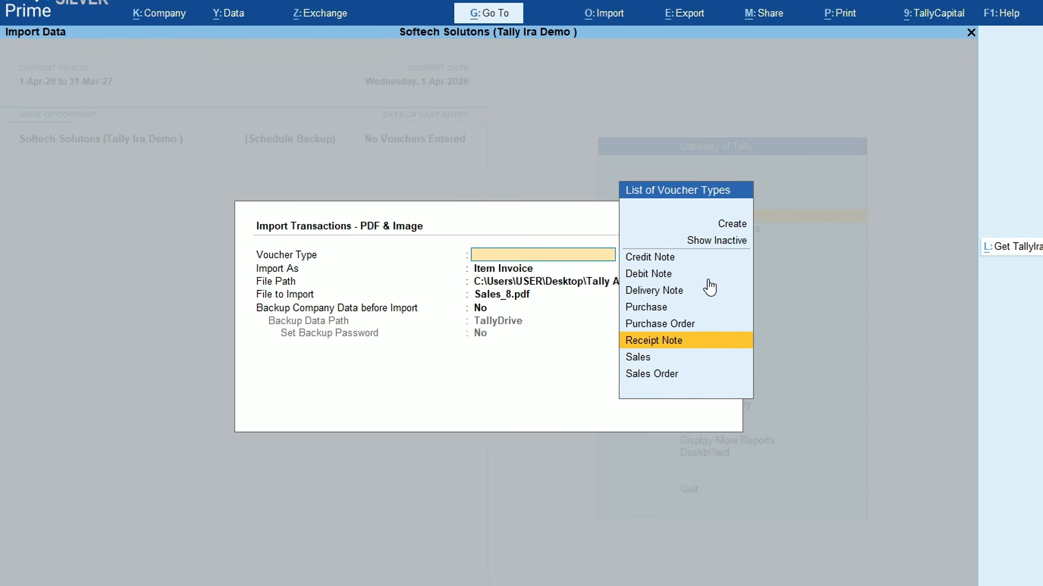
key("Up")
key("Up")
key("Return")
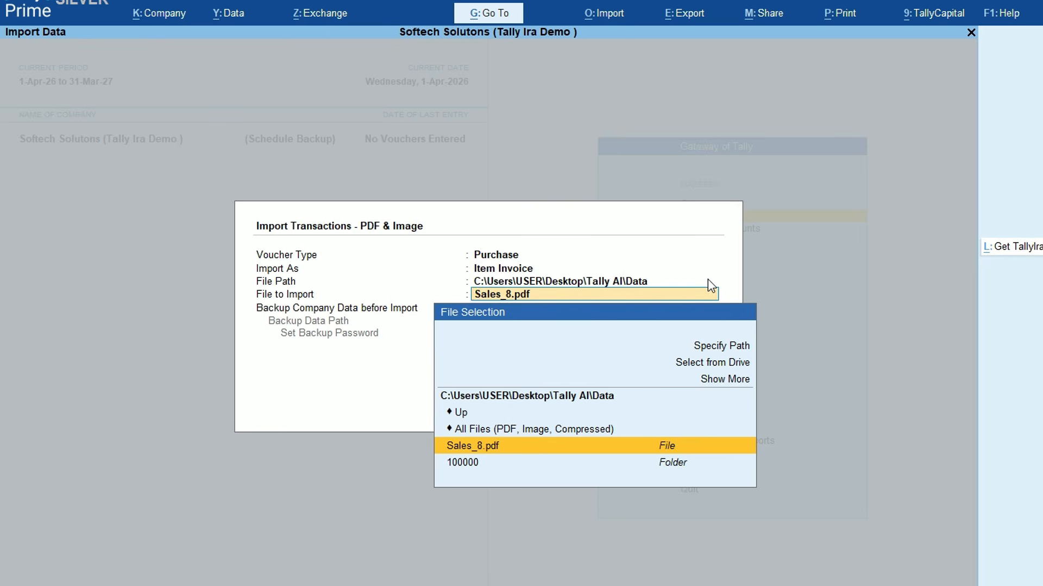
Keep Sales_8.pdf as the file and set Import As to Item Invoice, checking the PDF
key("Return")
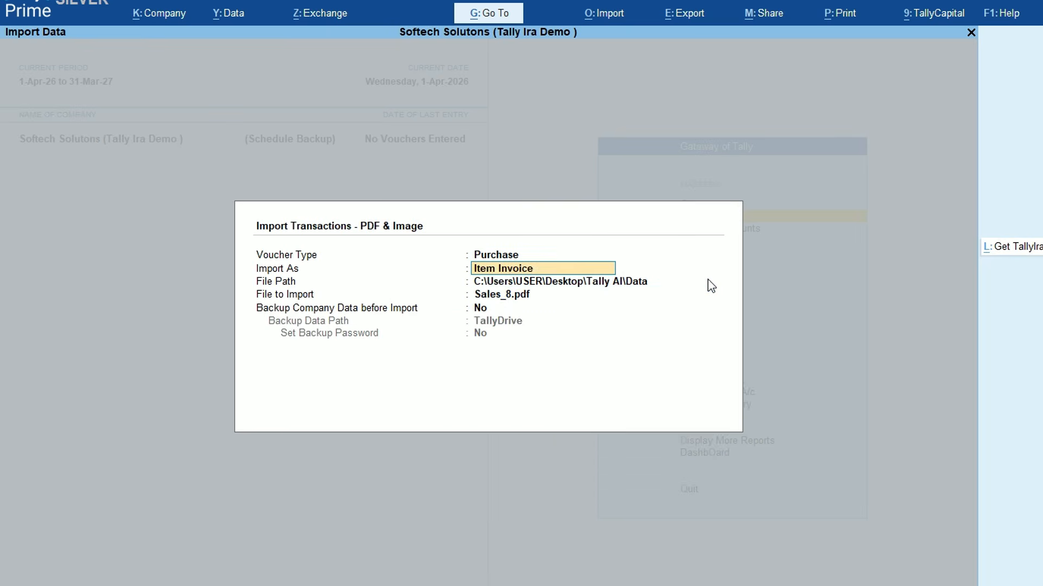
key("BackSpace")
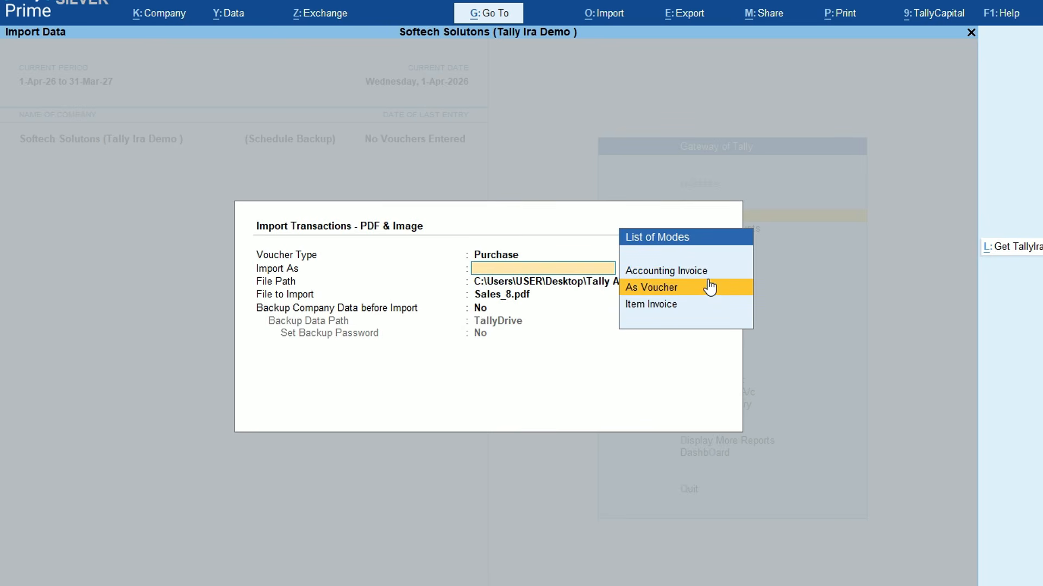
key("Down")
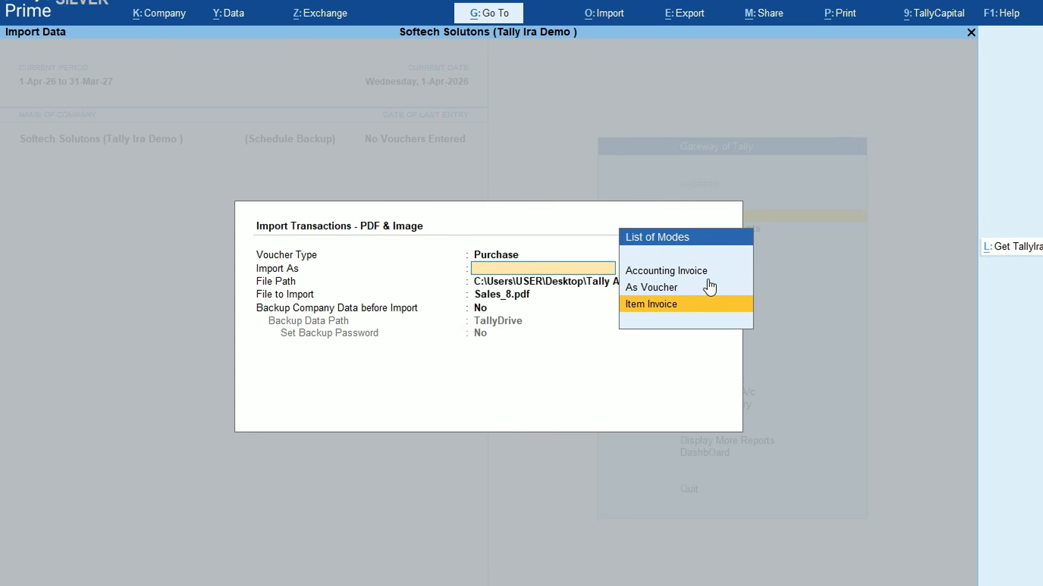
key("alt+Tab")
scroll(554, 307, "up", 7)
scroll(542, 361, "up", 5)
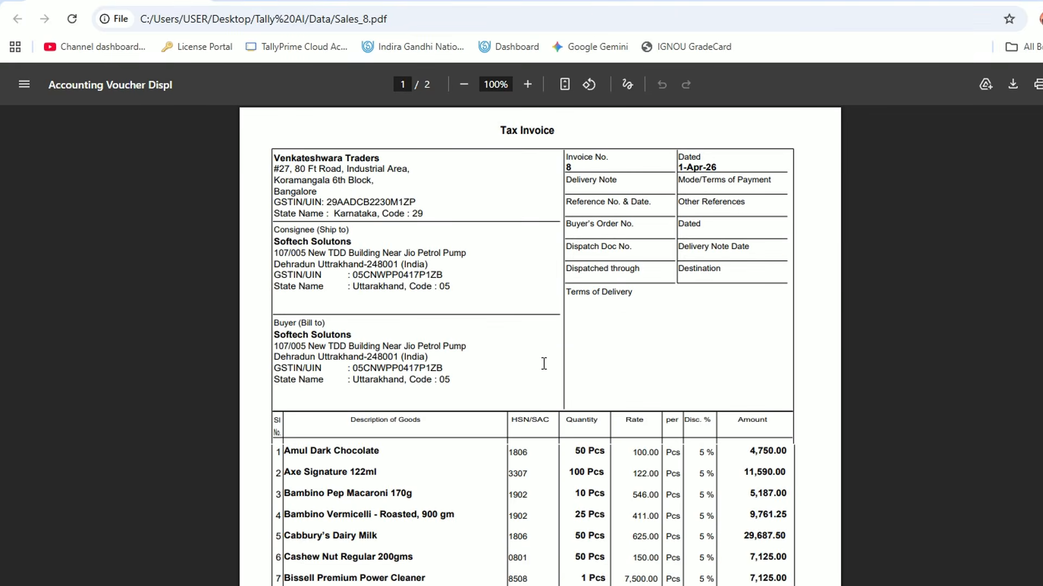
scroll(461, 293, "down", 5)
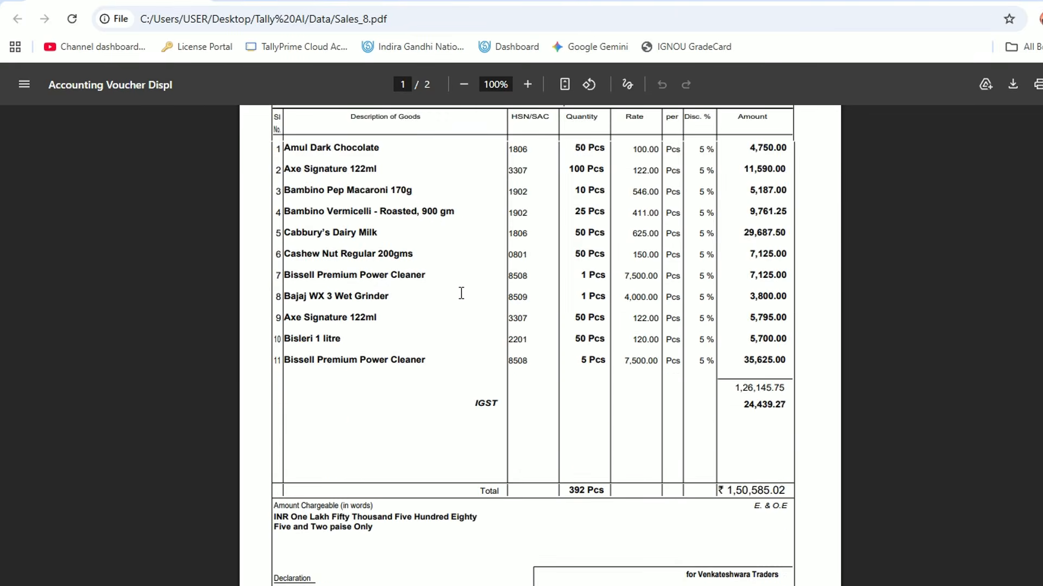
key("alt+Tab")
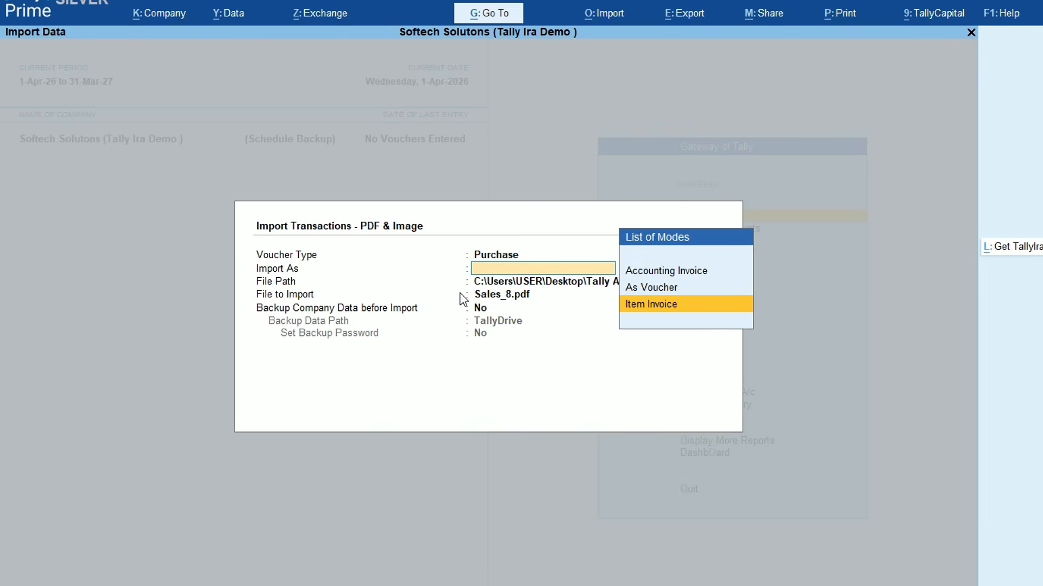
key("Return")
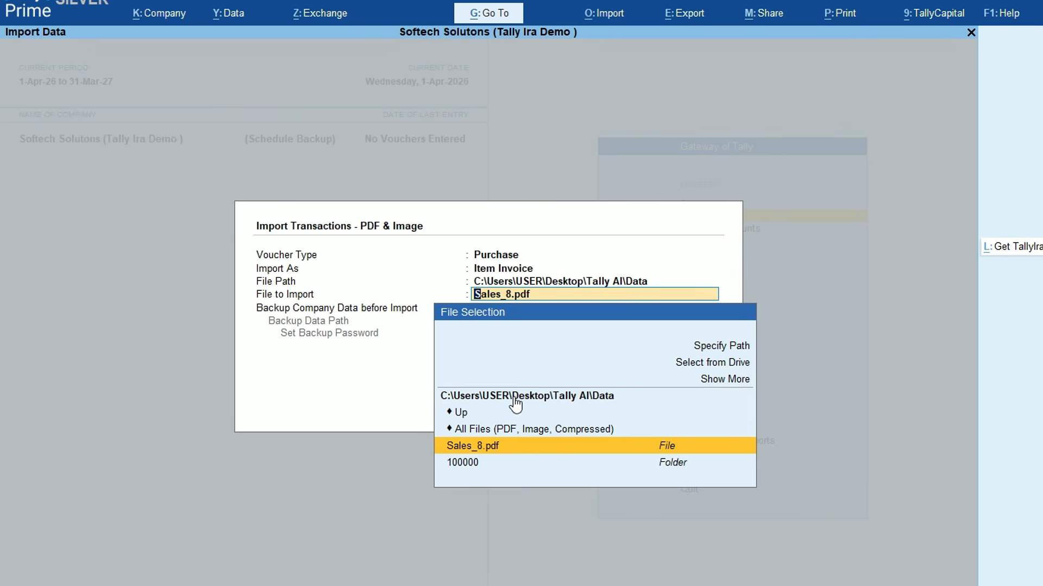
key("alt+Tab")
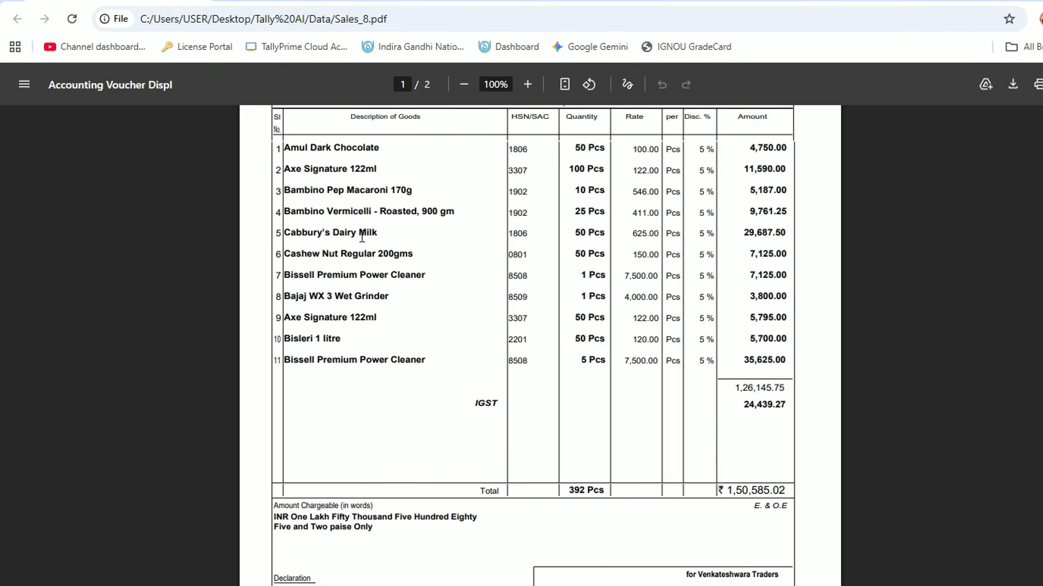
Copy the Tally AI Data folder's full path from File Explorer's address bar, then return to TallyPrime
left_click(187, 568)
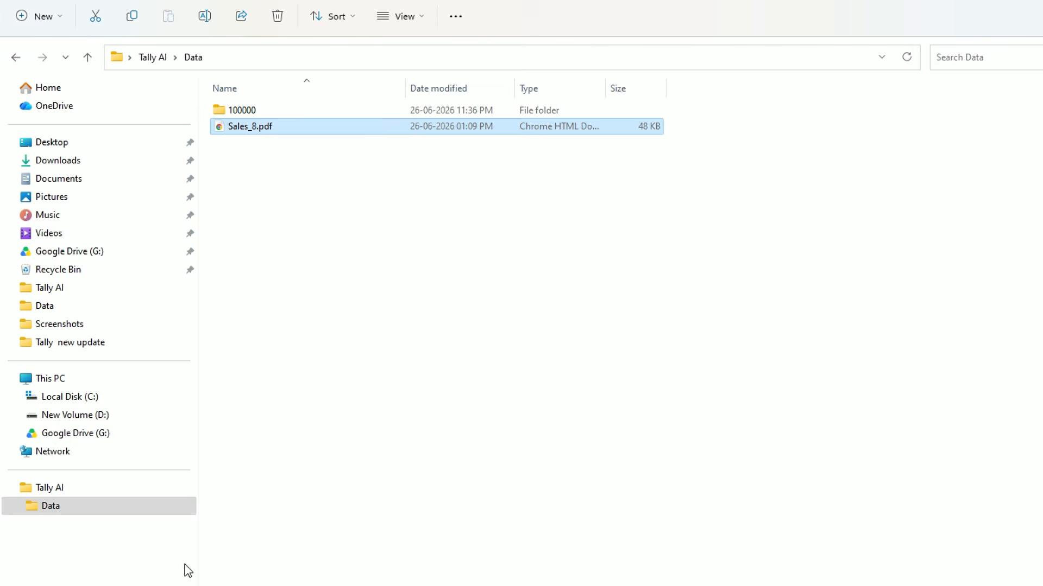
left_click(454, 54)
key("ctrl+c")
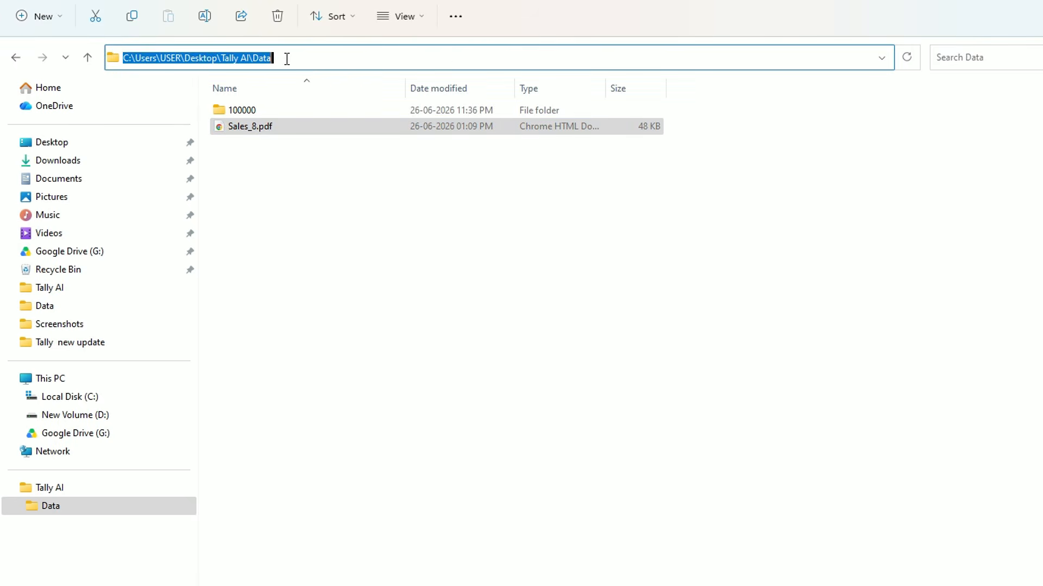
key("alt+Tab")
key("alt+Tab")
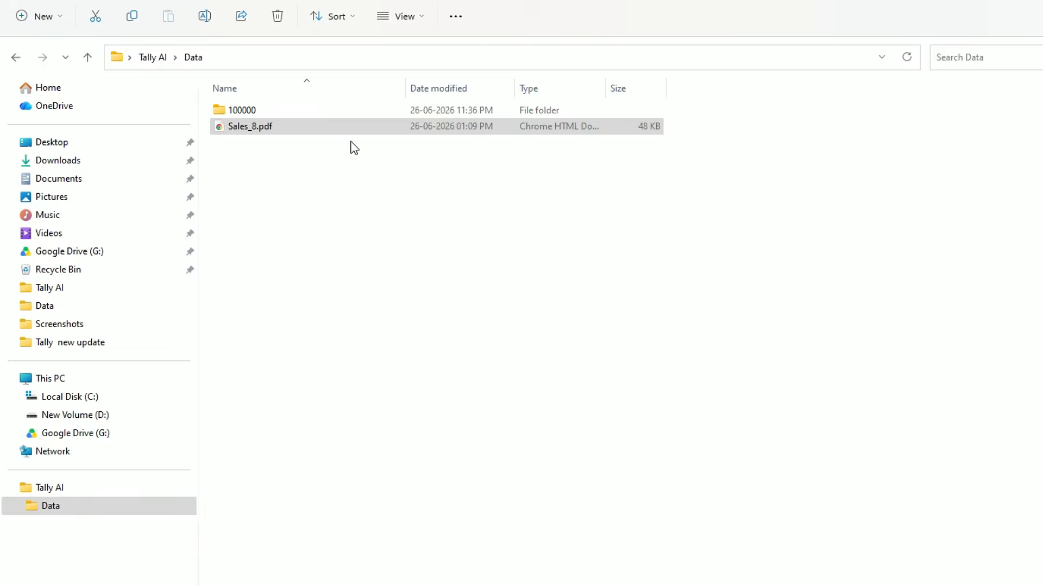
key("alt+Tab")
key("Tab")
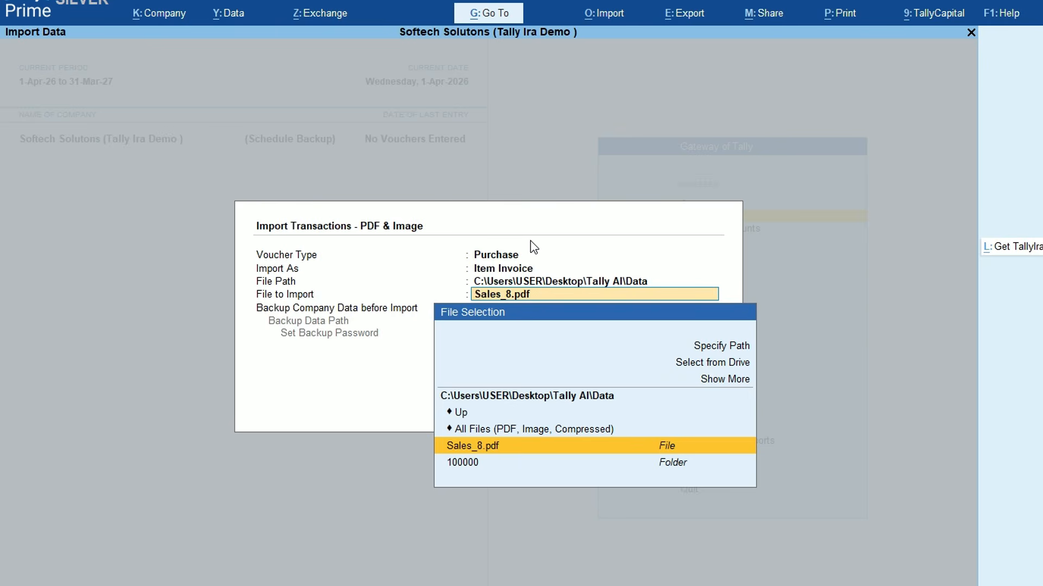
Pick Sales_8.pdf as File to Import, leave Backup at No, and start the import
key("ctrl+v")
key("BackSpace")
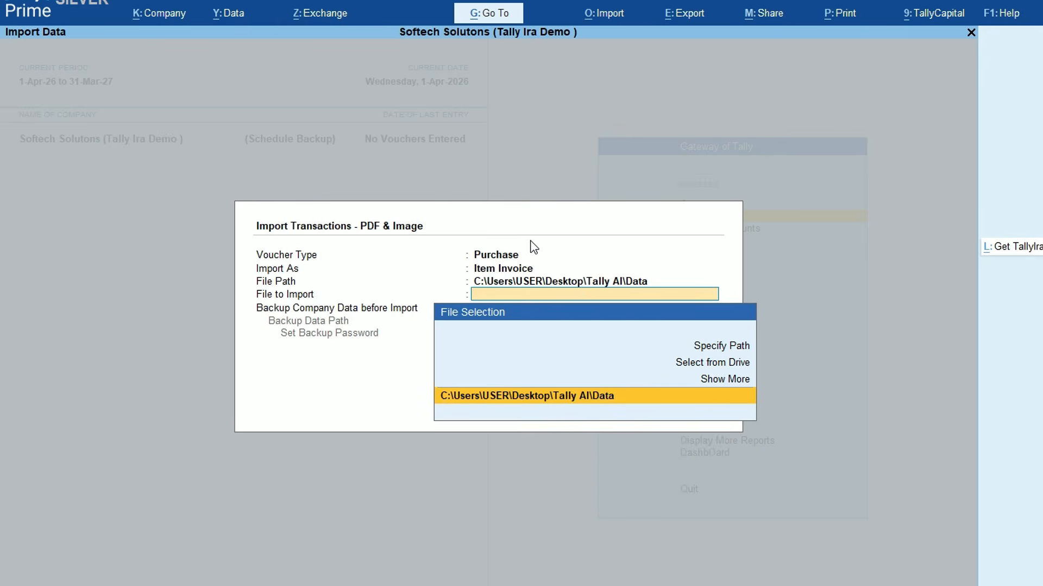
key("Down")
key("Down")
key("Down")
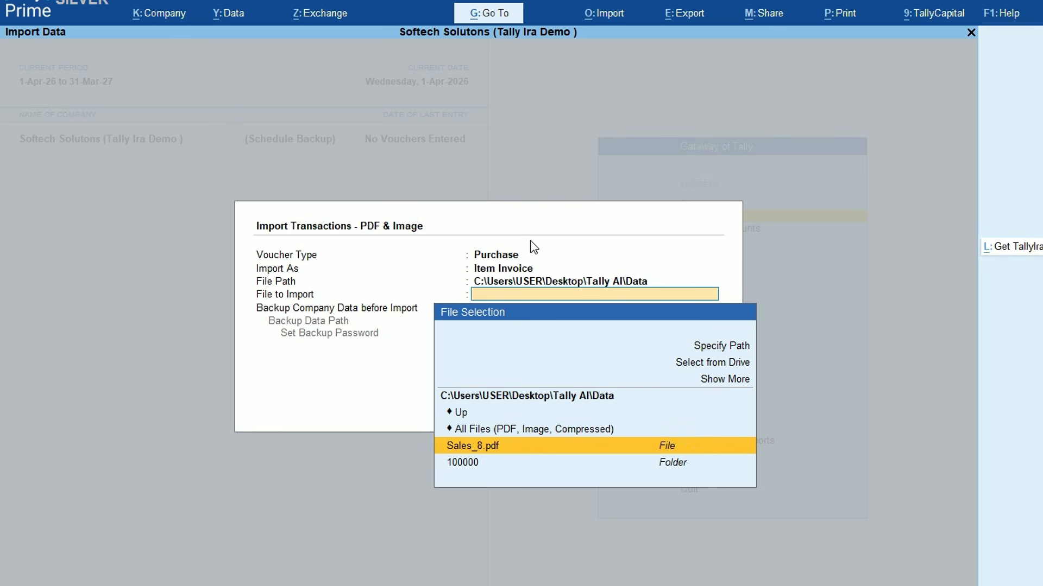
key("Return")
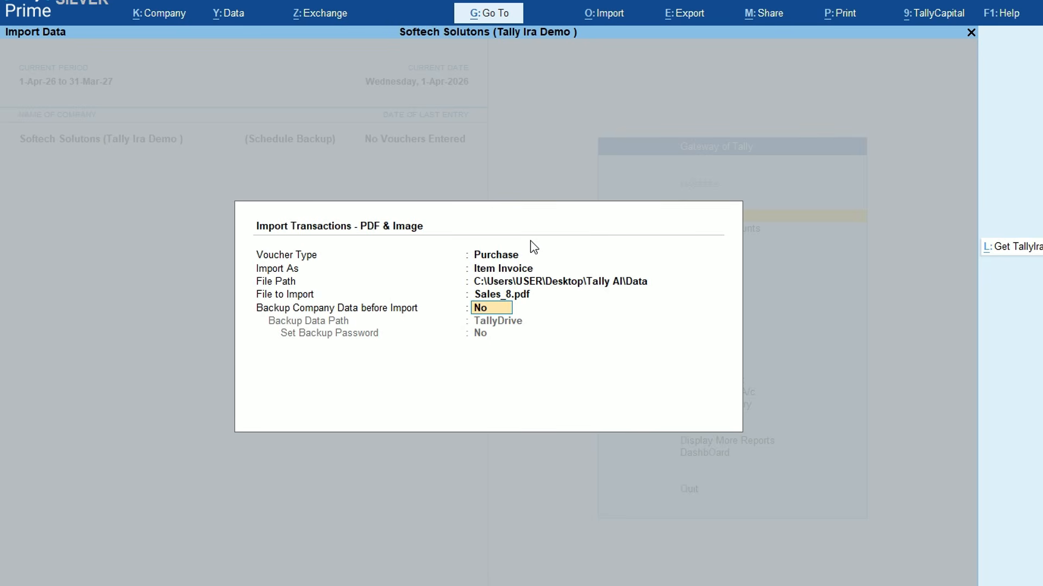
key("Return")
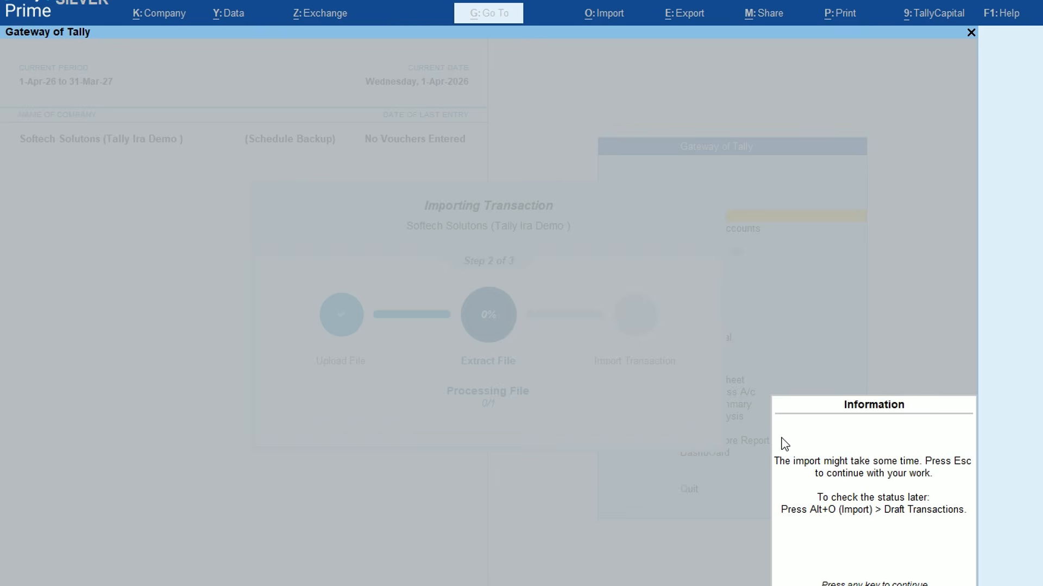
Dismiss the import notices so the 1,50,585.02 Venkateshwara Traders purchase draft appears
left_click(625, 408)
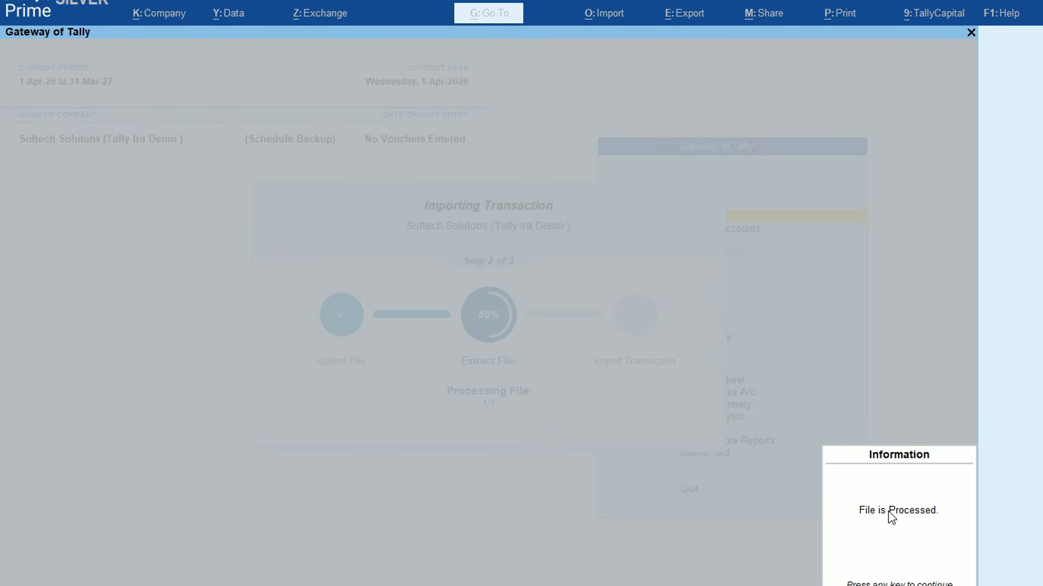
left_click(908, 513)
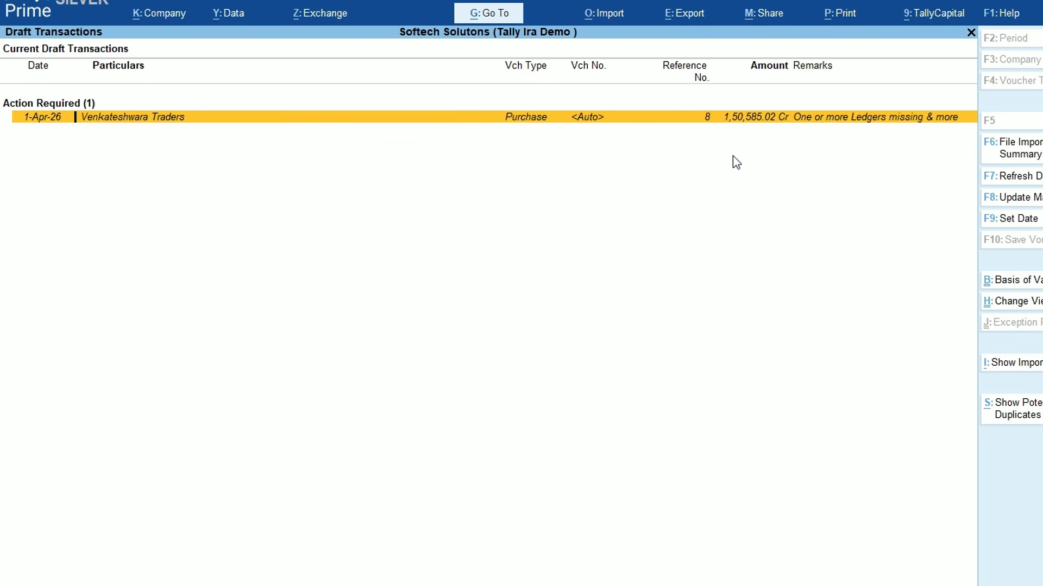
key("Return")
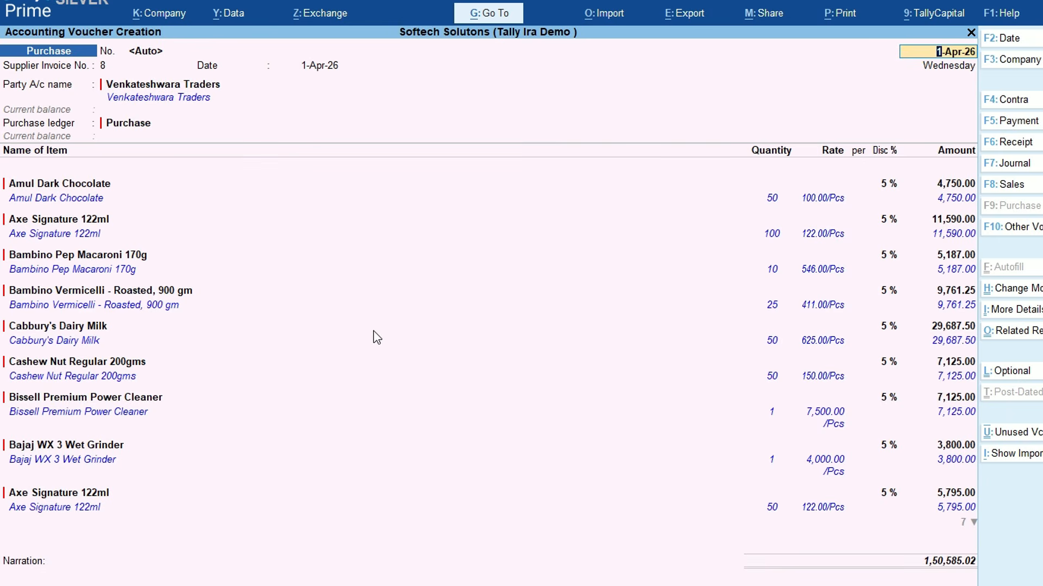
key("BackSpace")
key("Escape")
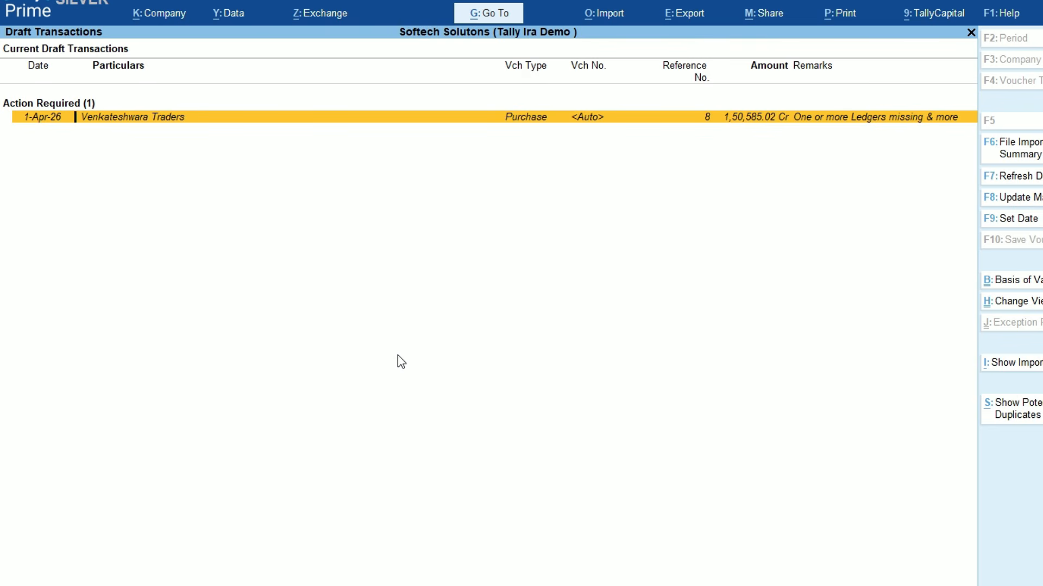
key("Return")
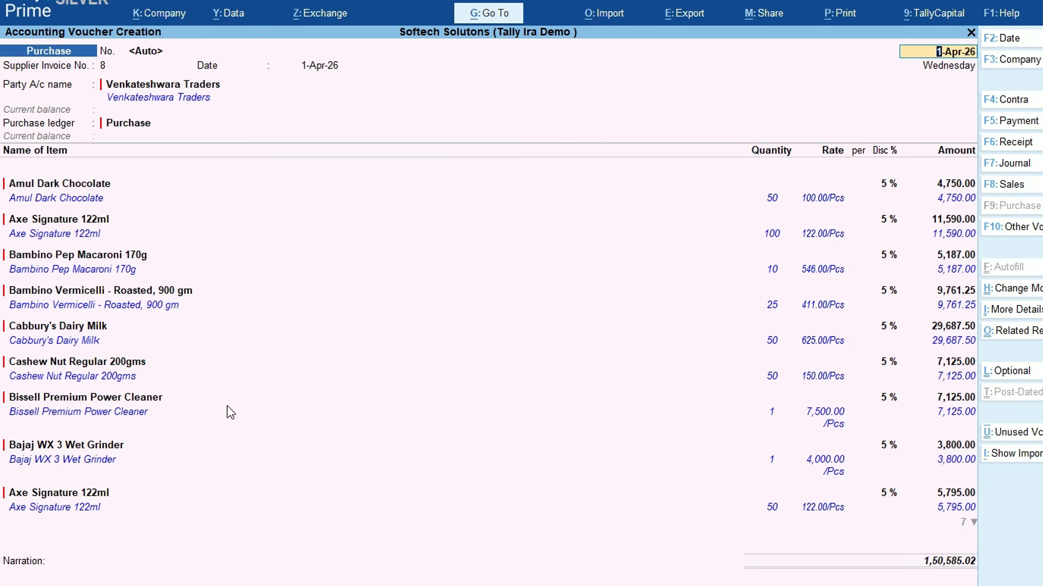
key("Escape")
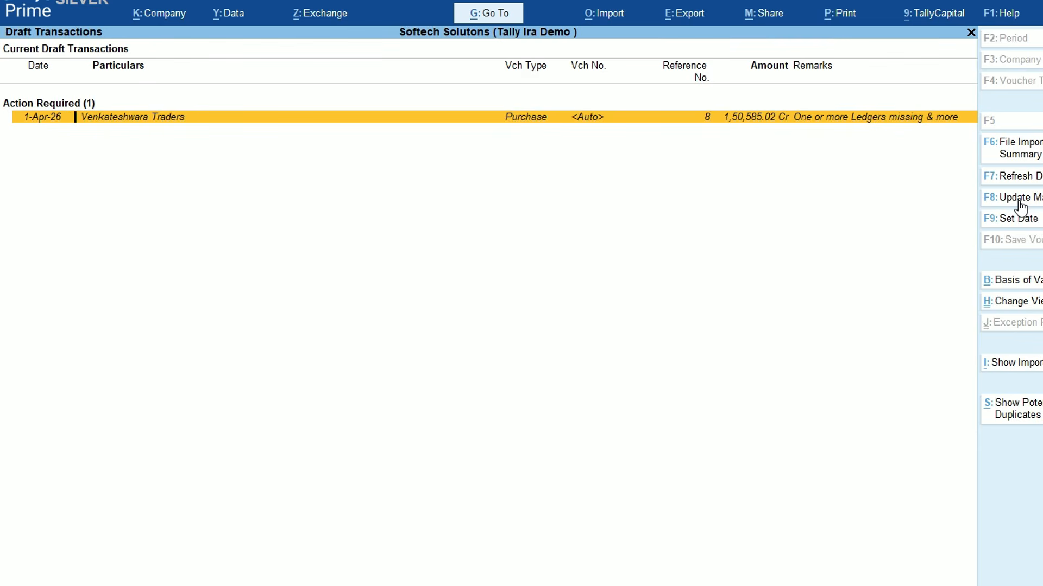
Under F8: Update Masters, create and save a new Venkateshwara Traders party ledger
left_click(1020, 207)
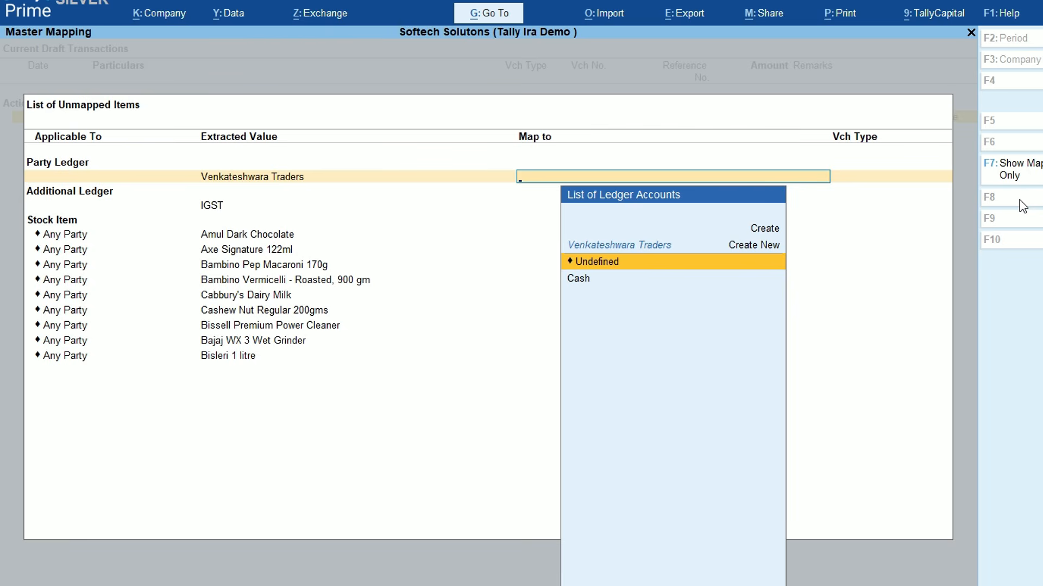
key("Up")
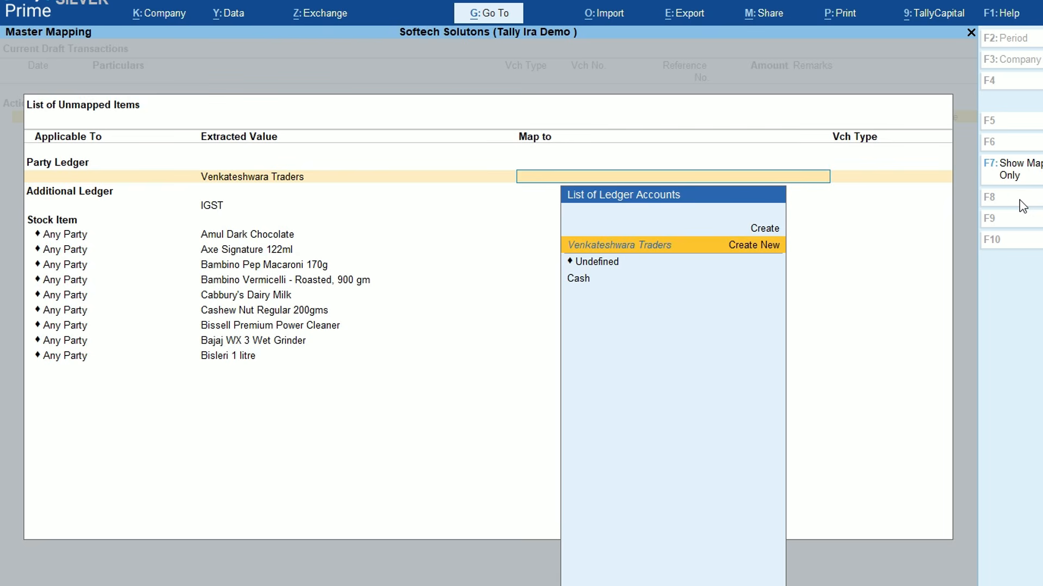
key("Return")
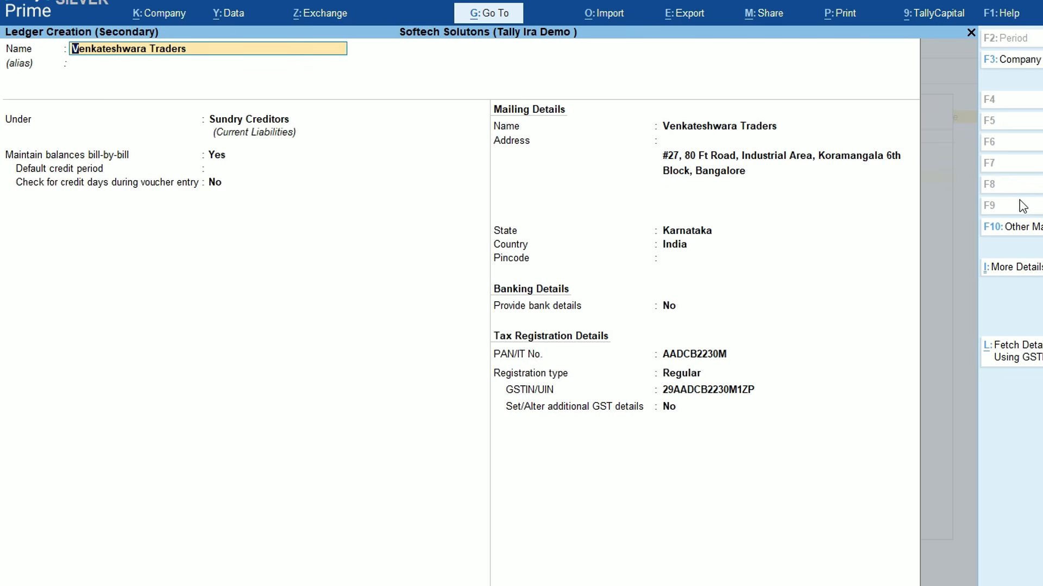
key("ctrl")
key("ctrl+a")
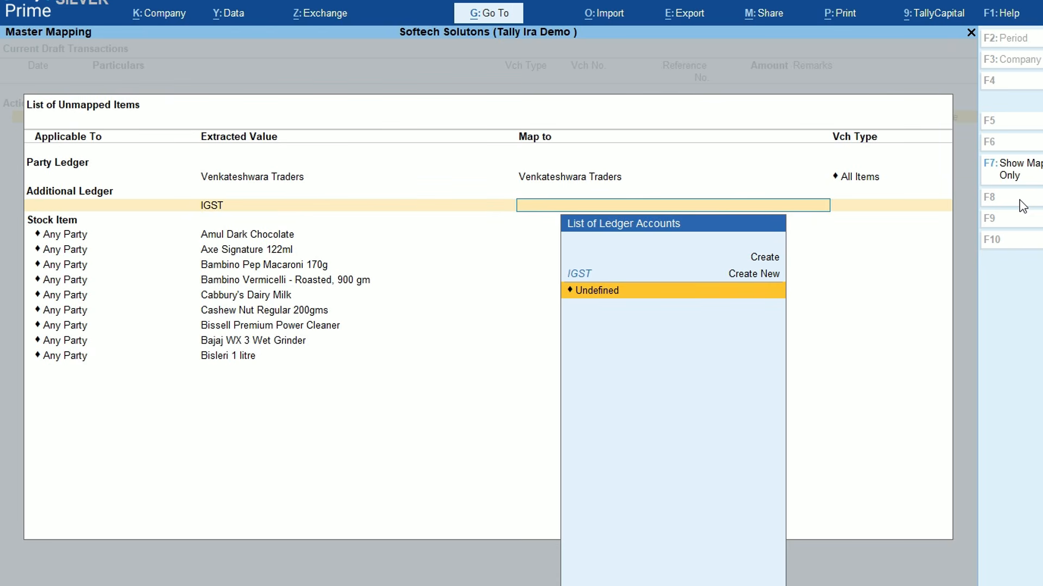
Leave the IGST ledger mapped to Undefined
key("Up")
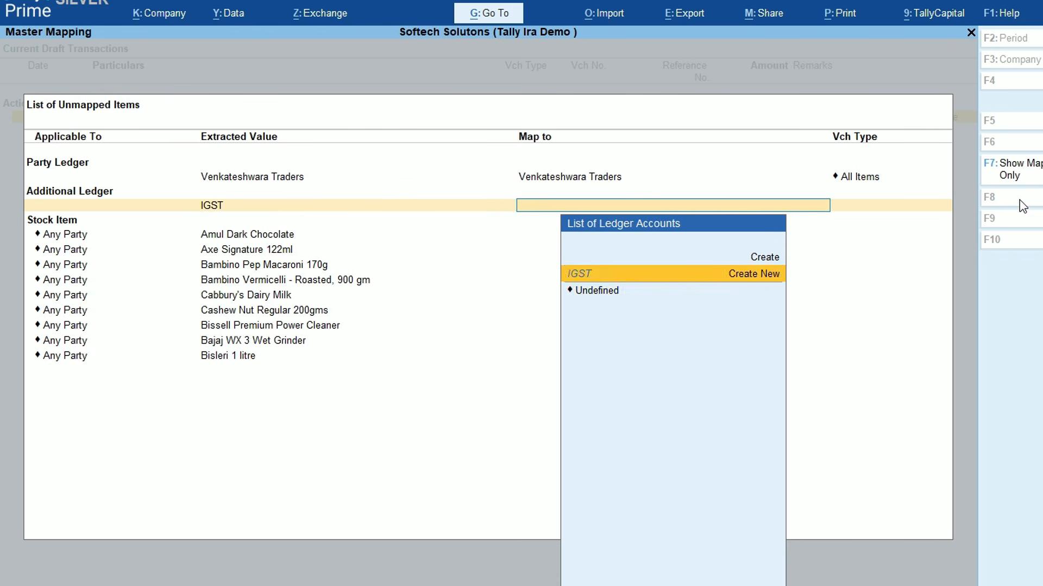
key("Down")
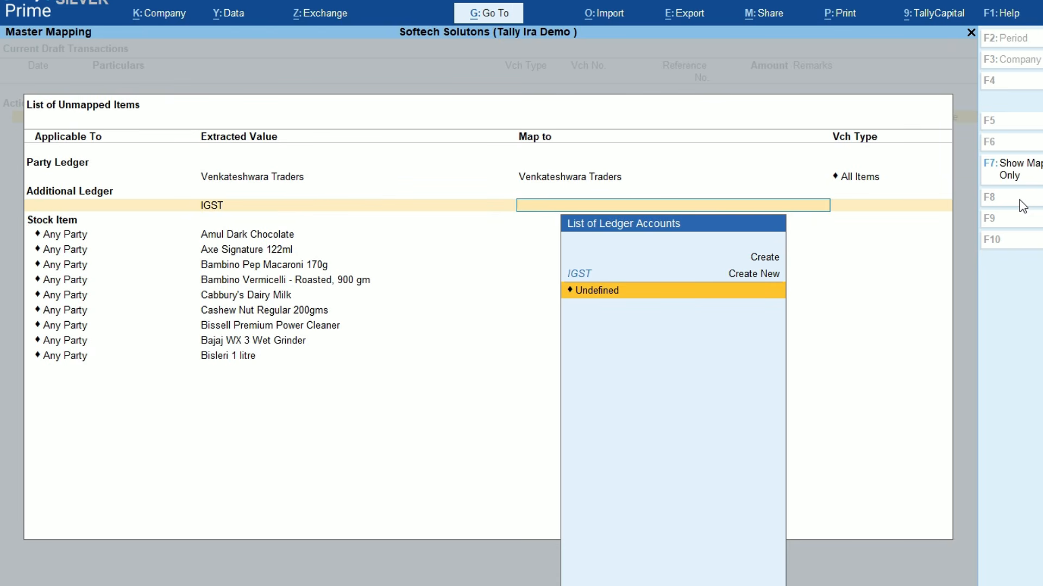
key("Return")
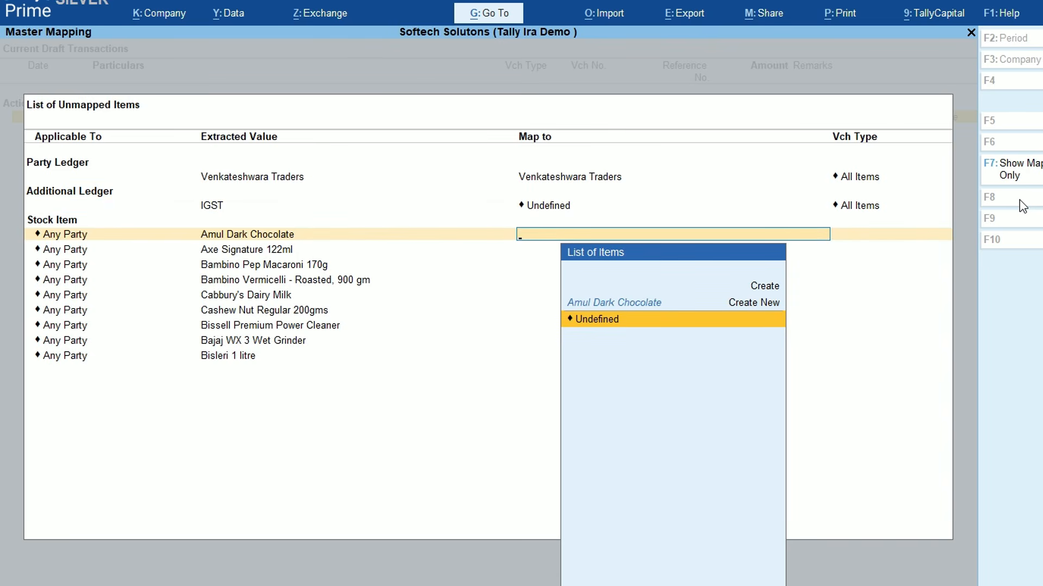
Keep Amul Dark Chocolate for Any Party mapped to Undefined, then quit master mapping
key("BackSpace")
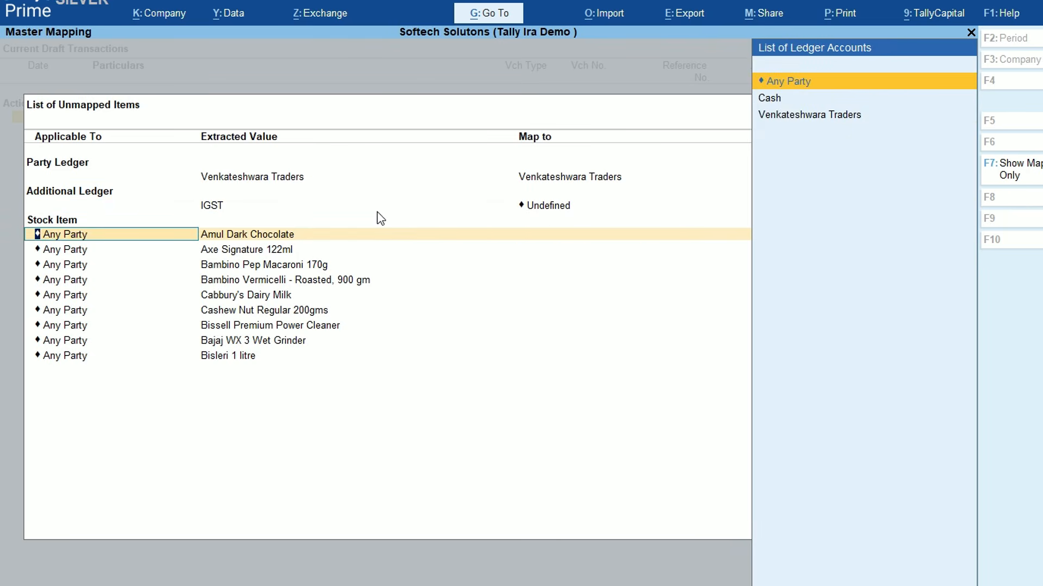
key("Return")
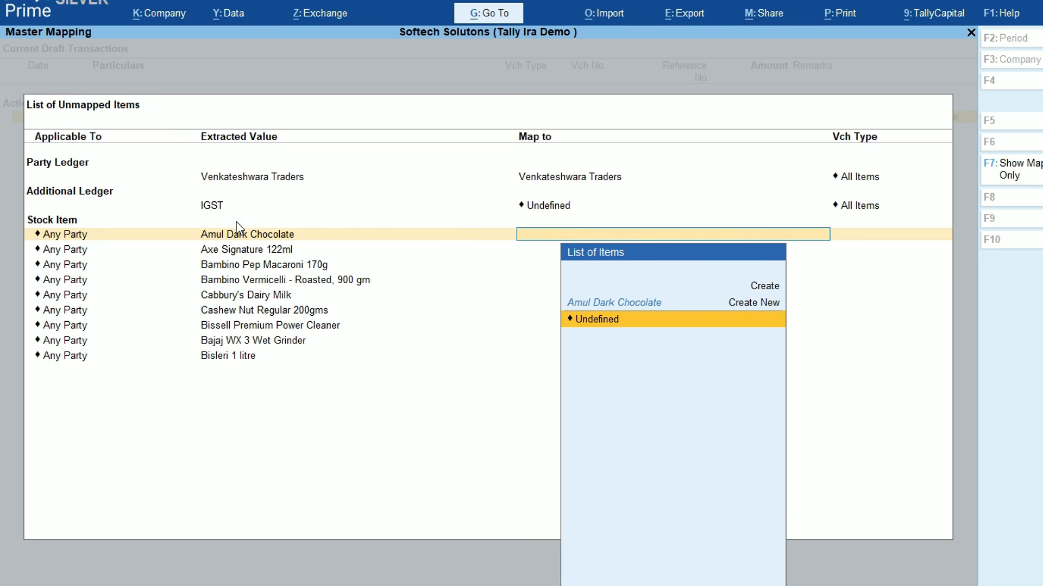
key("Return")
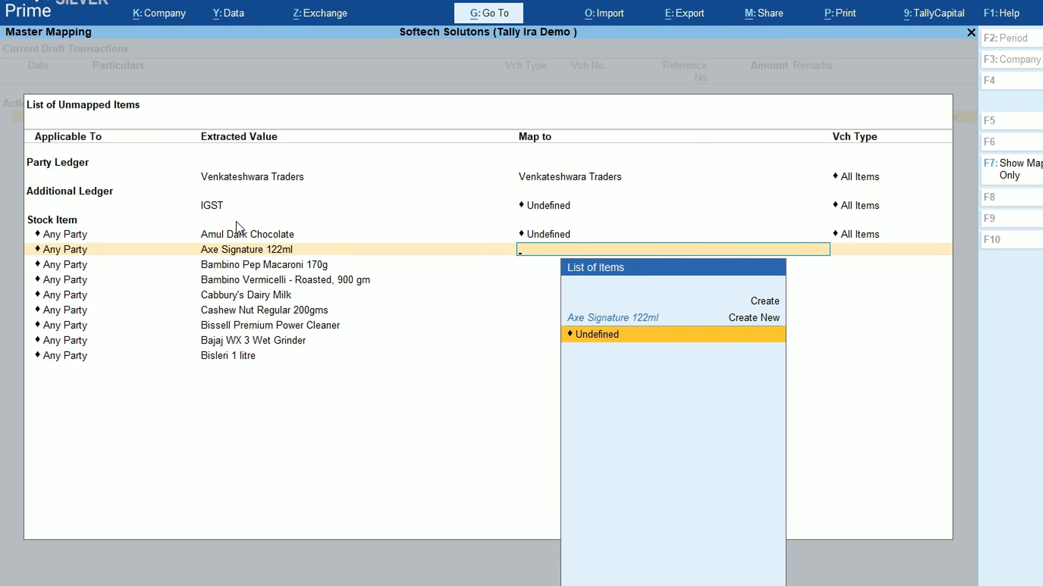
key("Escape")
key("Return")
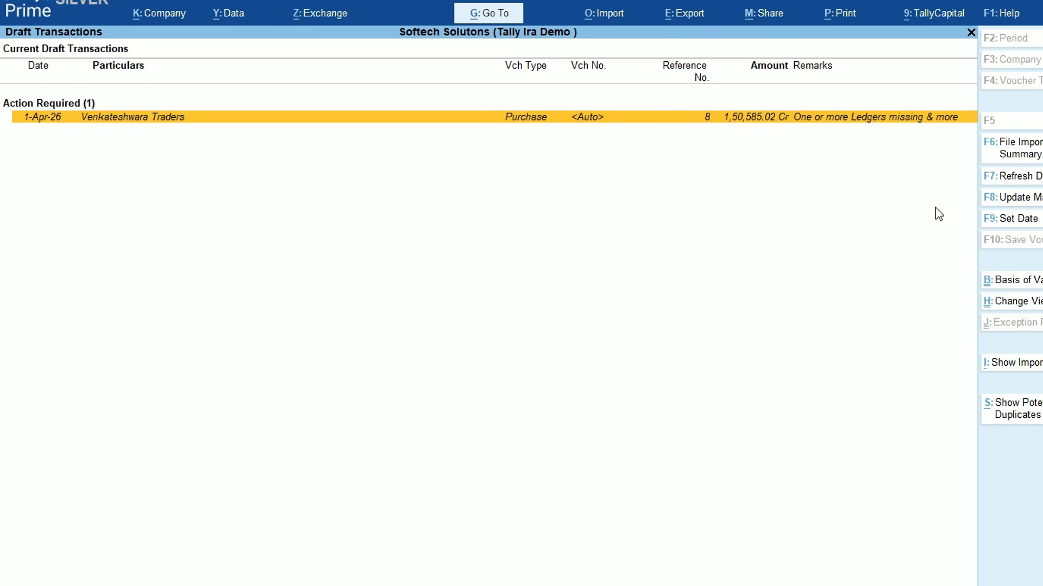
Set the Venkateshwara Traders draft's date to 2-4, making it 2-Apr-26
left_click(1003, 220)
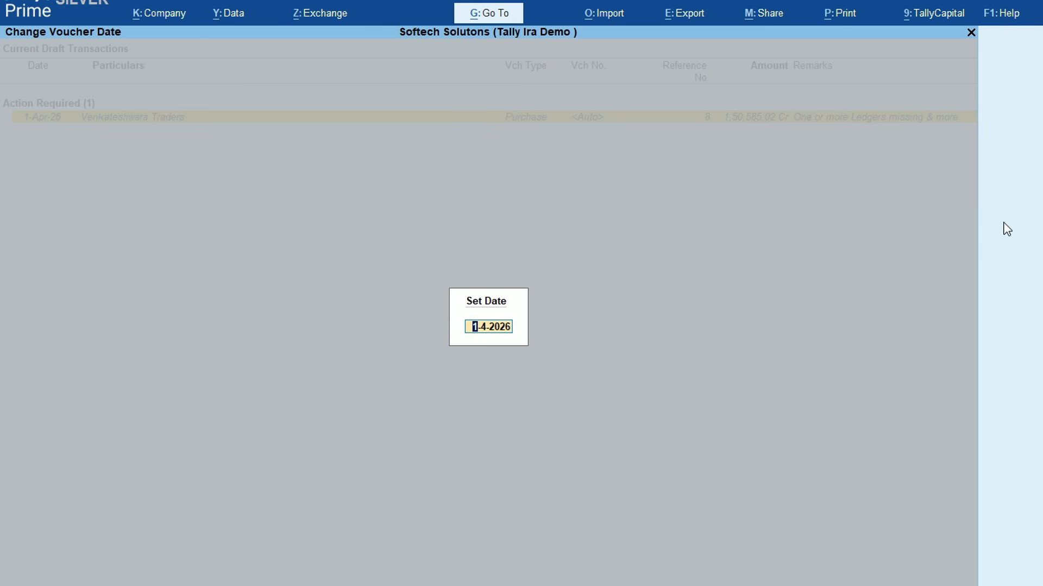
type("2-4")
key("Return")
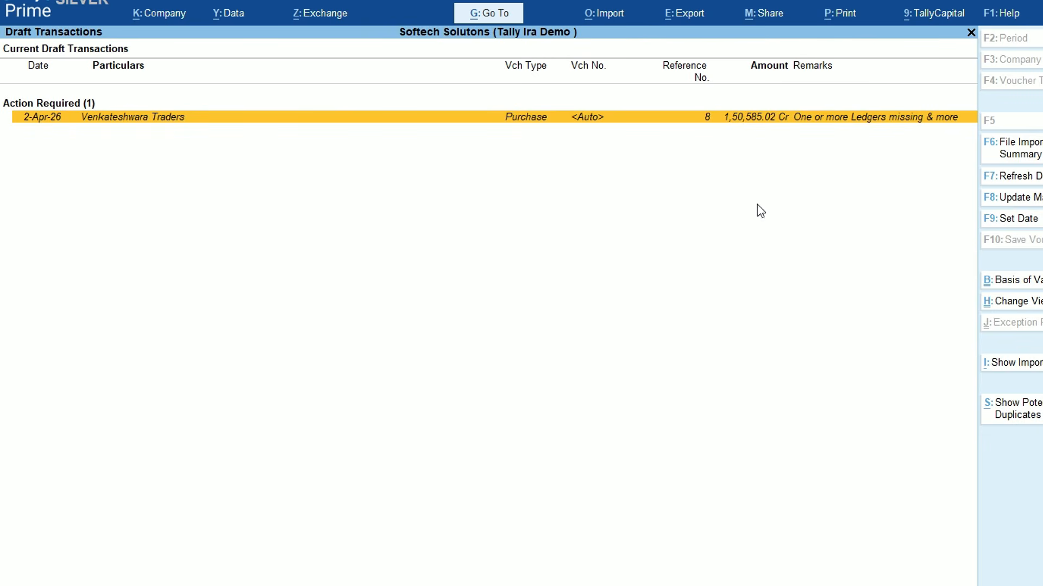
left_click(1028, 293)
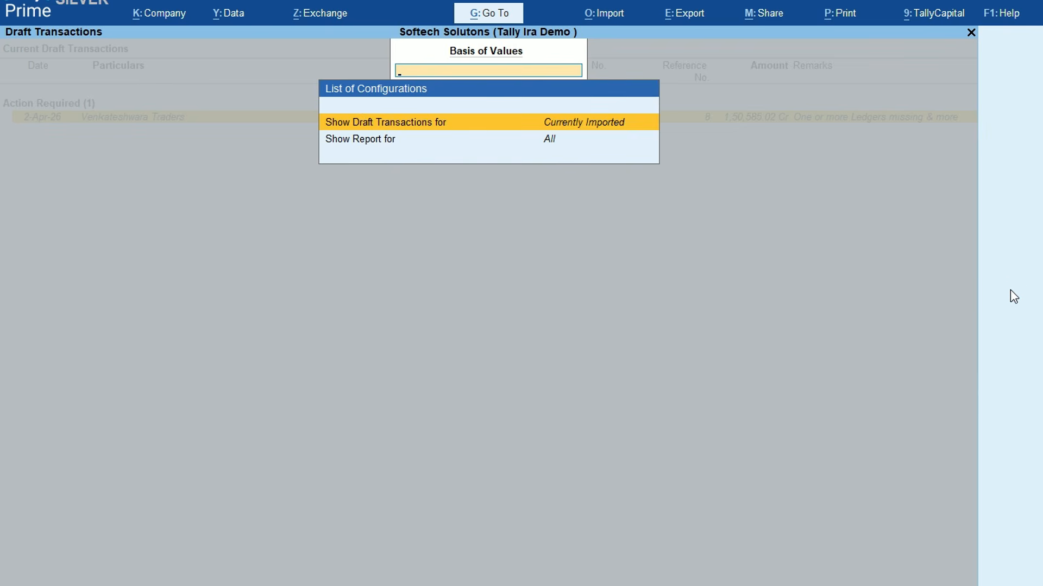
key("Escape")
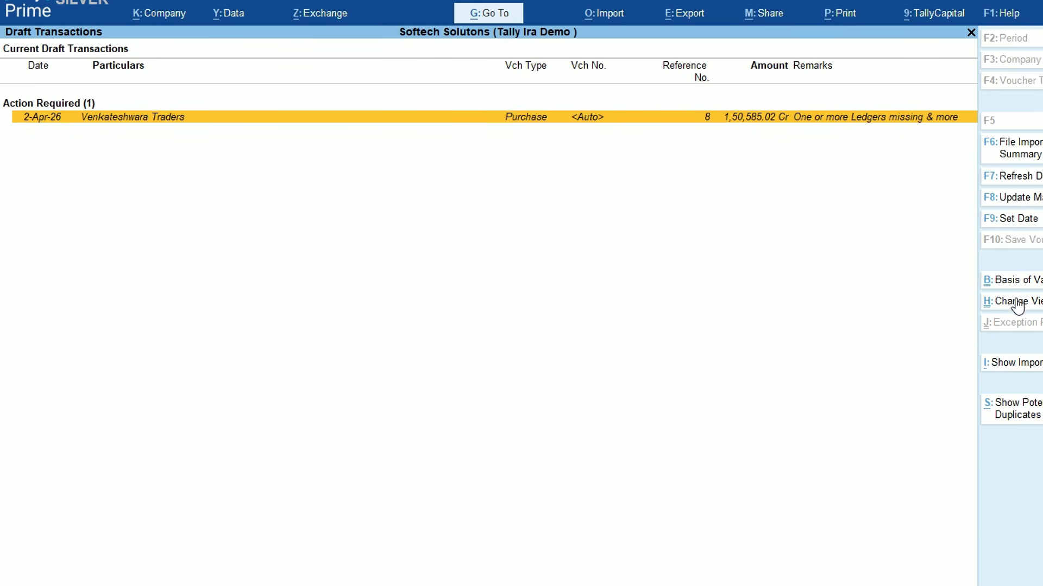
left_click(1015, 303)
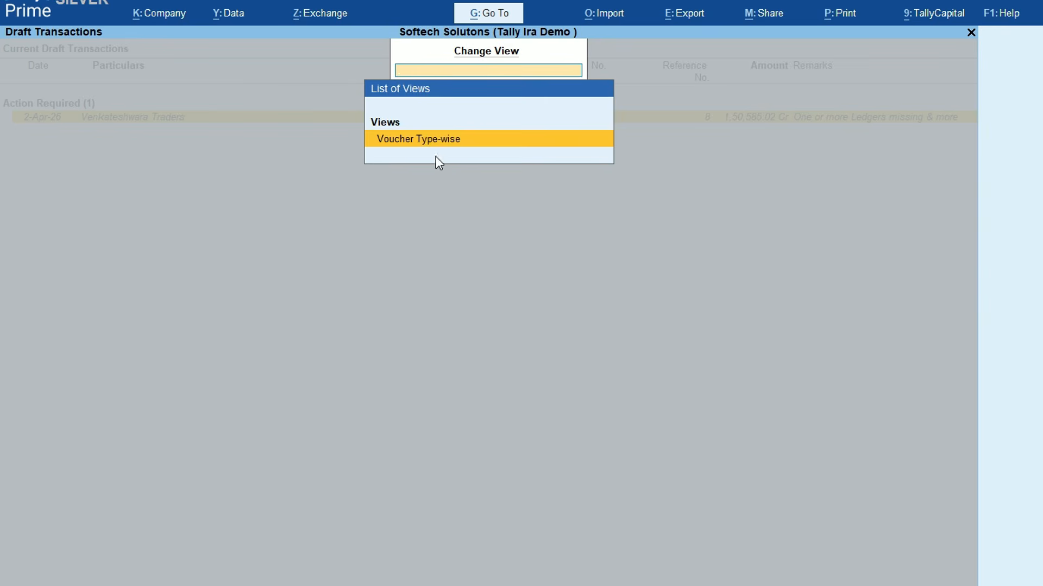
key("Escape")
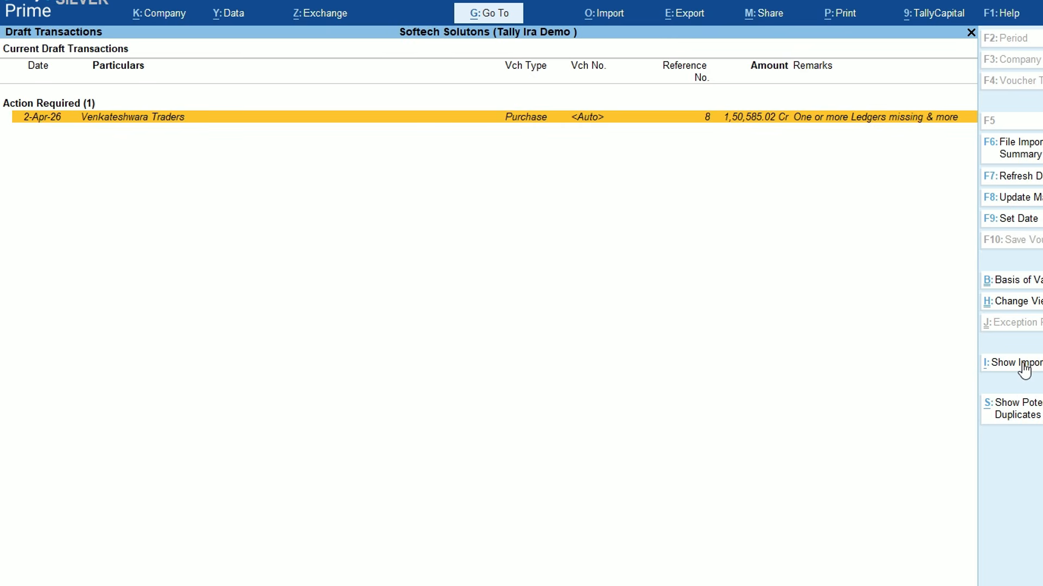
Open the imported source PDF, tax invoice No. 8, and scroll through both pages
left_click(1021, 362)
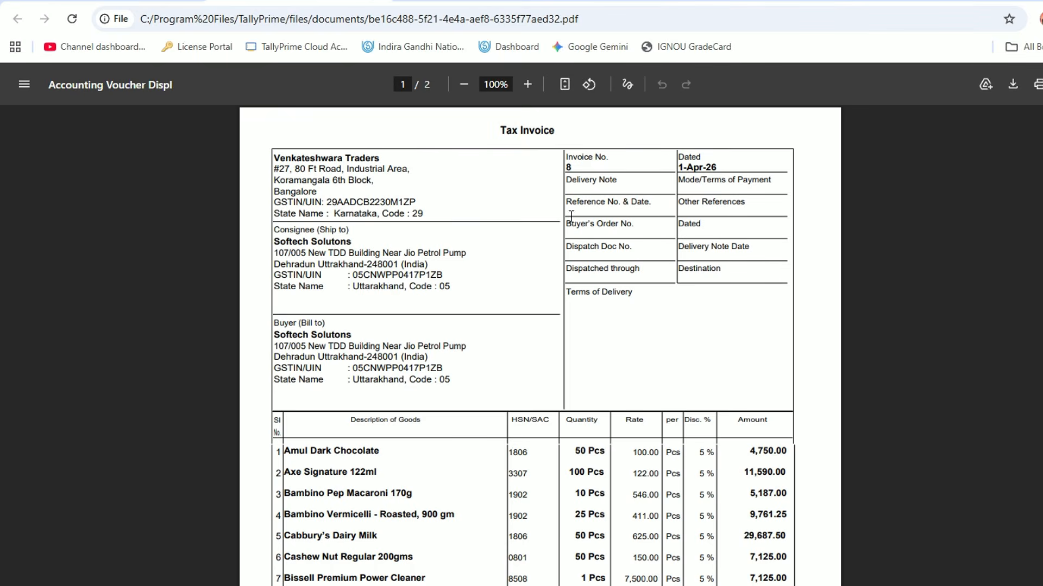
scroll(581, 313, "down", 7)
scroll(582, 313, "down", 14)
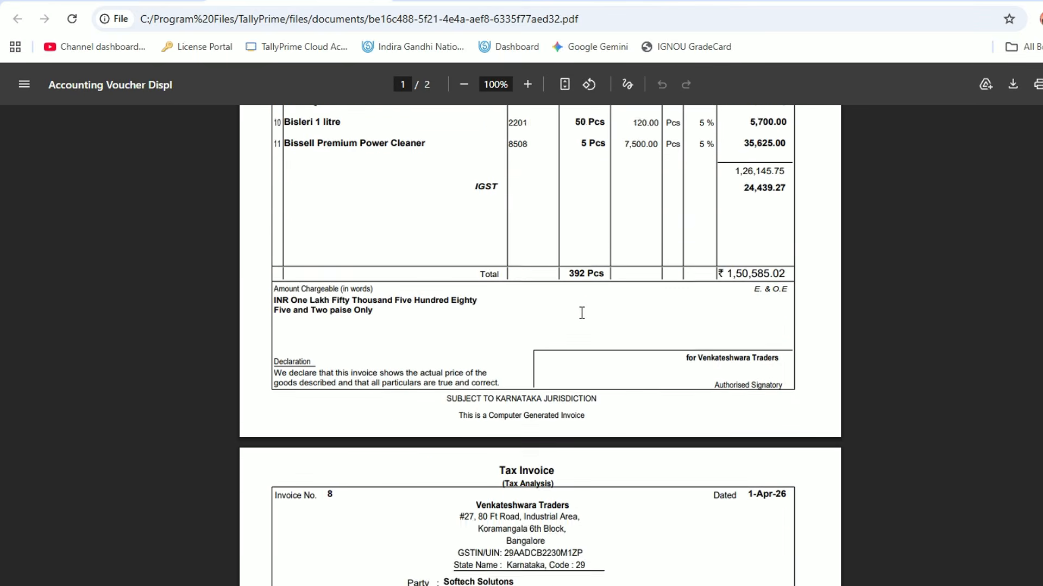
scroll(581, 312, "up", 20)
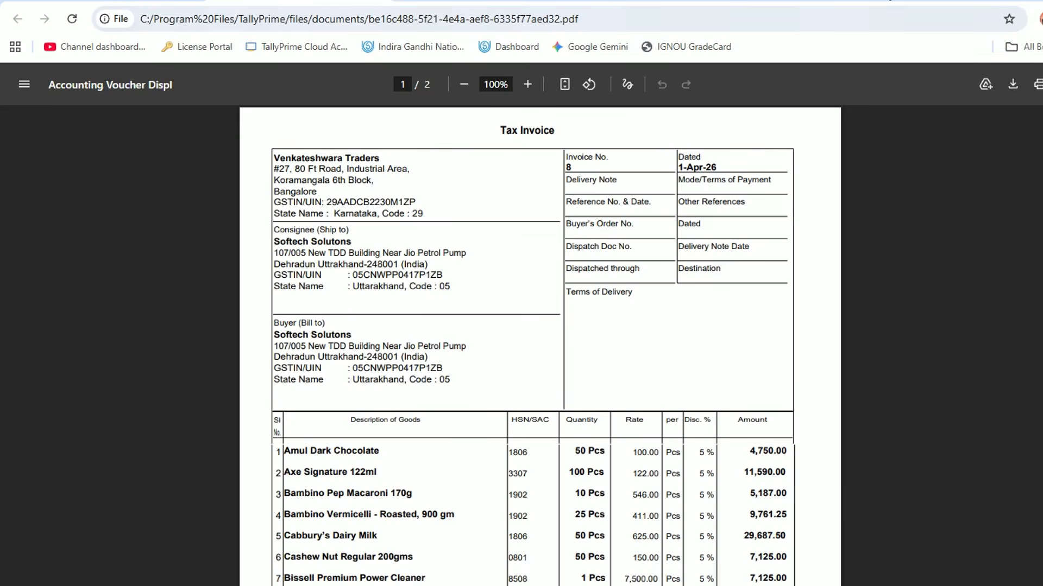
Back in TallyPrime, open the Venkateshwara Traders draft, then check for potential duplicates, finding none
key("alt+Tab")
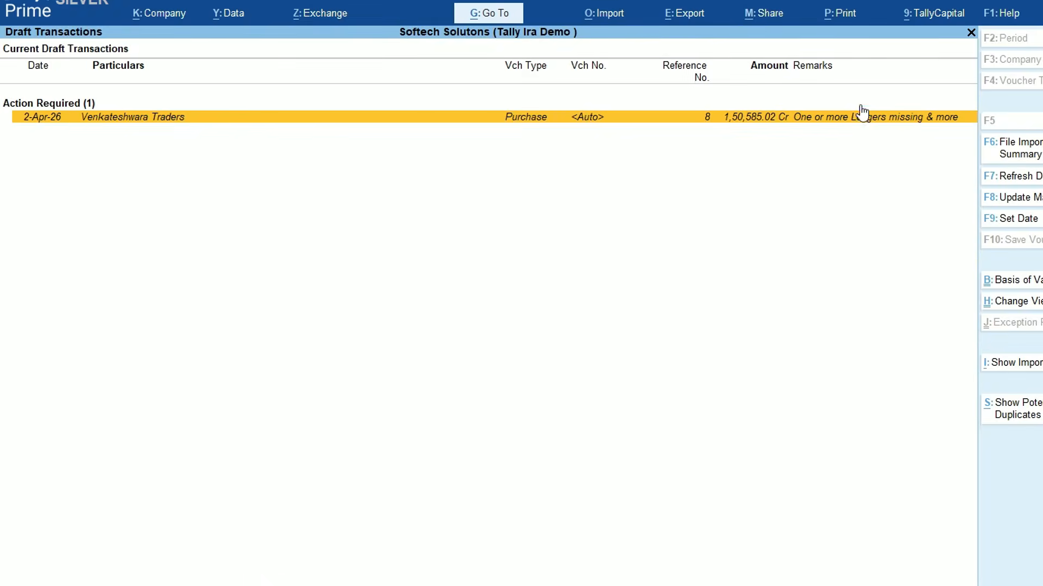
key("Return")
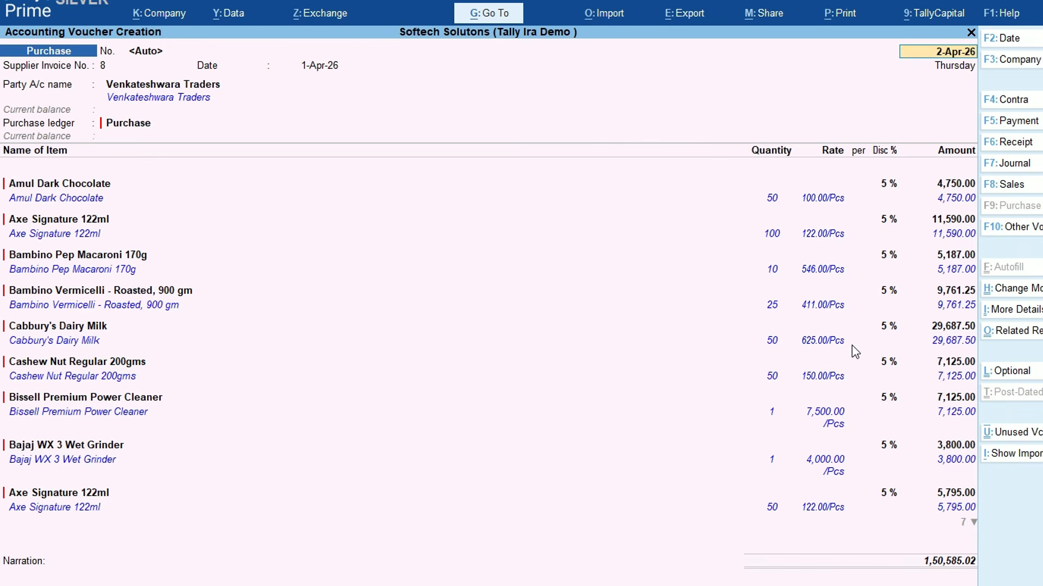
key("alt+i")
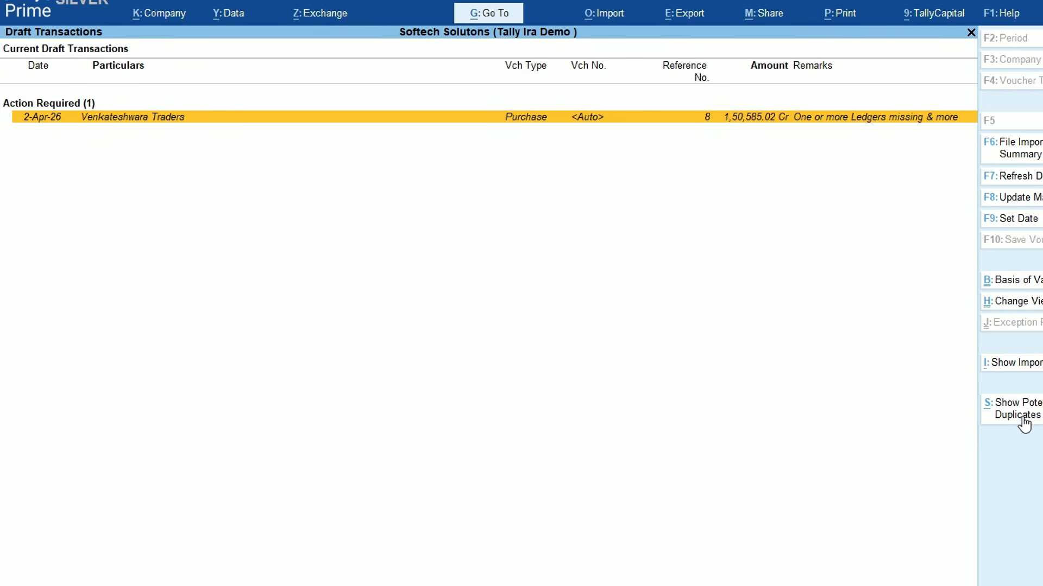
left_click(1021, 419)
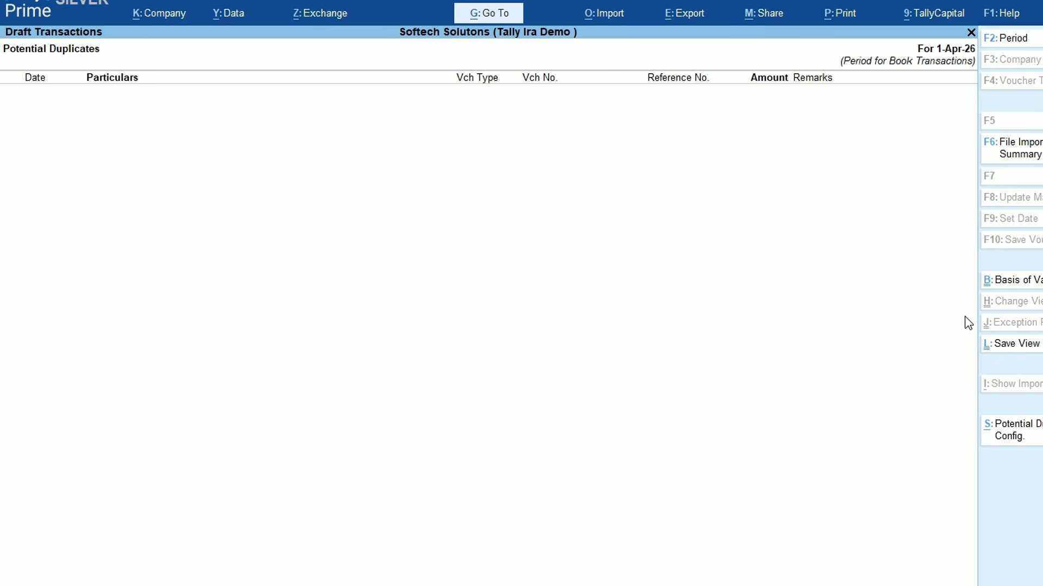
key("Escape")
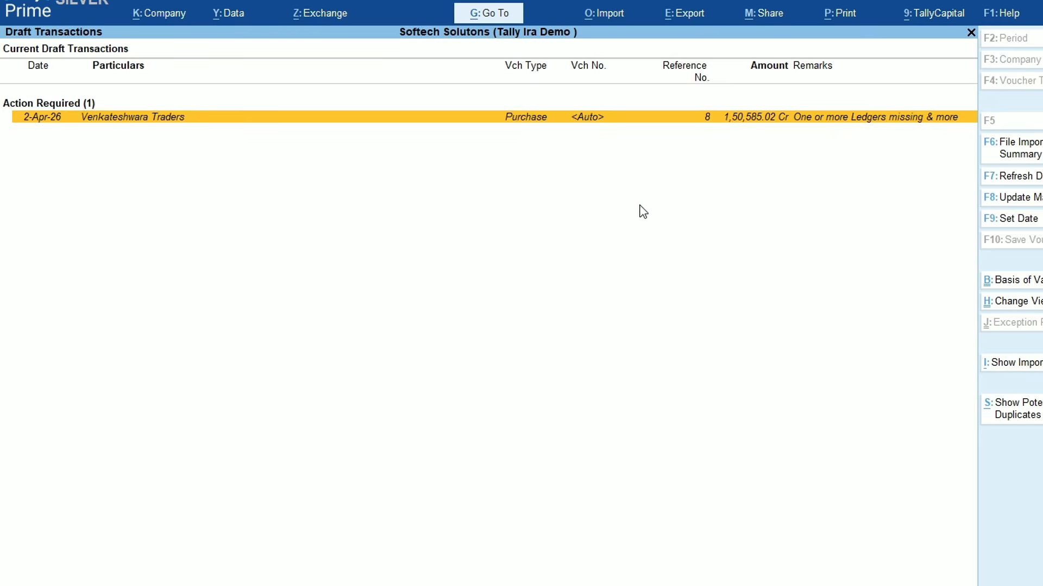
Reopen the draft voucher, step through its date and party fields, and quit back to the list
key("Return")
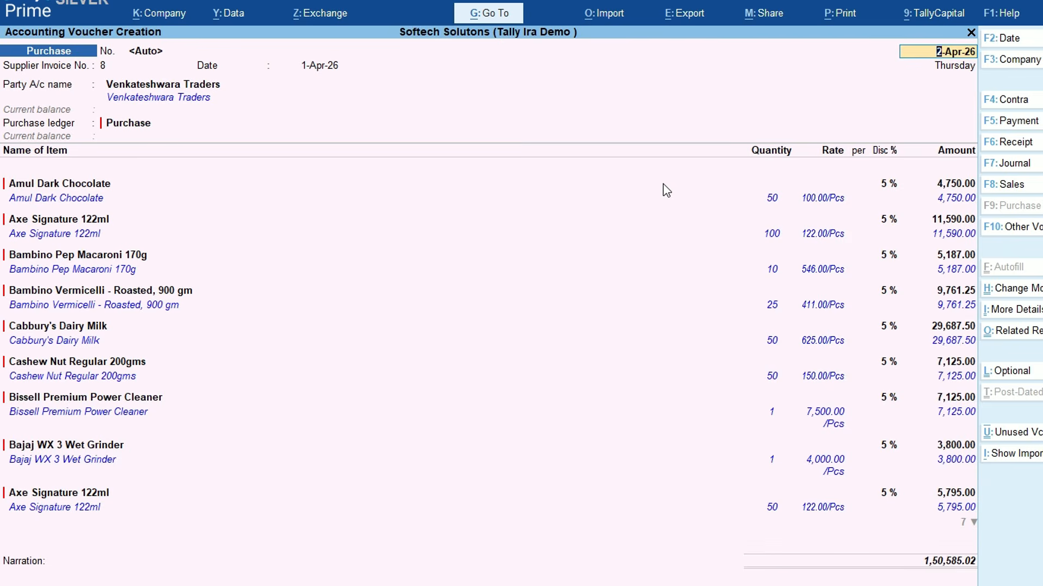
key("Return")
key("Return")
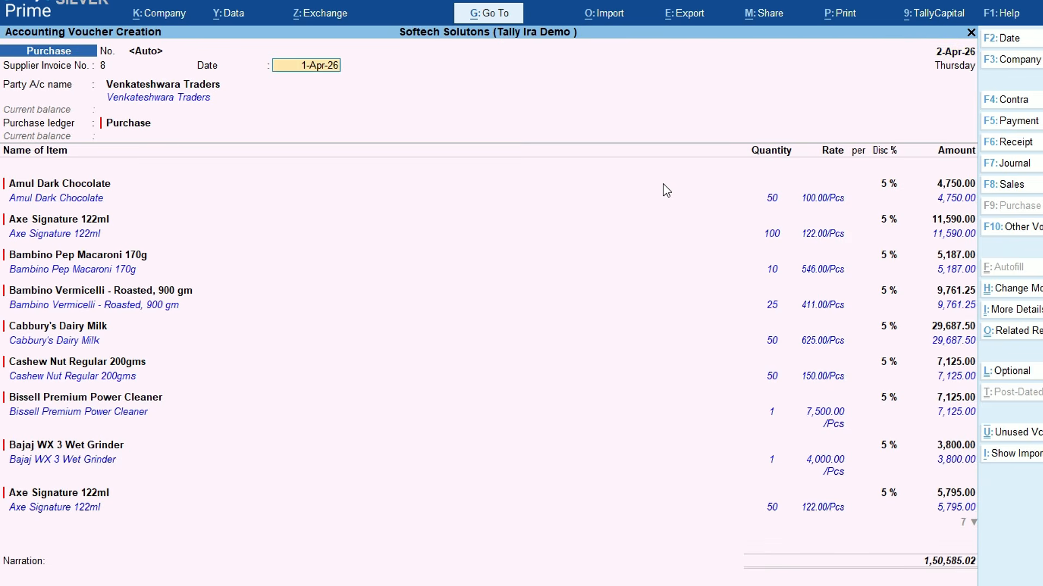
key("Return")
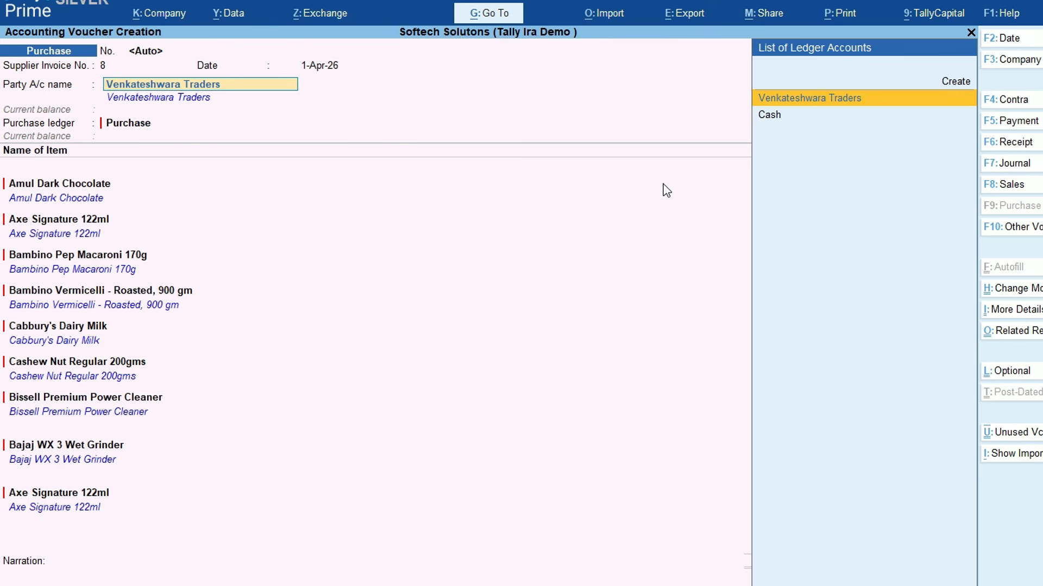
key("shift+Tab")
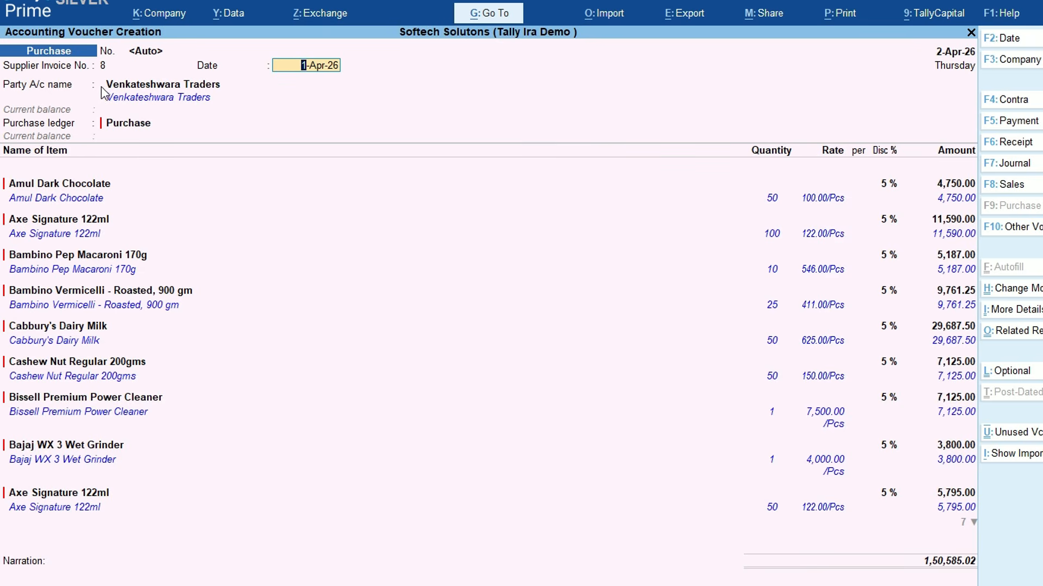
key("Escape")
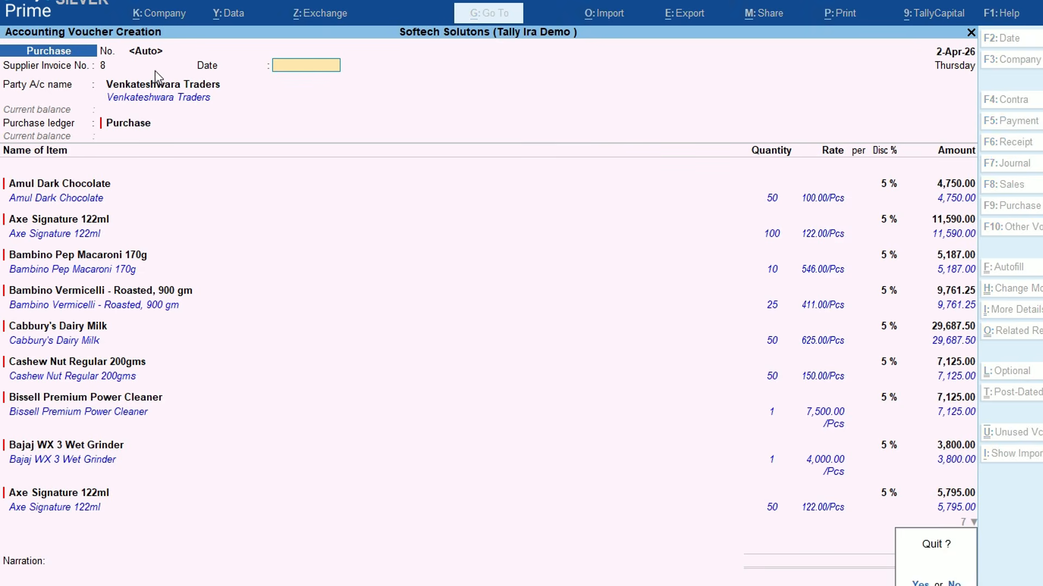
key("Return")
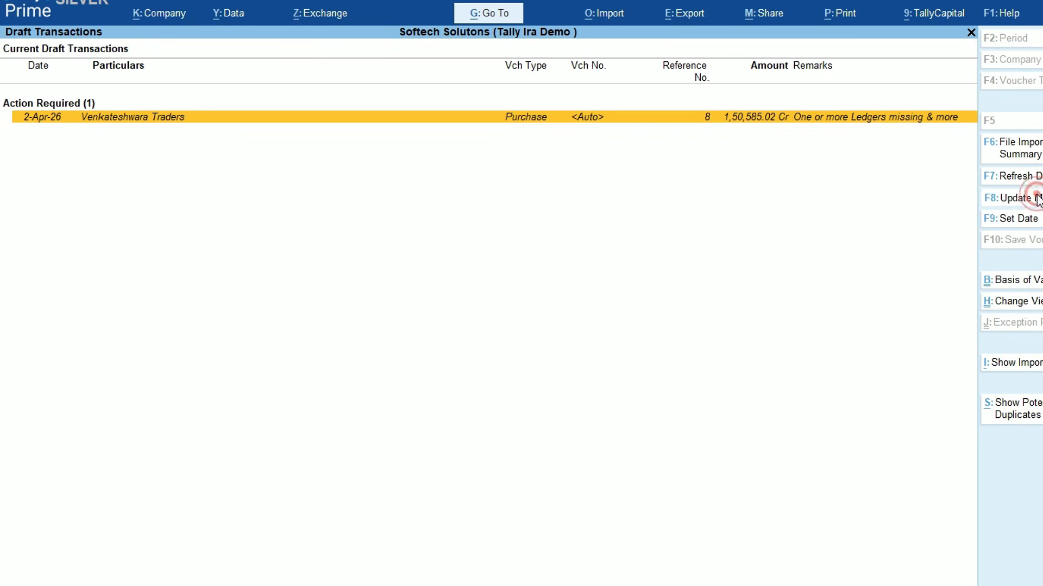
left_click(1031, 199)
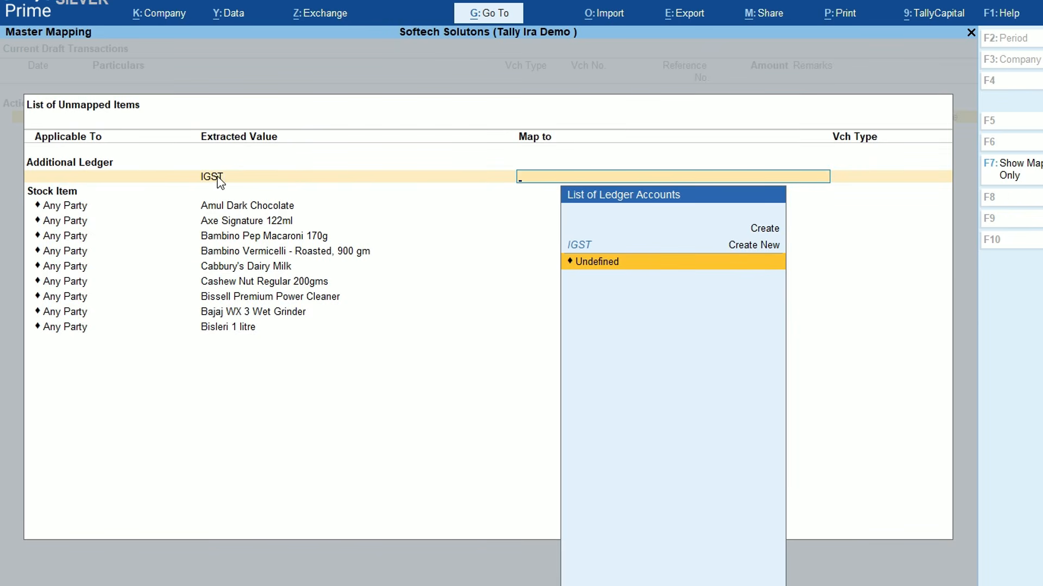
Leave master mapping, reopen the Venkateshwara Traders draft, and start creating Amul Dark Chocolate
key("Escape")
key("Escape")
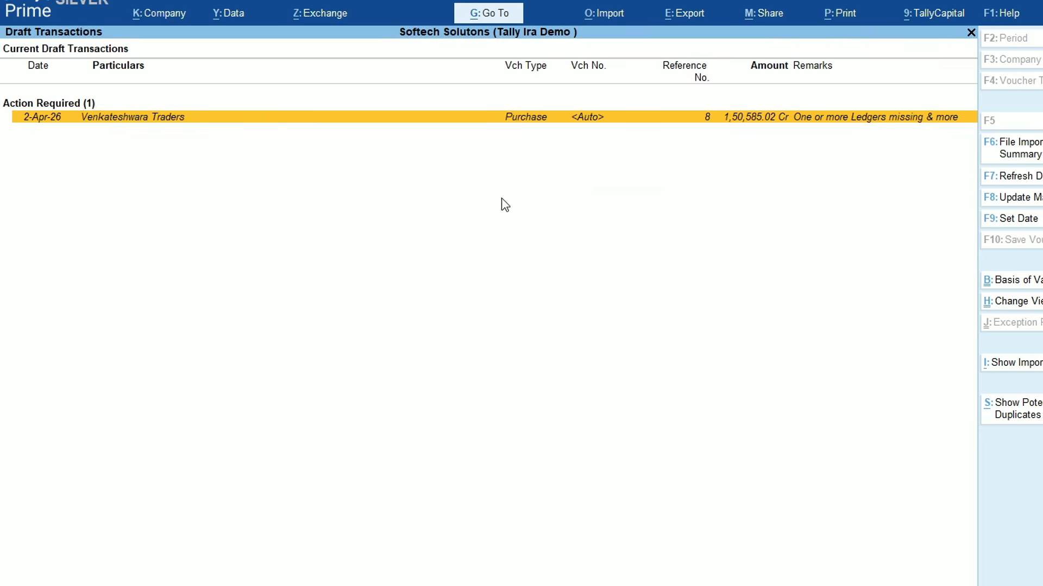
key("Return")
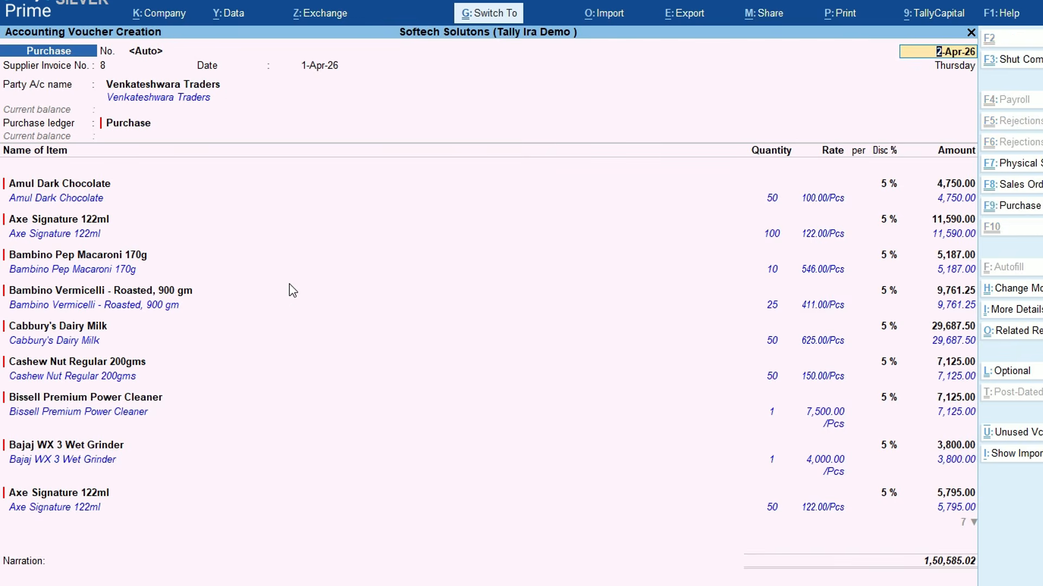
key("ctrl+Return")
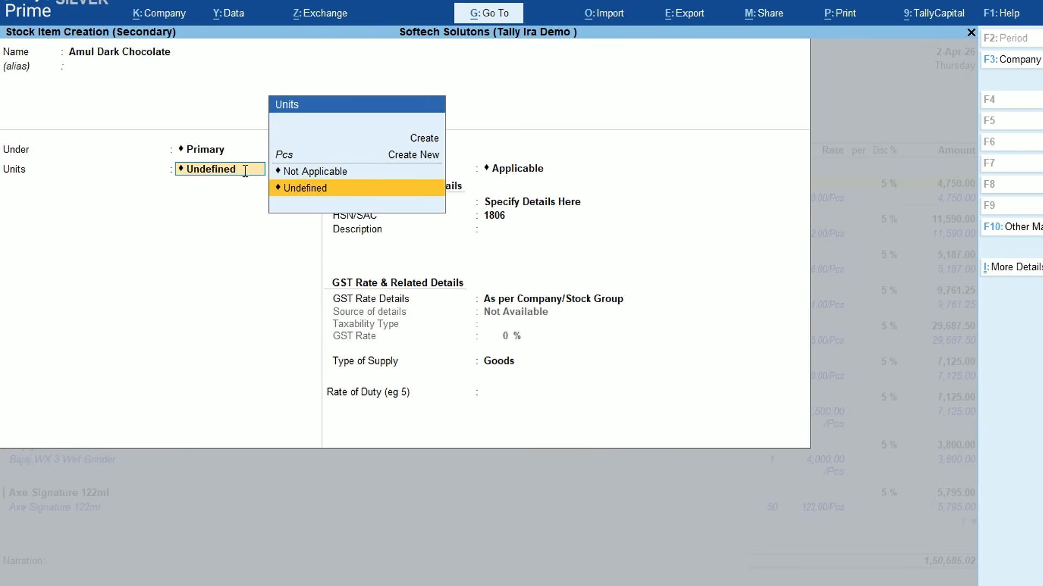
Create the Pcs unit and save Amul Dark Chocolate as a stock item on its line
key("Up")
key("Up")
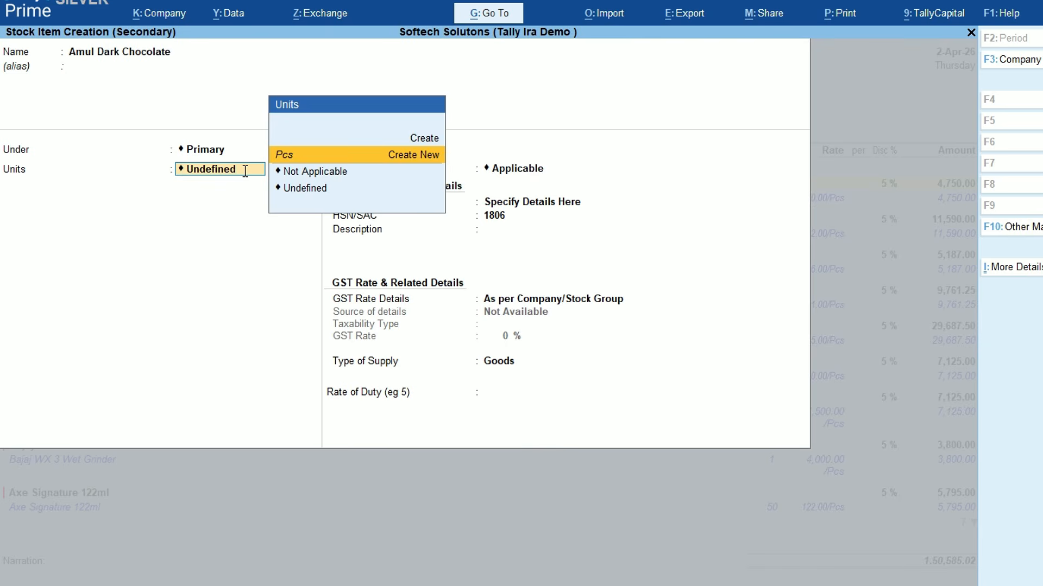
key("Return")
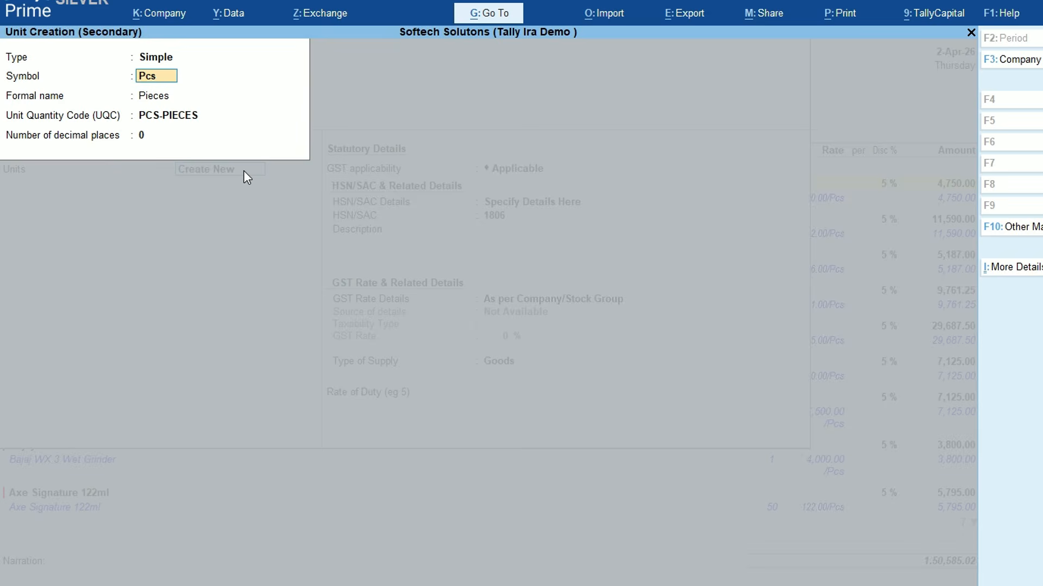
key("ctrl+a")
key("ctrl+a")
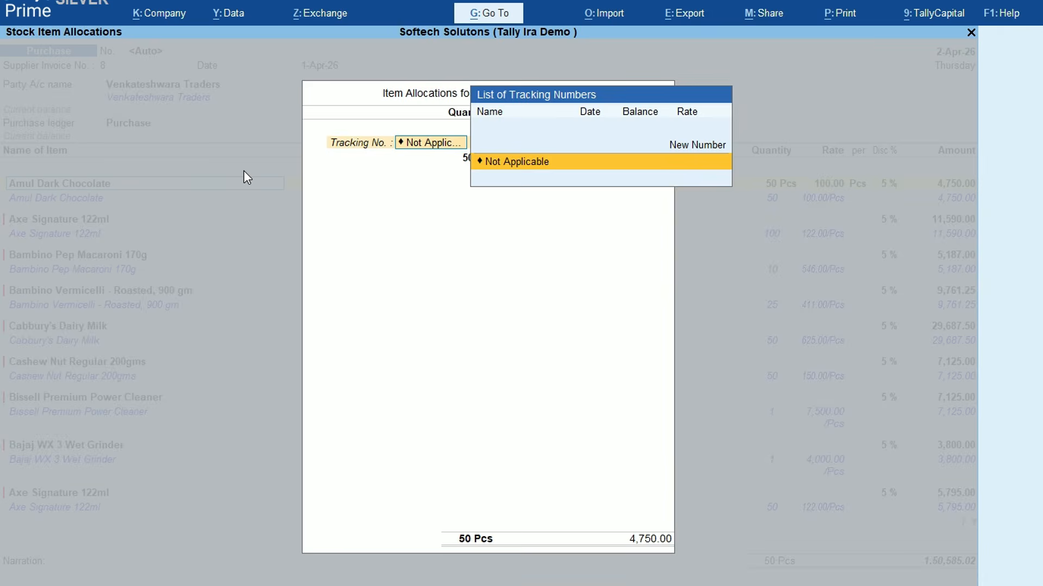
key("ctrl+a")
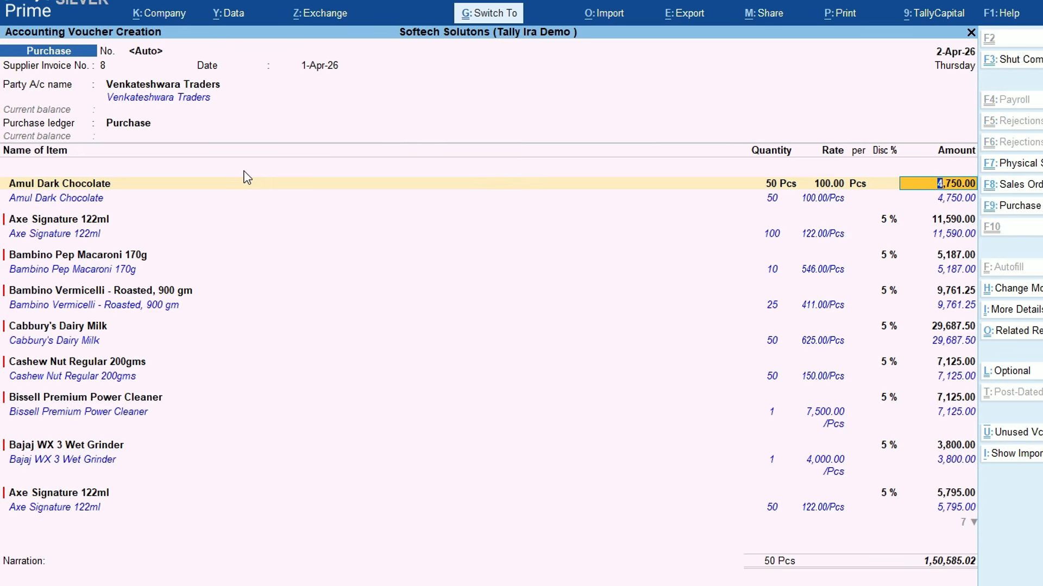
Create Axe Signature 122ml, Bambino Pep Macaroni 170g and Bambino Vermicelli - Roasted, 900 gm in Pcs
key("ctrl+a")
key("Down")
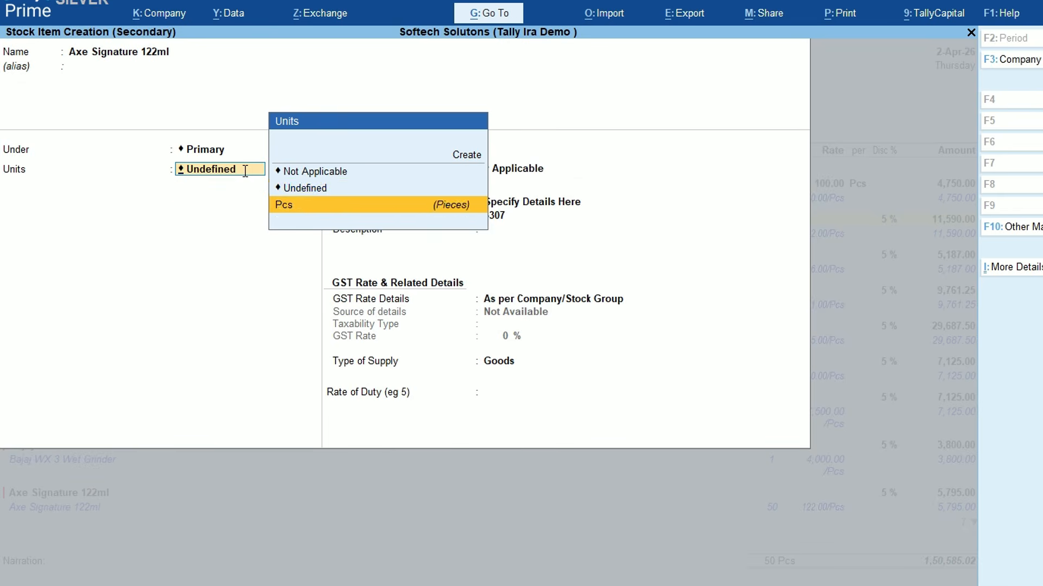
key("Return")
key("ctrl+a")
key("Return")
key("ctrl+a")
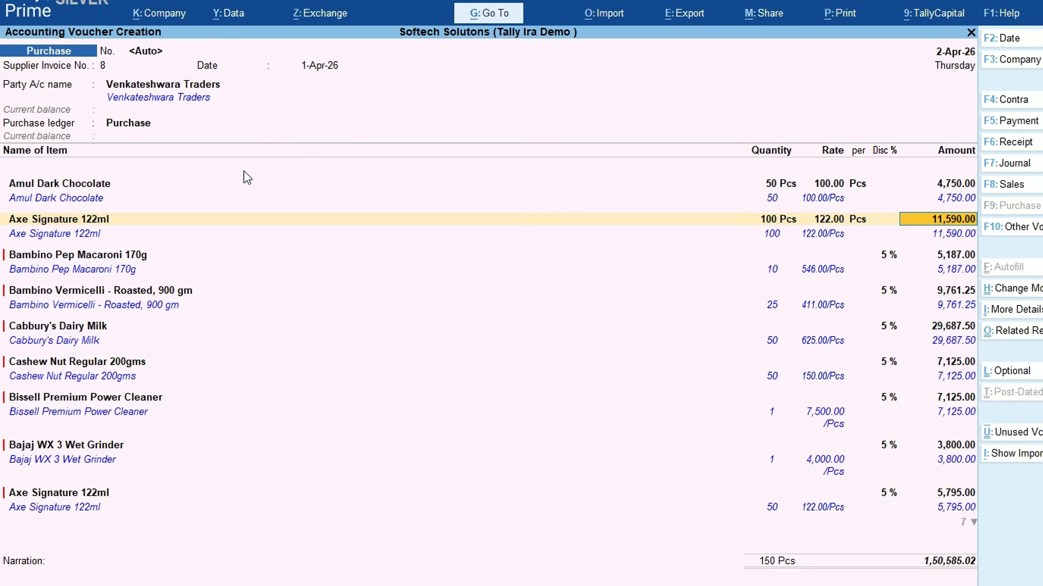
key("Return")
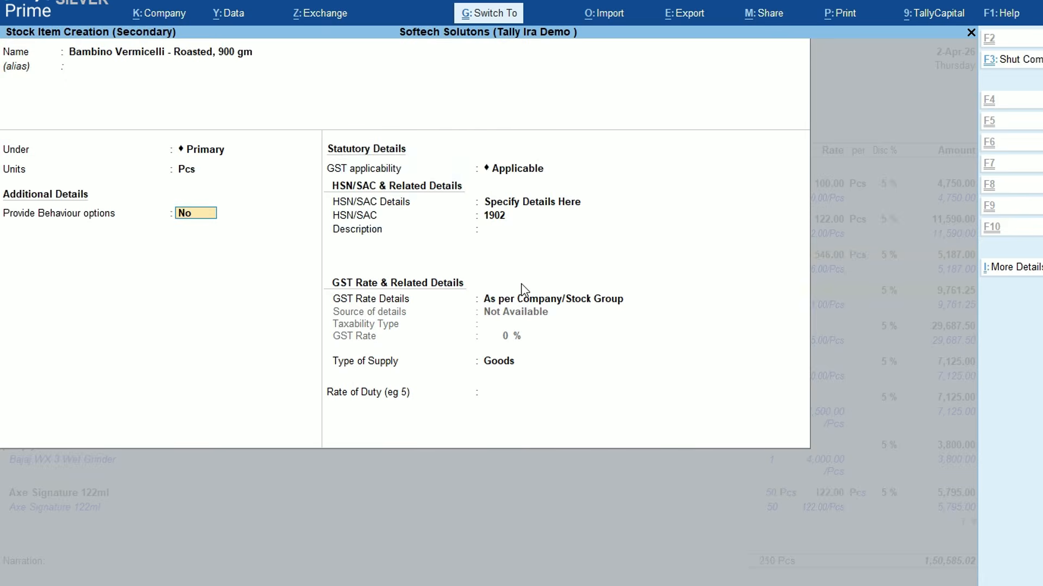
key("ctrl+a")
key("Return")
key("ctrl+a")
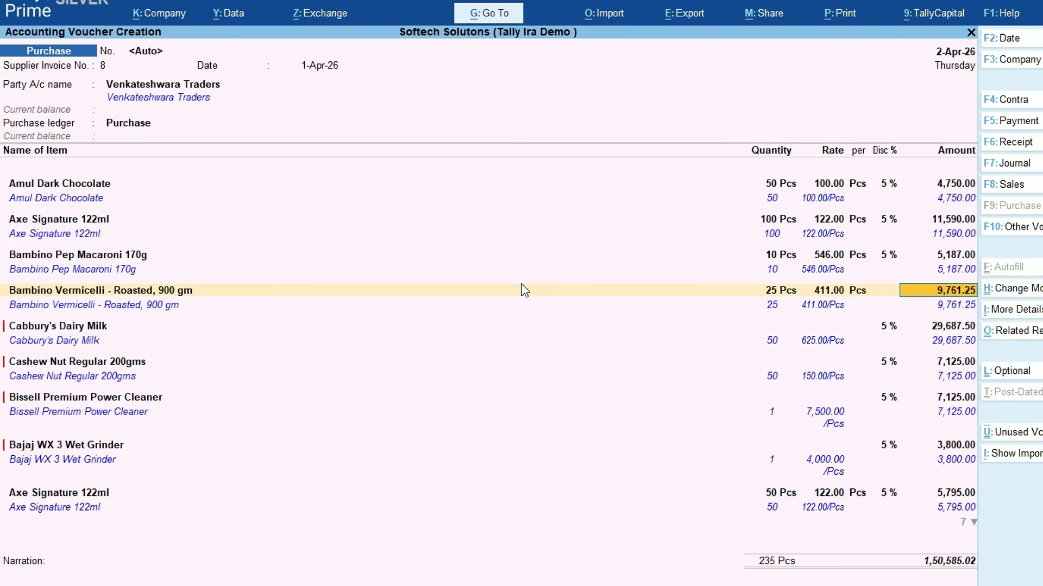
Create Cabbury's Dairy Milk and Cashew Nut Regular 200gms stock items in Pcs, accepting their allocations
key("Return")
key("Return")
key("Return")
key("Down")
key("Return")
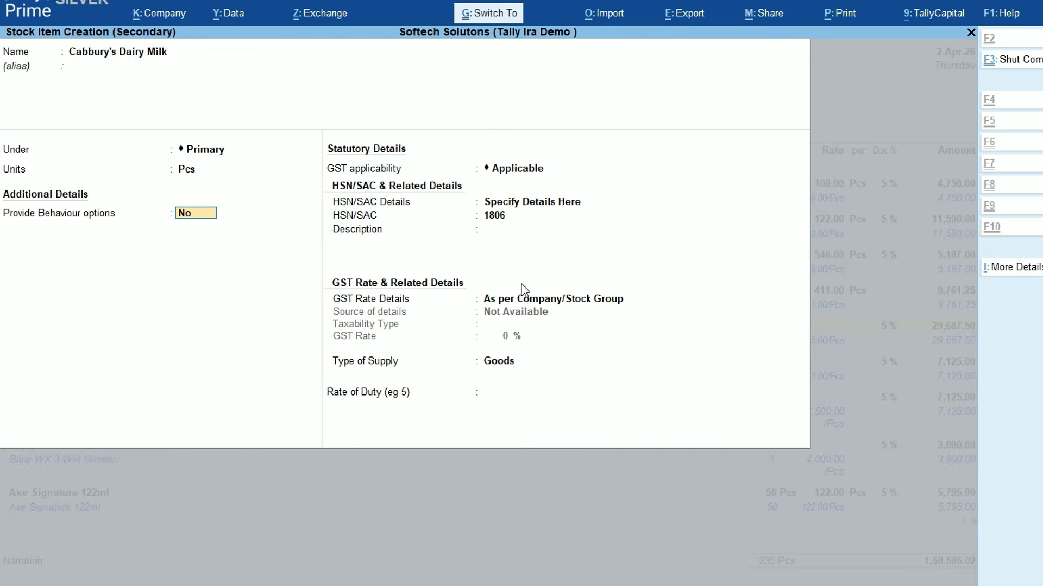
key("ctrl+a")
key("ctrl+a")
key("Return")
key("Return")
key("Return")
key("Return")
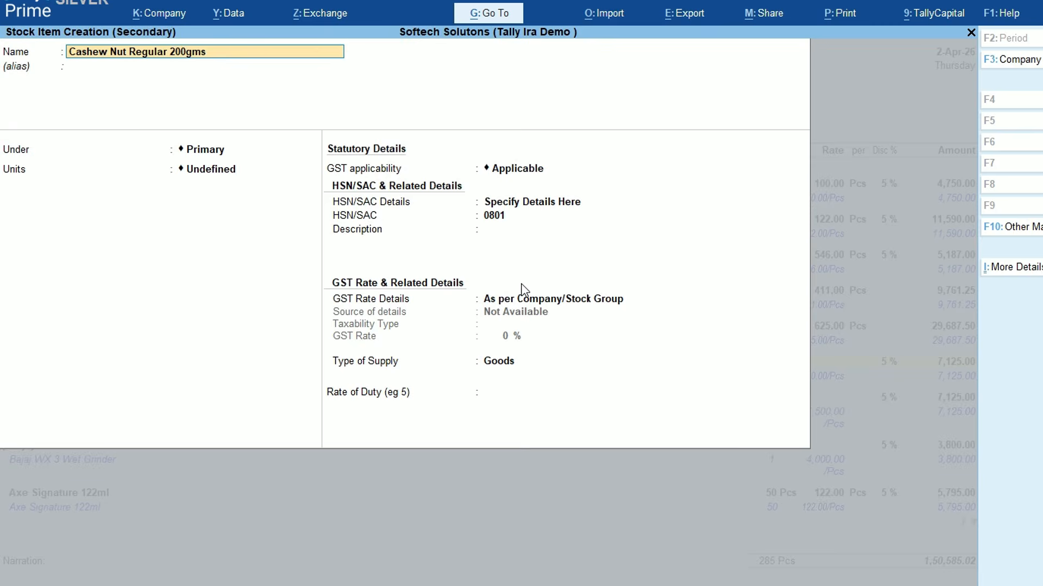
key("Return")
key("Return")
key("Return")
key("Down")
key("Return")
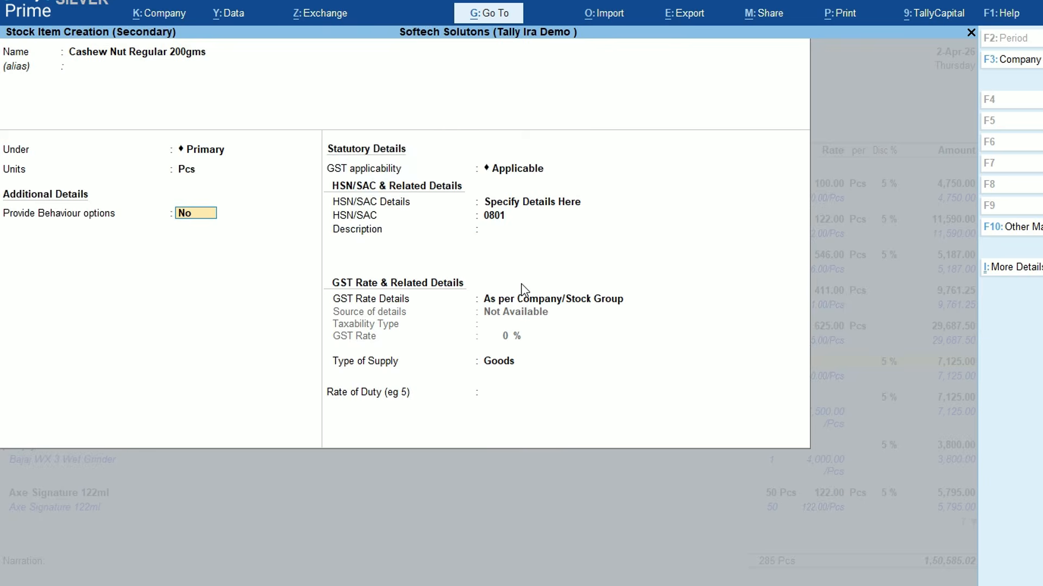
key("ctrl+a")
key("Return")
key("Return")
key("Return")
key("Return")
key("Return")
key("Return")
key("Return")
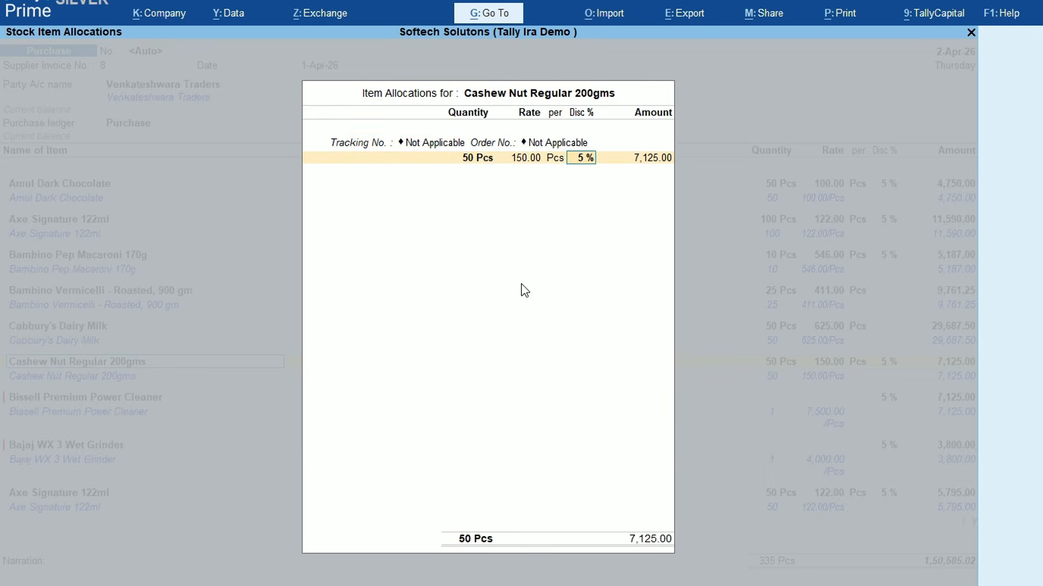
Create Bissell Premium Power Cleaner and Bajaj WX 3 Wet Grinder stock items in Pcs
key("Return")
key("Return")
key("Return")
key("Return")
key("Return")
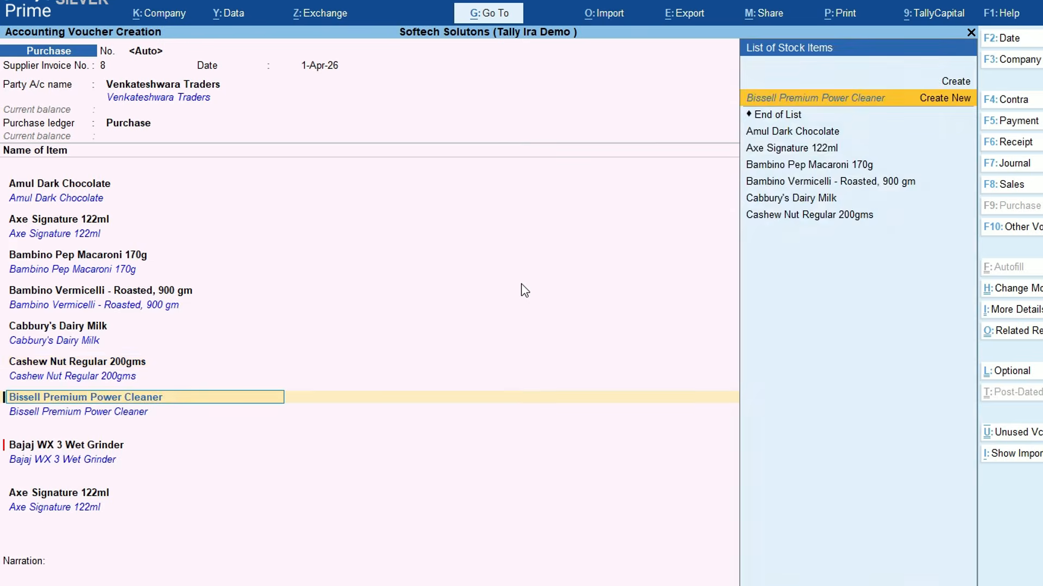
key("Down")
key("Return")
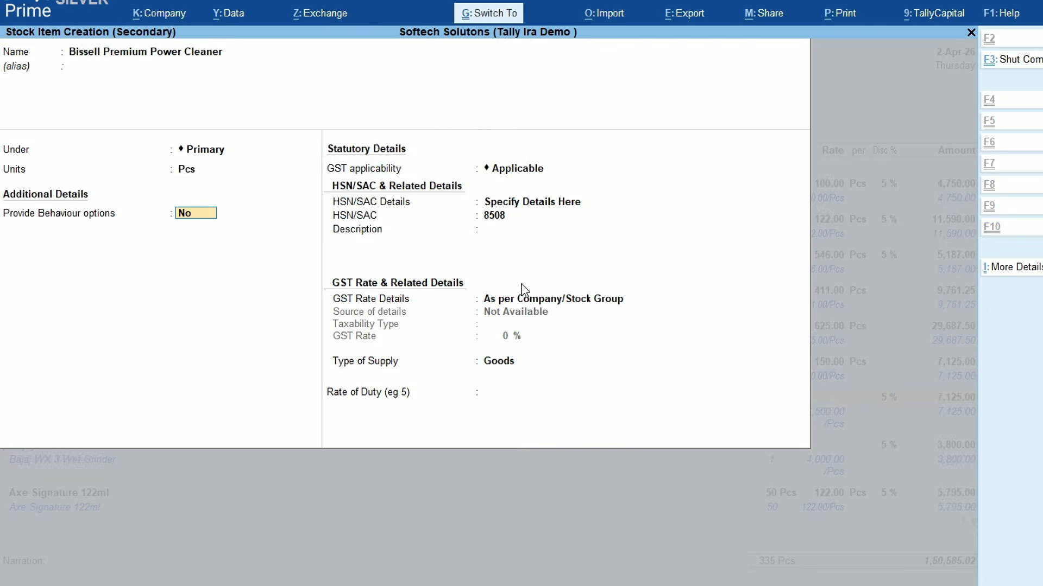
key("ctrl+a")
key("Return")
key("Return")
key("Return")
key("Return")
key("Return")
key("Return")
key("Return")
key("Return")
key("Return")
key("Return")
key("Return")
key("Return")
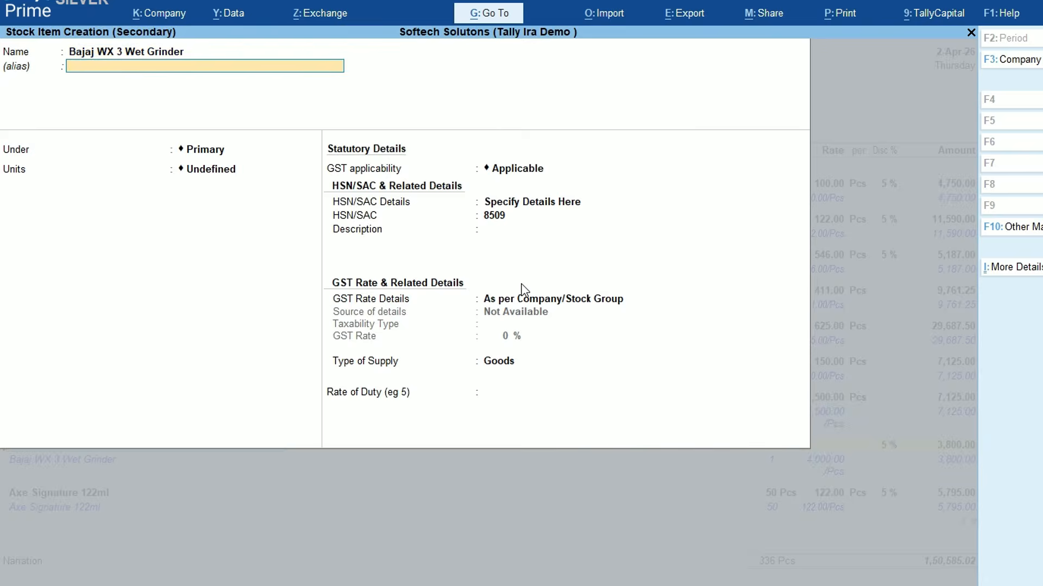
key("Down")
key("Return")
key("ctrl+a")
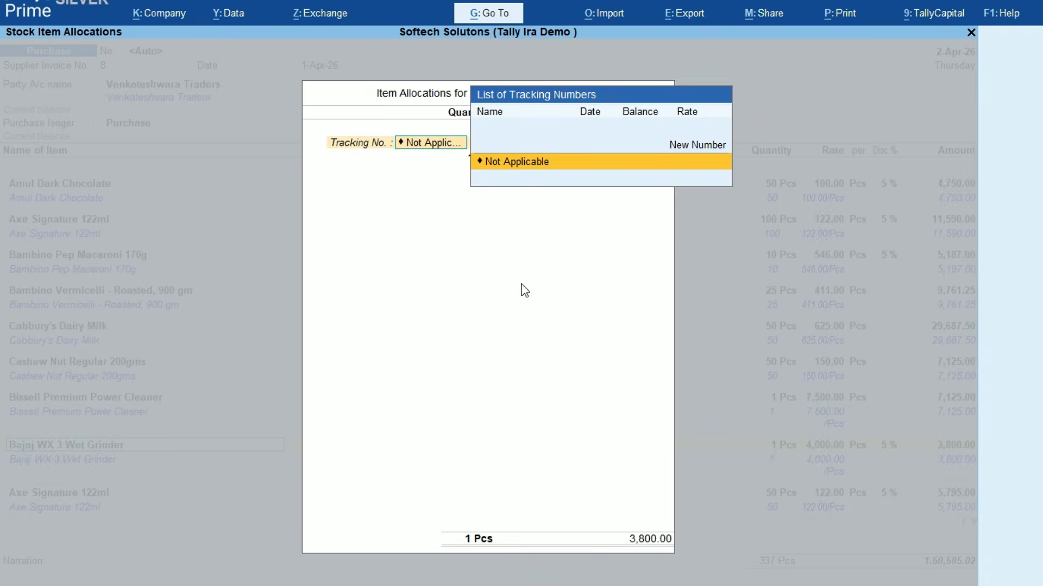
key("Return")
key("Return")
key("Return")
key("Return")
key("Return")
Finish the Axe Signature allocation, add Bisleri 1 litre in Pcs, and accept the Bissell allocation
key("Return")
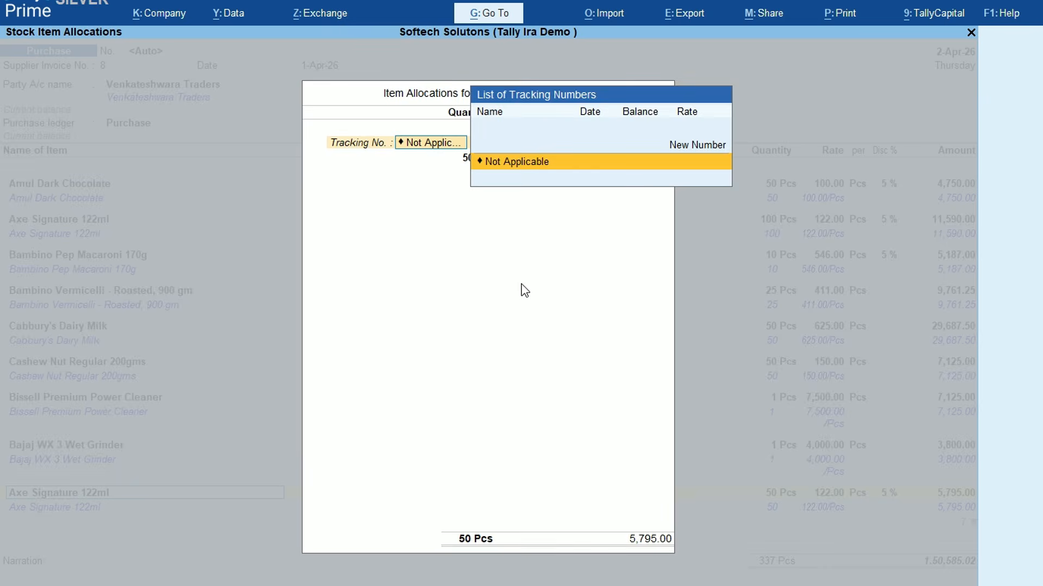
key("Return")
key("Return")
key("Return")
key("Return")
key("Return")
key("Return")
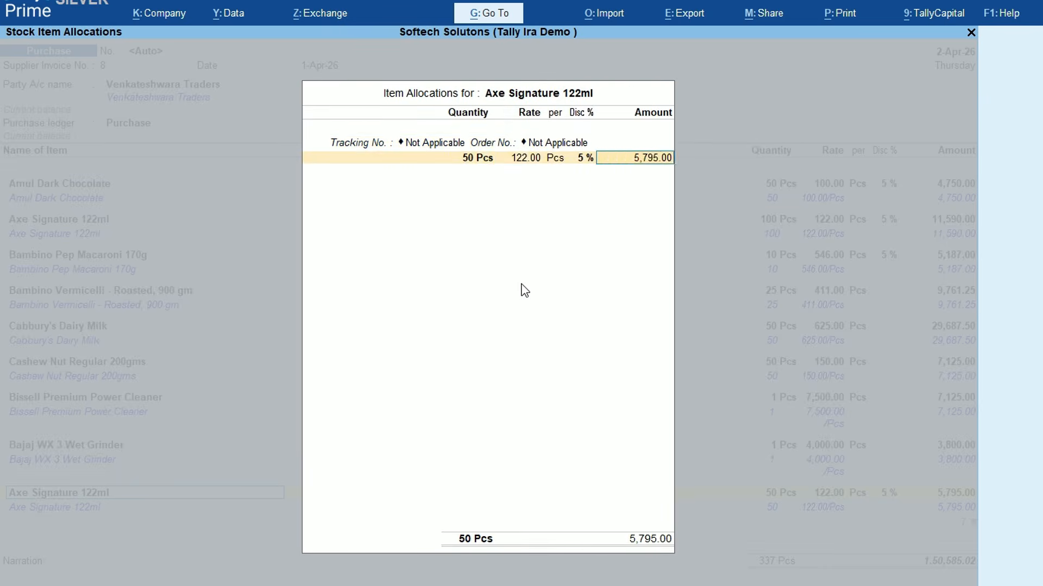
key("Return")
key("Return")
type("Bisleri 1 litre")
key("Return")
key("Return")
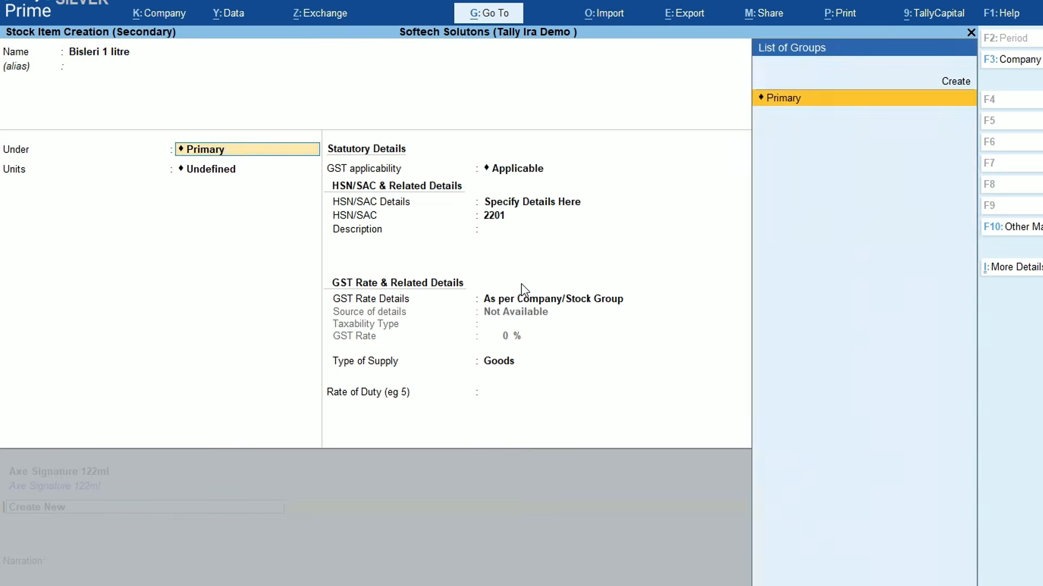
key("Return")
key("Down")
key("Return")
key("Return")
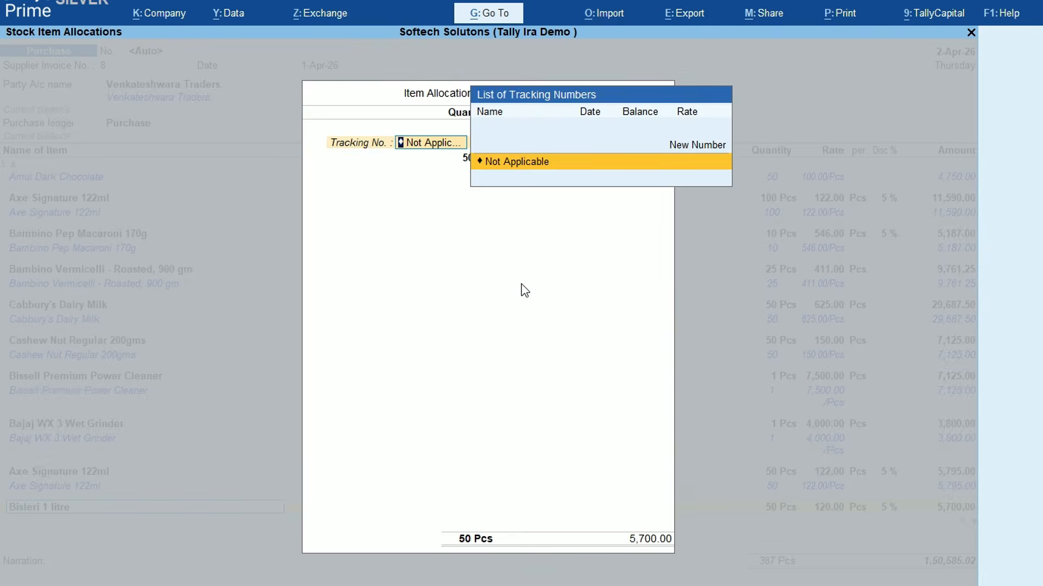
key("Return")
key("Return")
key("Return")
key("Return")
key("Return")
key("Return")
key("Return")
key("Return")
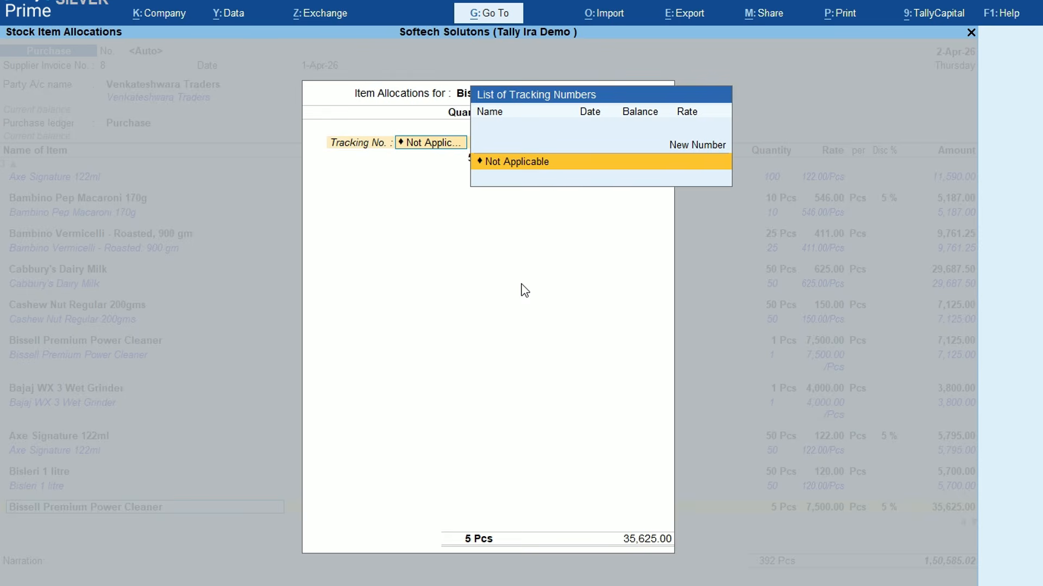
key("Return")
key("Return")
key("Return")
key("Return")
key("Return")
key("Return")
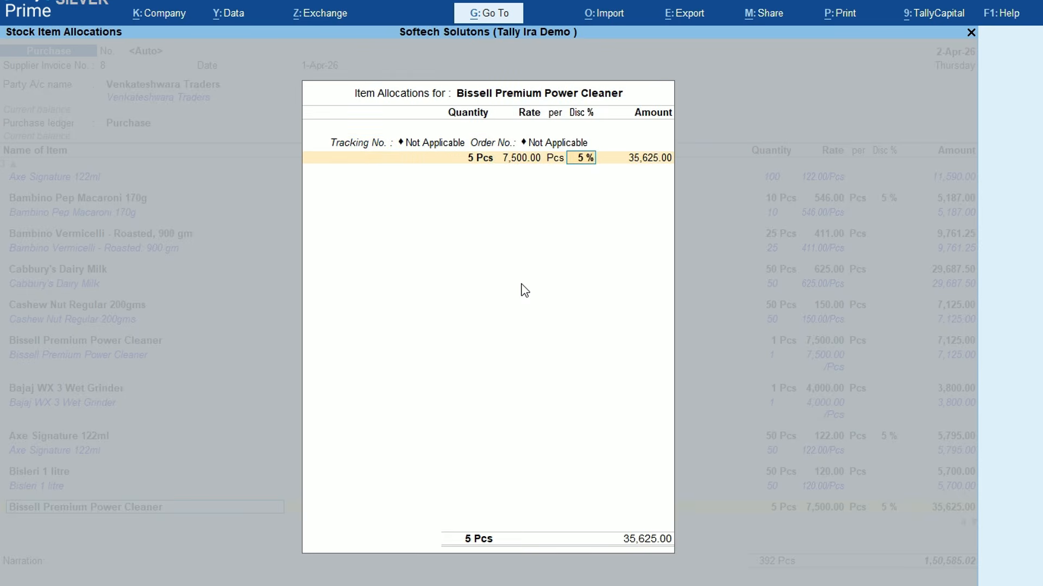
key("Return")
Add an IGST ledger line, creating it under Duties & Taxes with GST tax type IGST
key("Return")
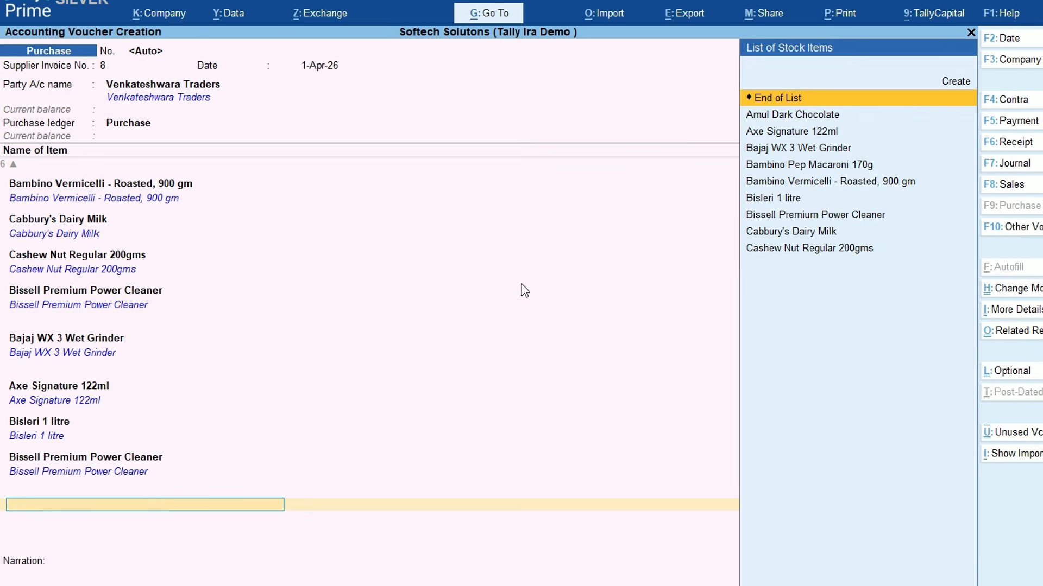
key("Return")
type("IGST")
key("Return")
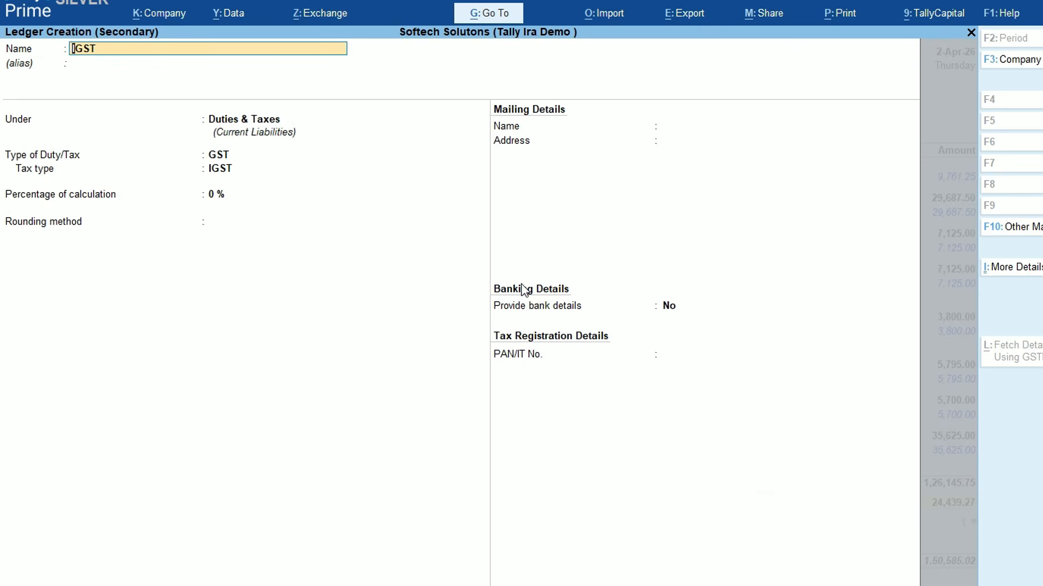
key("Return")
key("Return")
key("Return")
key("Return")
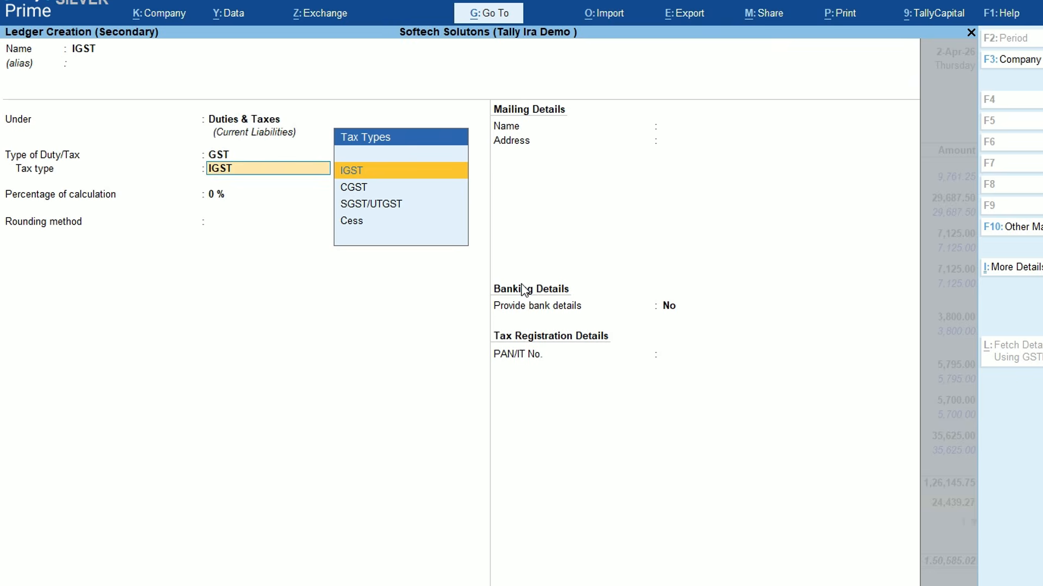
Save the IGST ledger, accept its 24,439.27 amount and bill details, and save the voucher
key("ctrl+a")
key("Return")
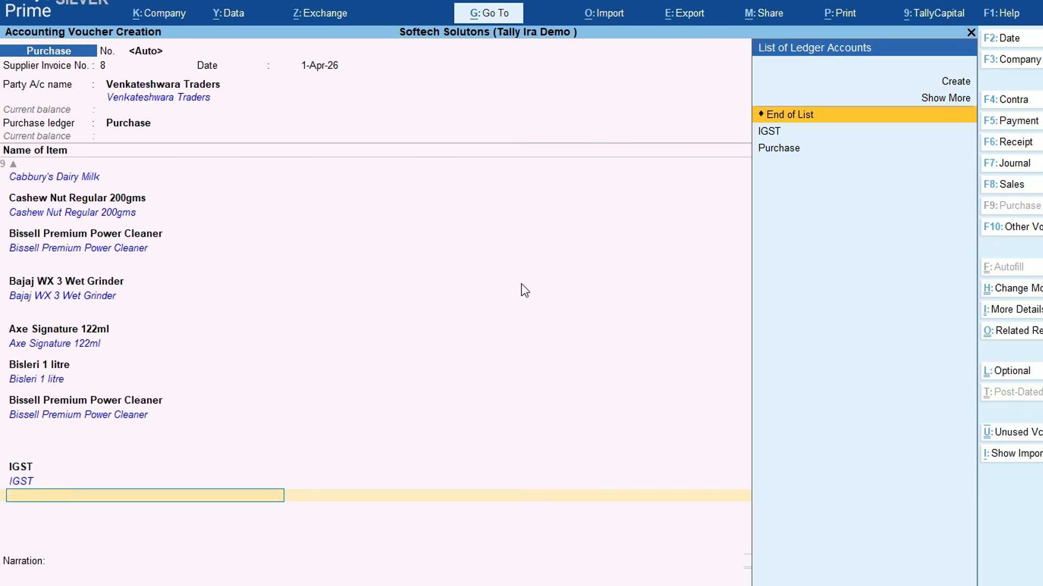
key("Return")
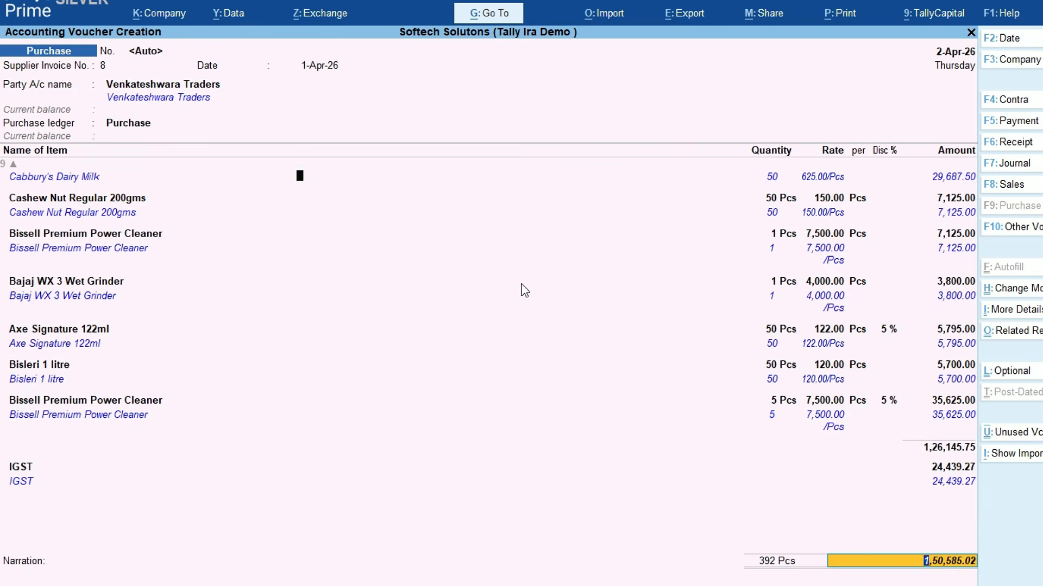
key("Return")
key("Return")
key("Return")
key("Return")
key("Return")
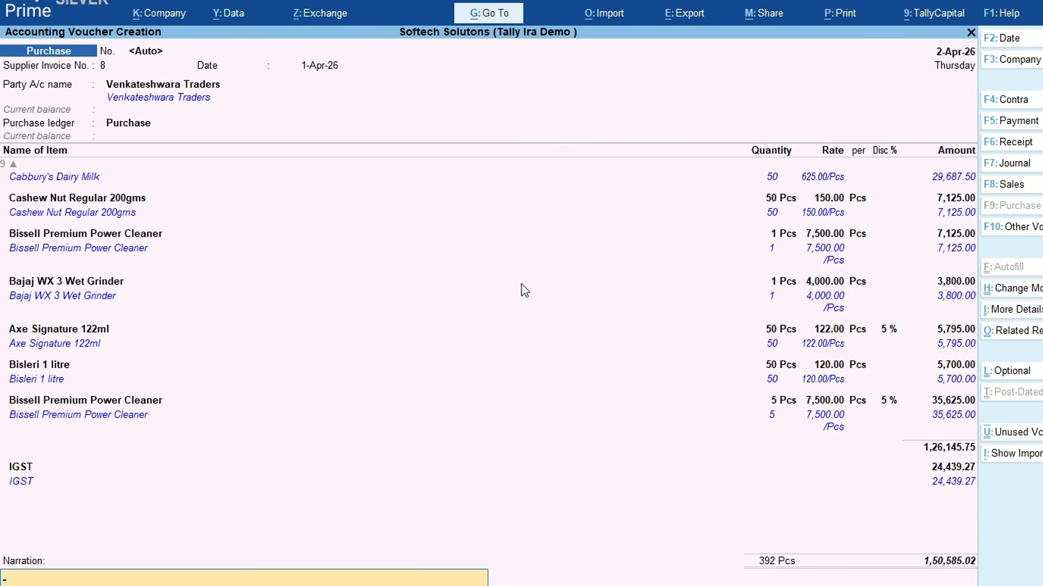
key("Return")
key("Return")
key("Return")
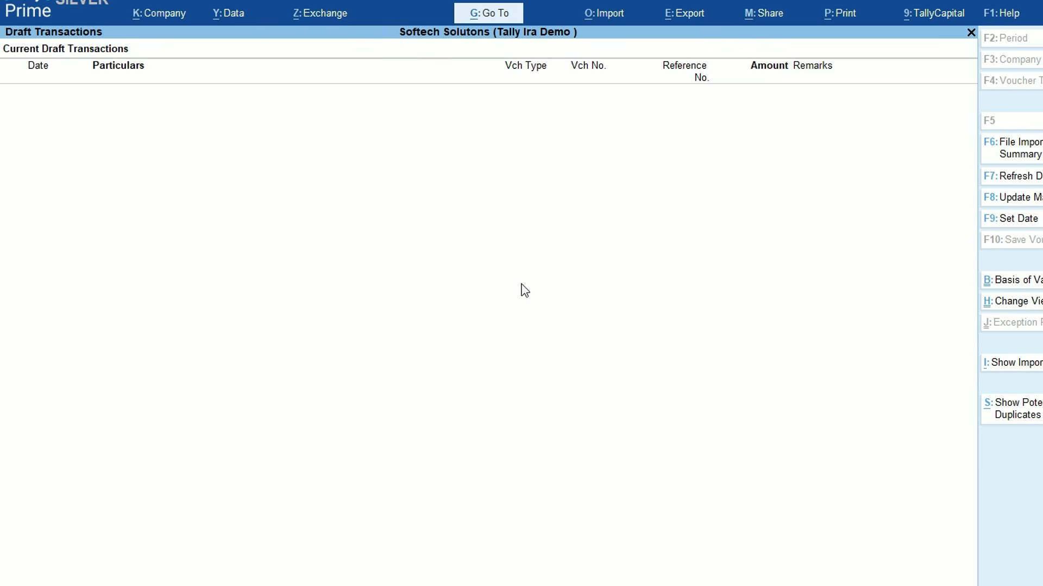
Open the Day Book for 1-Apr-26 to 2-Apr-26 and reopen the Venkateshwara Traders purchase
key("Escape")
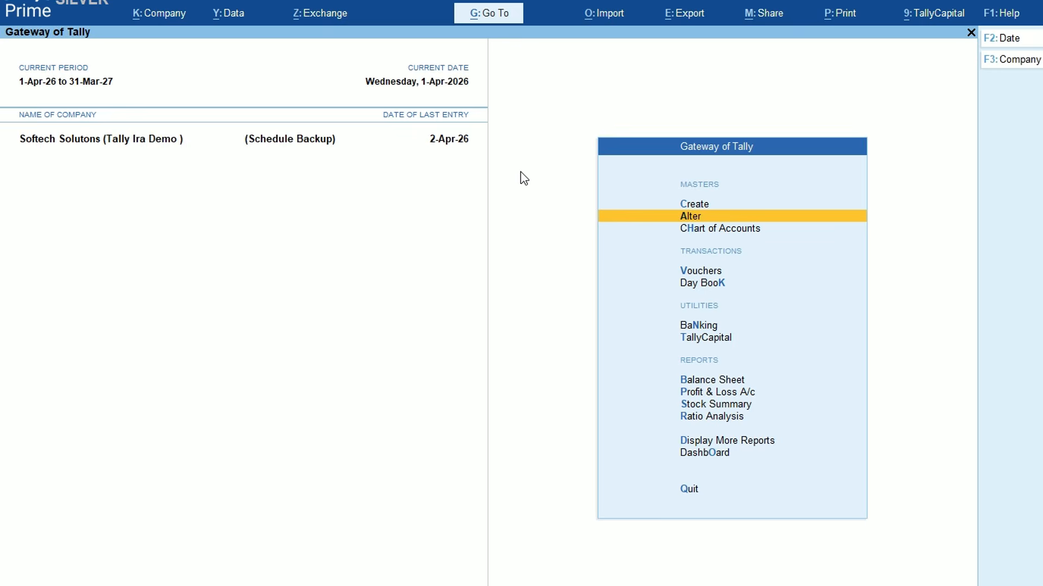
key("k")
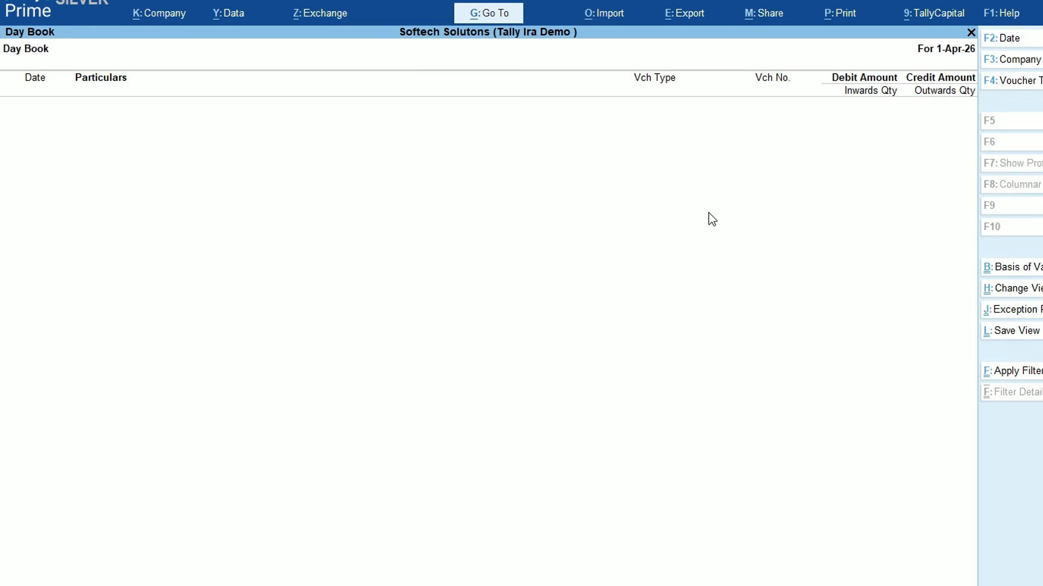
key("alt+F2")
key("Return")
key("Return")
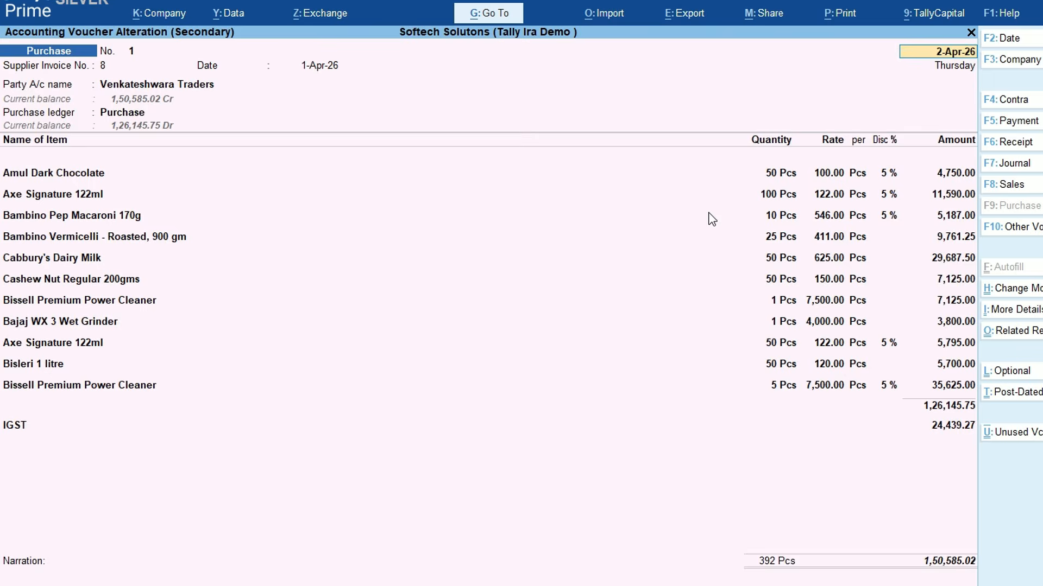
key("Escape")
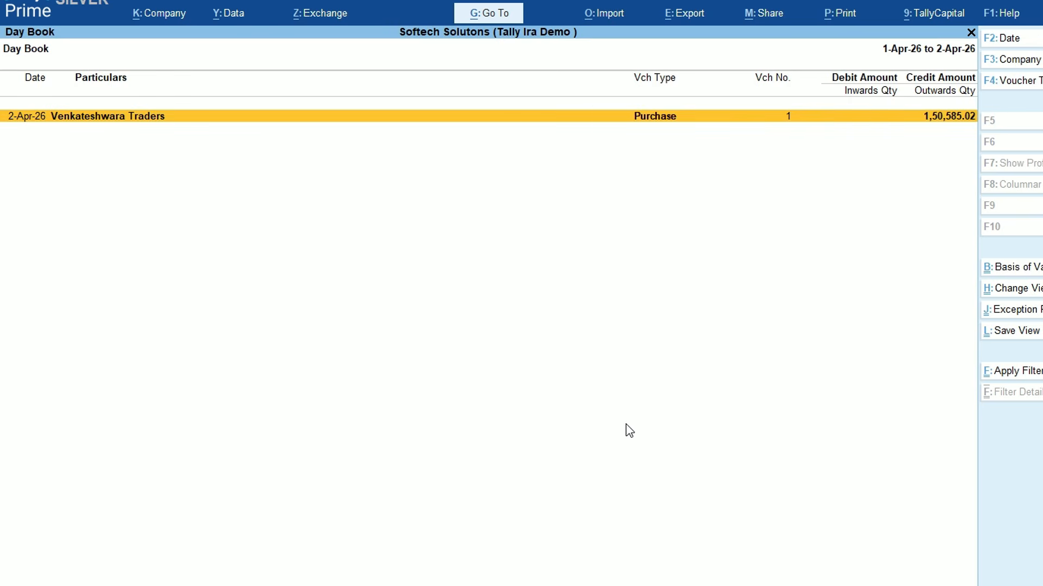
key("Return")
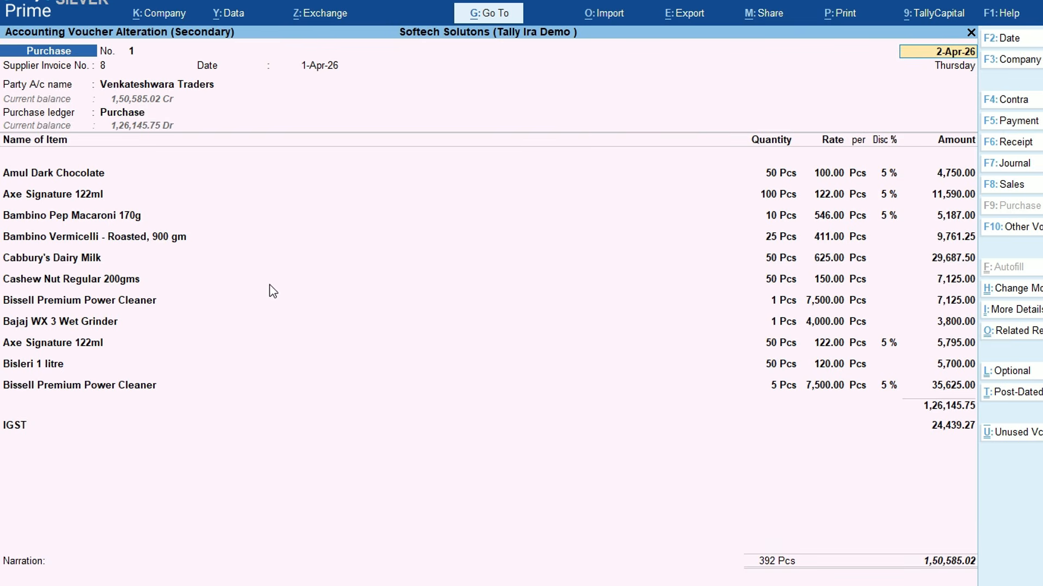
Rename the Bambino Pep Macaroni 170g stock item by appending 'New' to its name
left_click(133, 217)
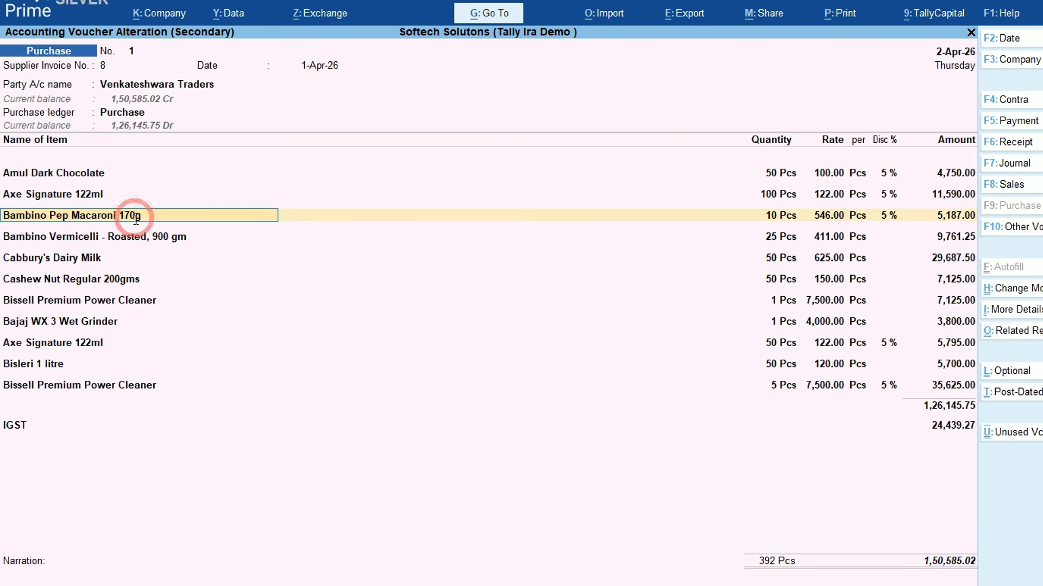
key("ctrl+Return")
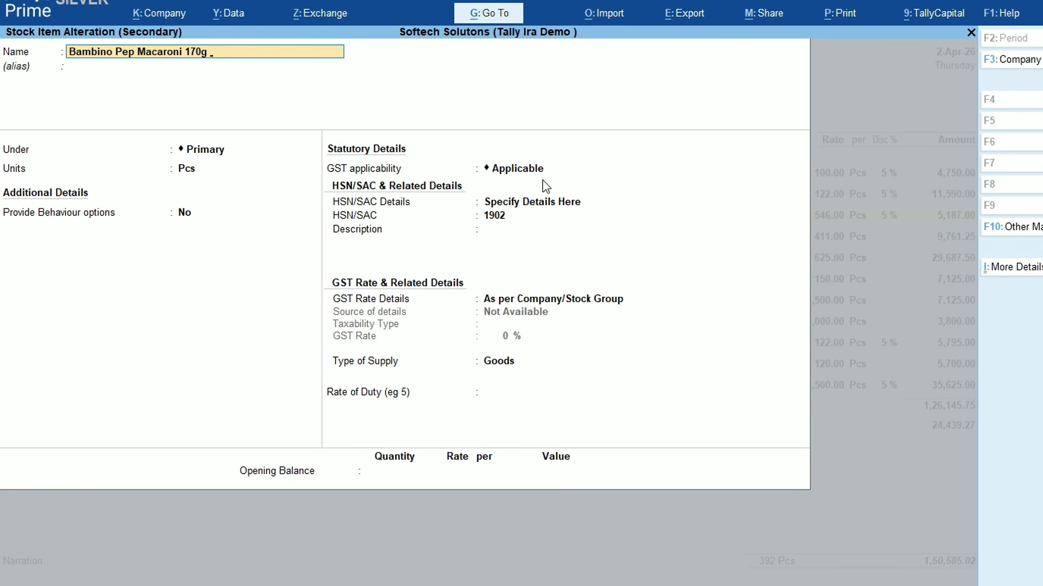
type("New")
key("Return")
key("ctrl+a")
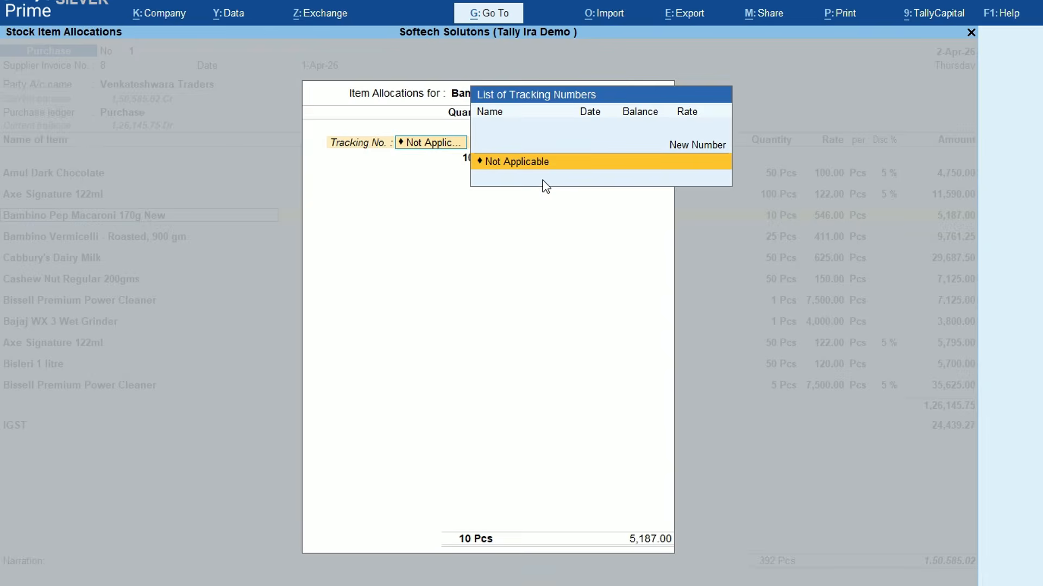
key("ctrl+a")
Append 'New' to the Bambino Vermicelli item's name, then quit to the Gateway of Tally
key("Return")
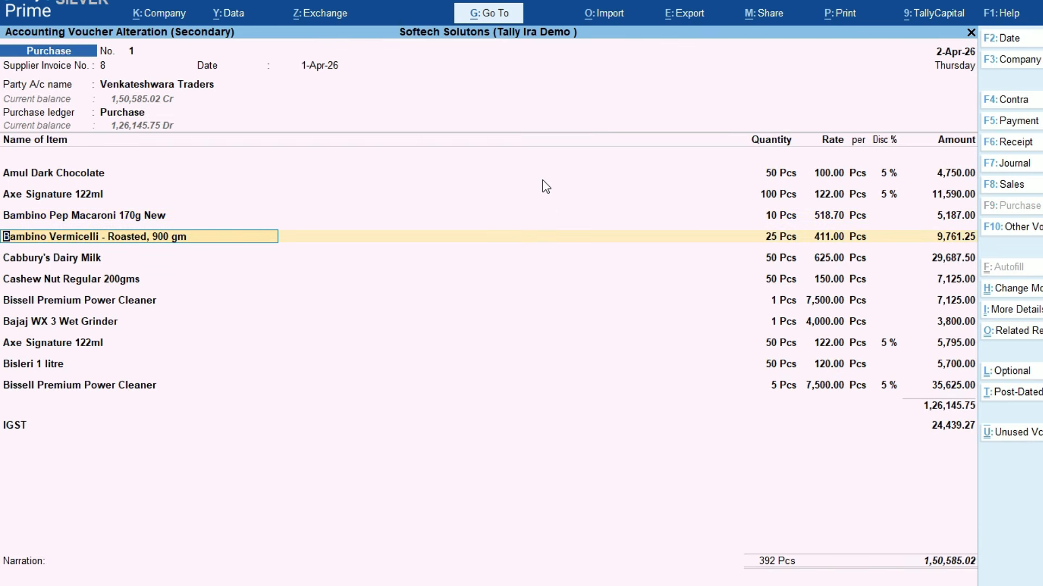
key("ctrl+Return")
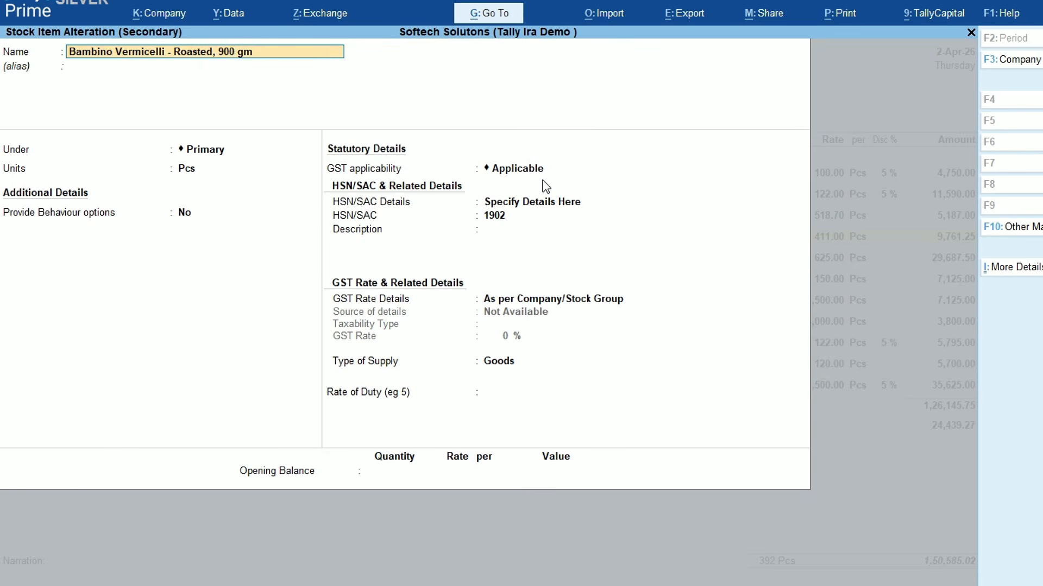
type("New")
key("Return")
key("ctrl+a")
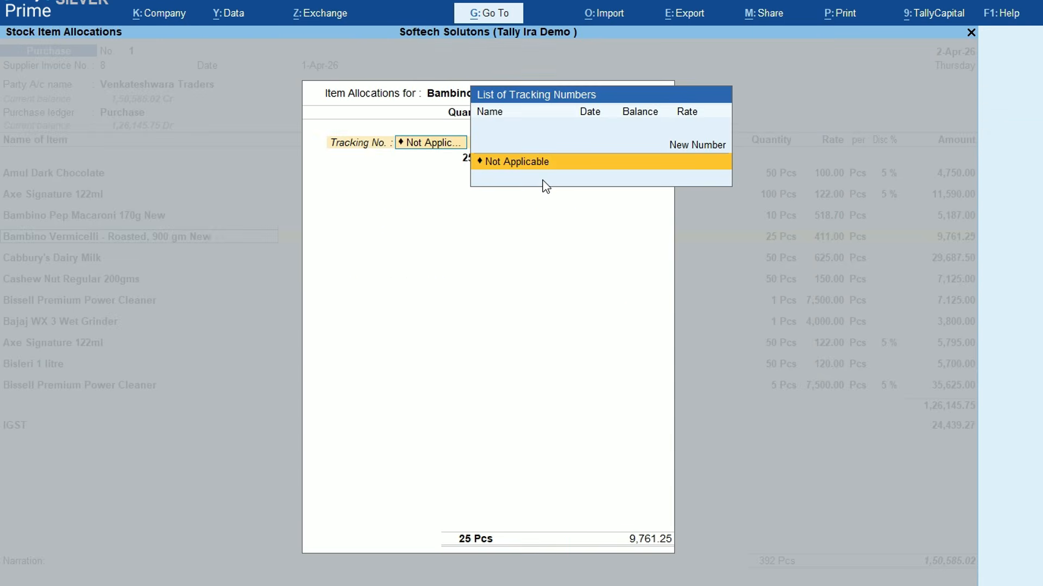
key("Escape")
key("y")
key("Escape")
key("y")
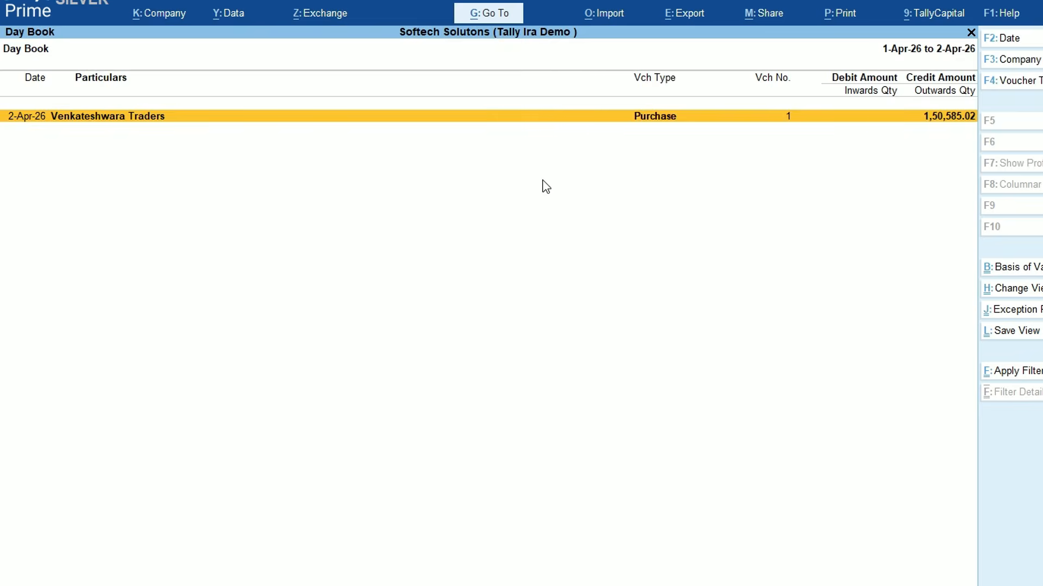
key("Escape")
key("Escape")
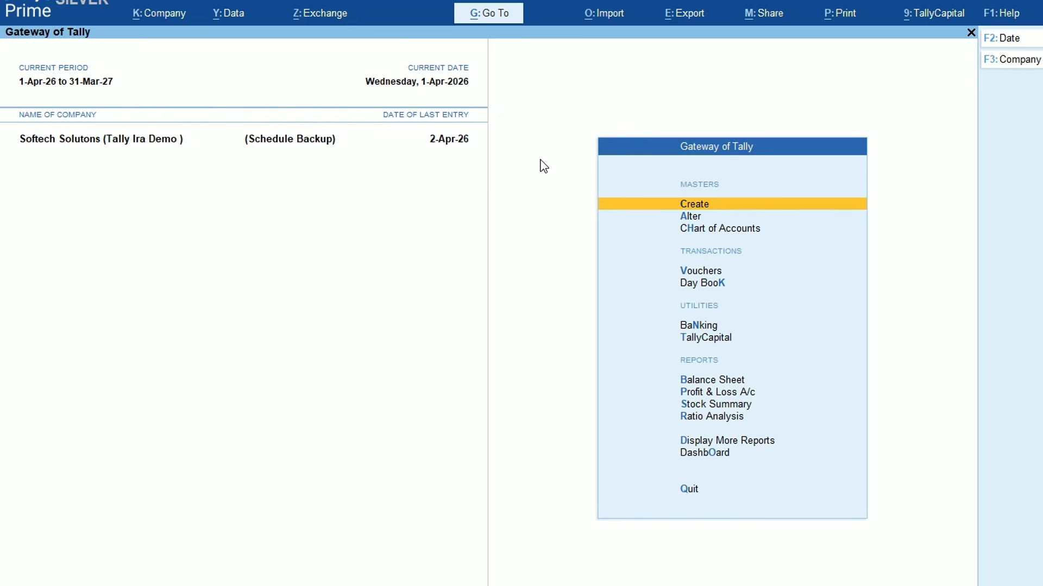
Import Sales_8.pdf as a transaction via Docs by Ira and list the draft transactions
left_click(612, 19)
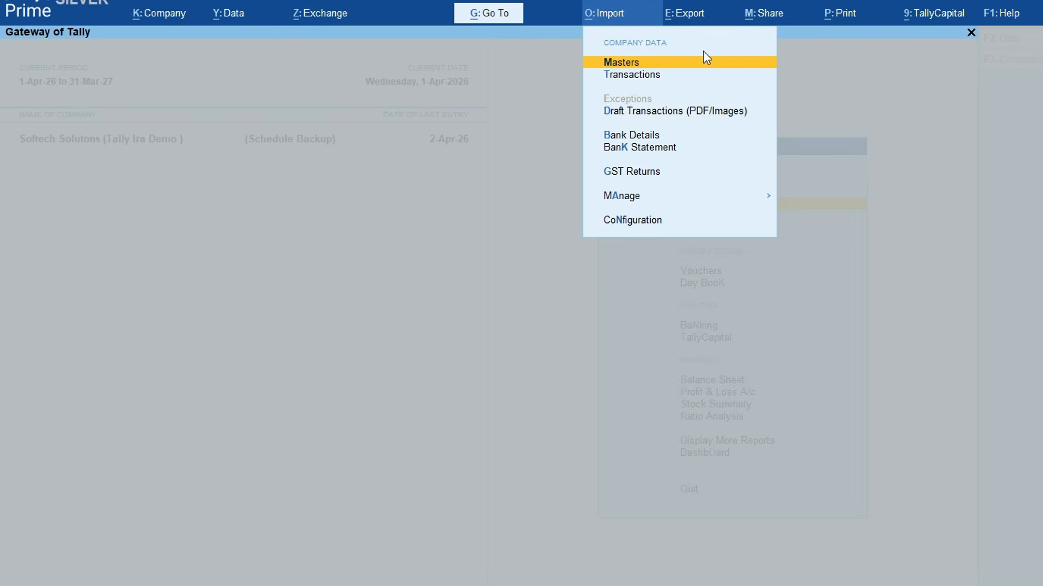
key("t")
key("Return")
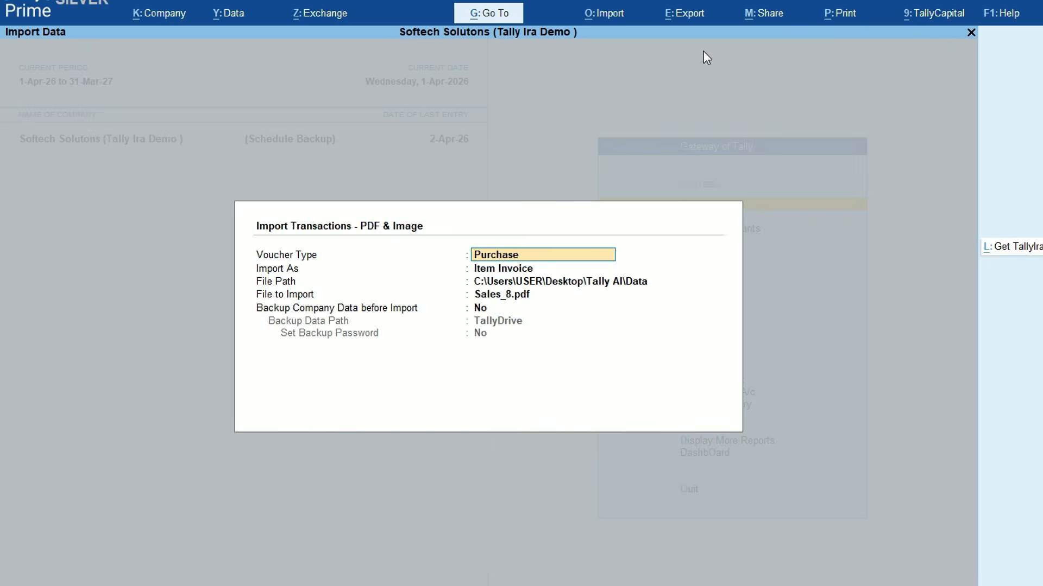
key("Return")
key("Return")
key("Return")
key("Return")
key("Return")
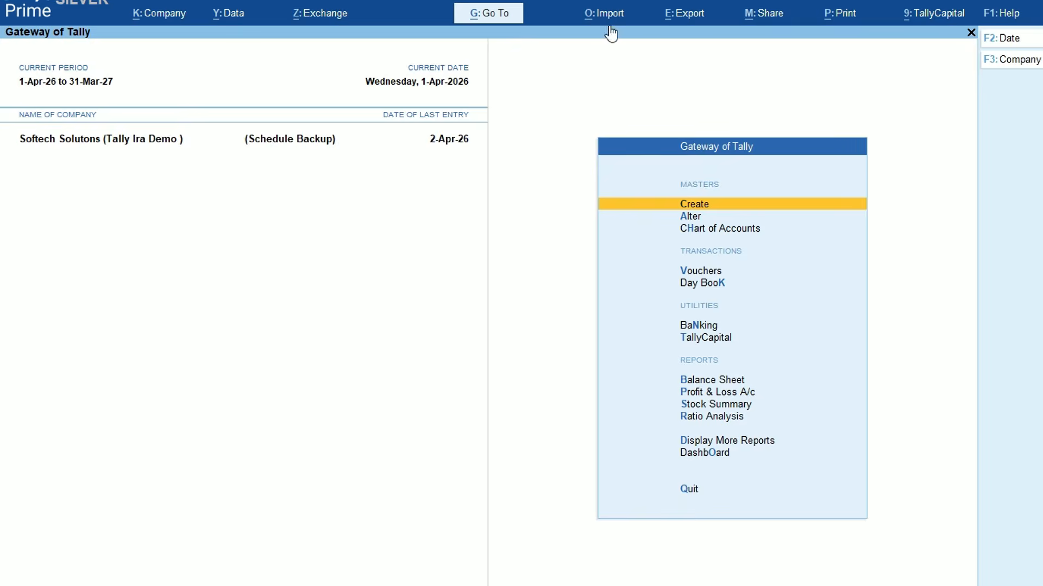
left_click(610, 19)
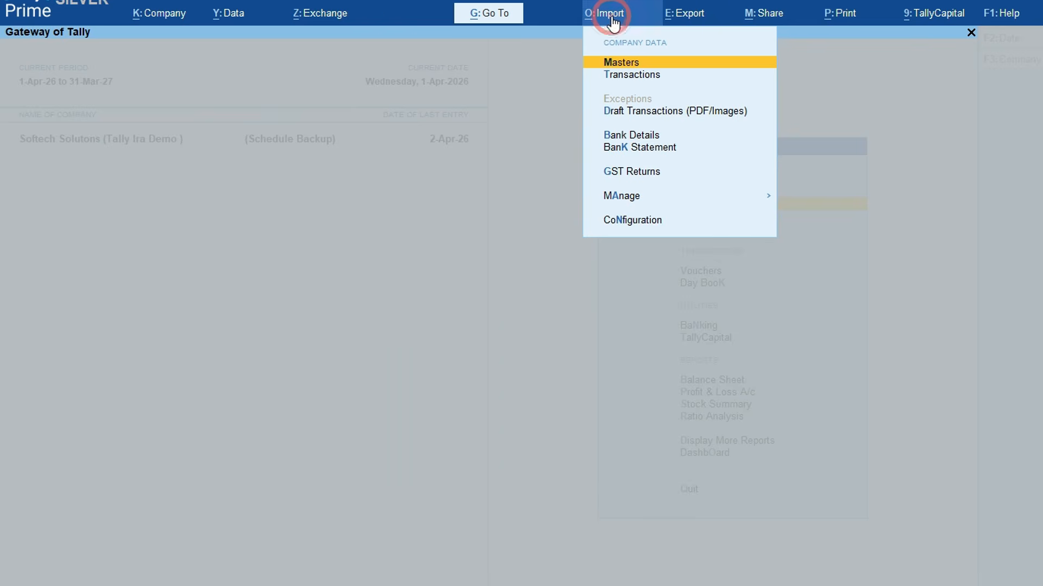
left_click(659, 111)
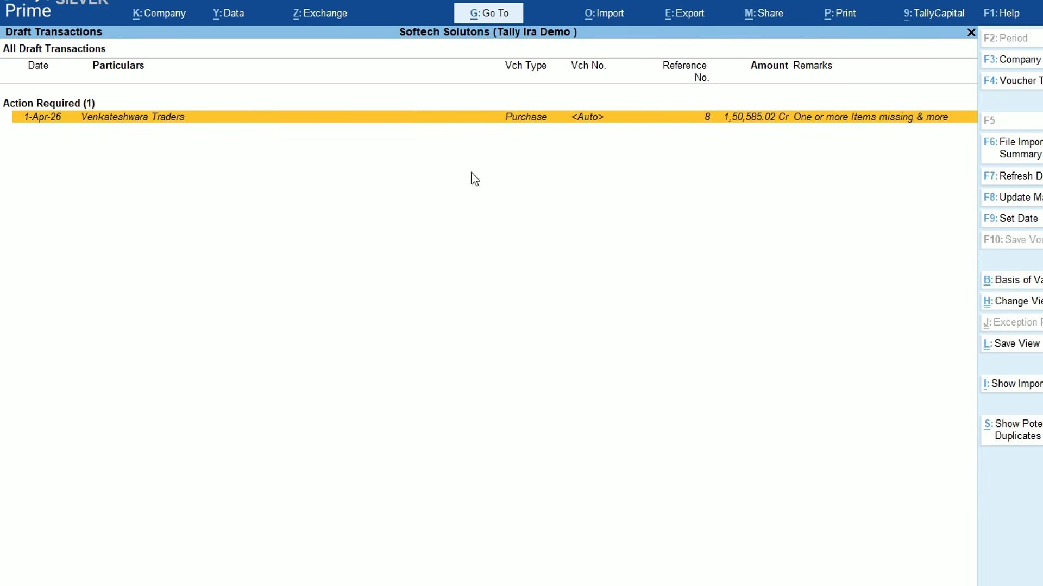
Redate the Venkateshwara Traders draft voucher to 3-Apr-26, review it, and return to the draft list
left_click(1009, 219)
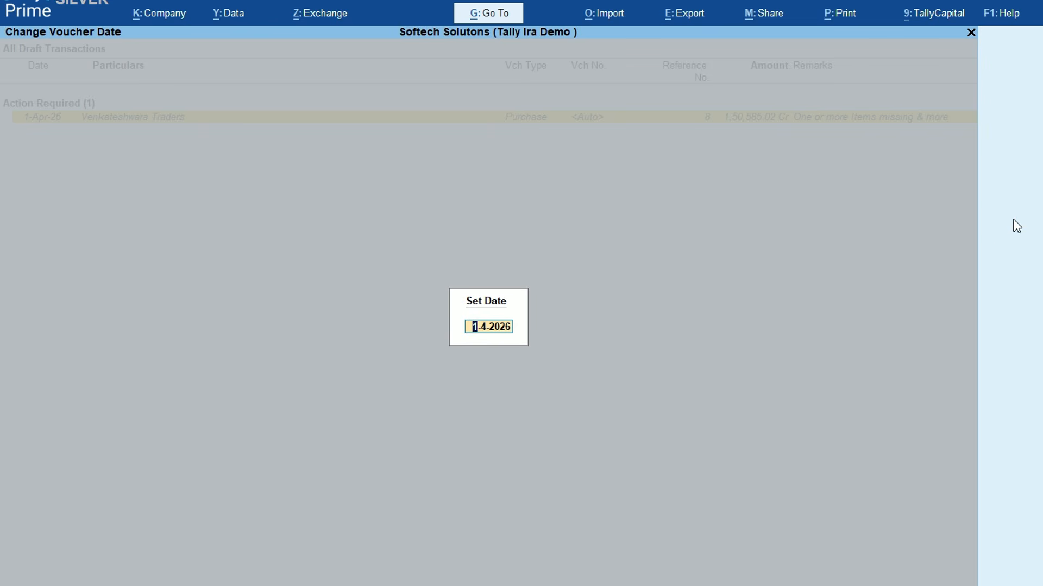
type("3-4")
key("Return")
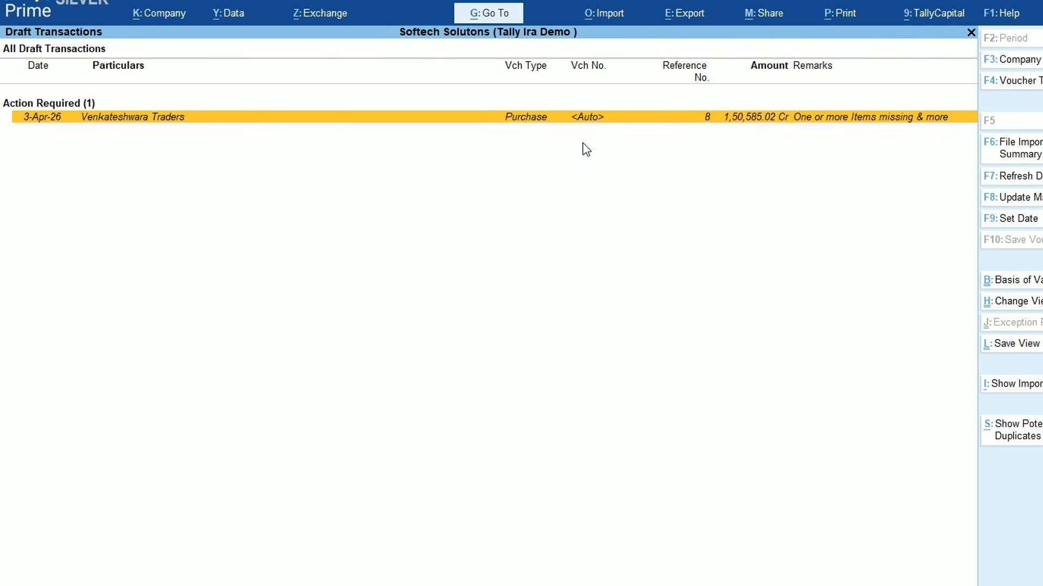
key("Return")
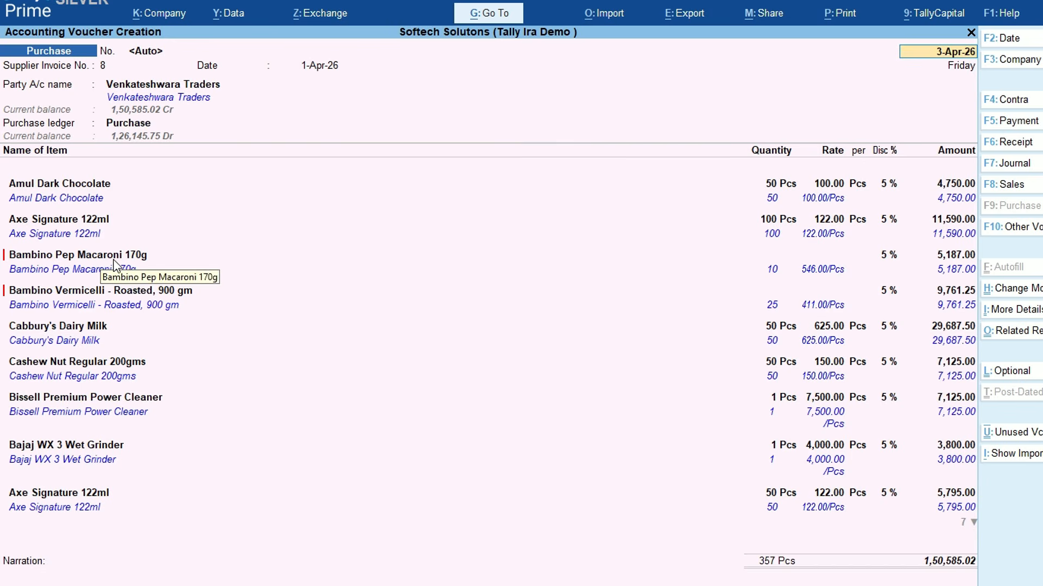
key("Escape")
key("y")
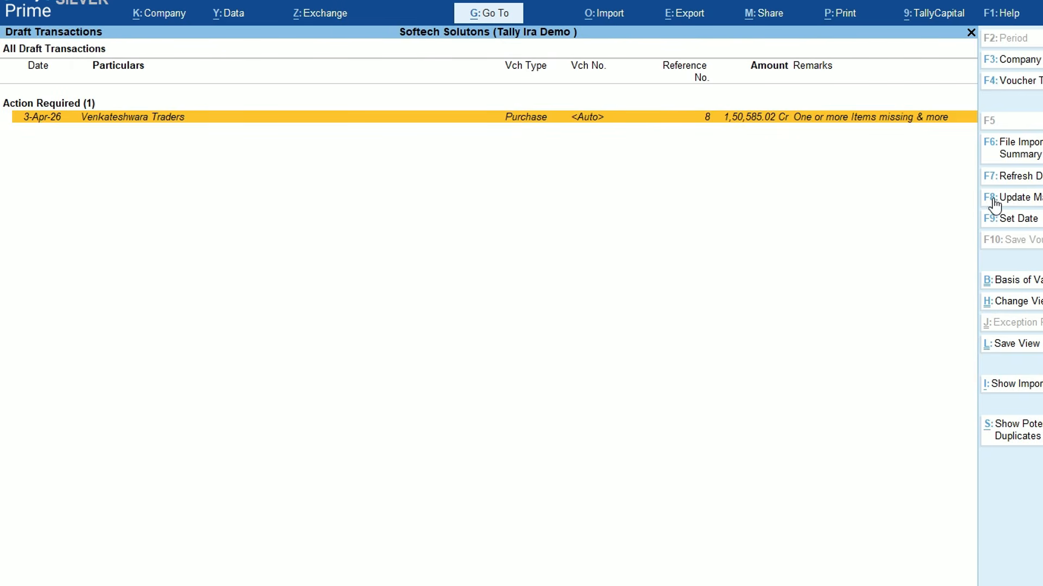
Map Bambino Pep Macaroni 170g and Bambino Vermicelli - Roasted, 900 gm to new items, then save the voucher
left_click(1006, 200)
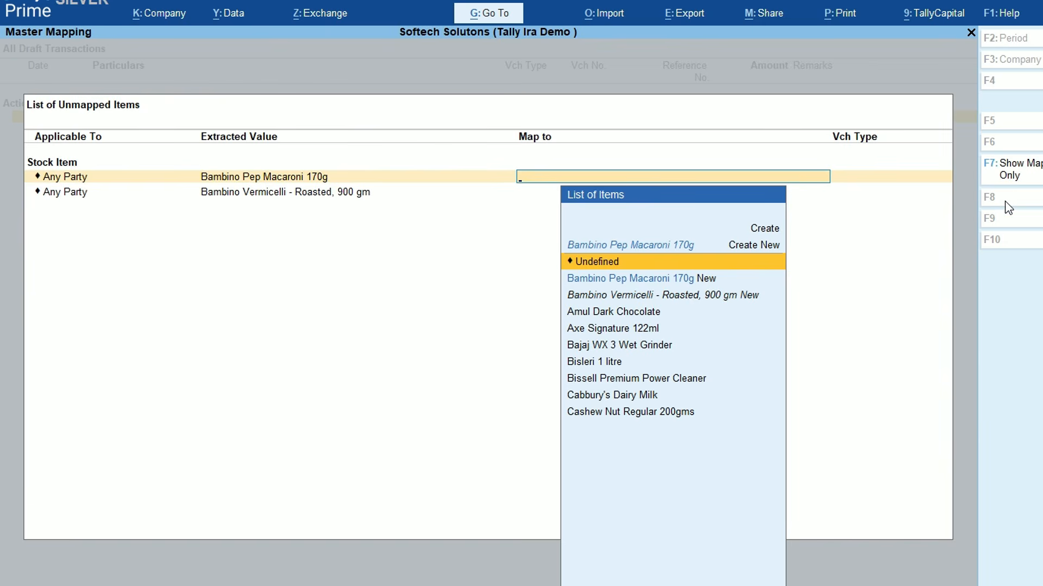
key("Down")
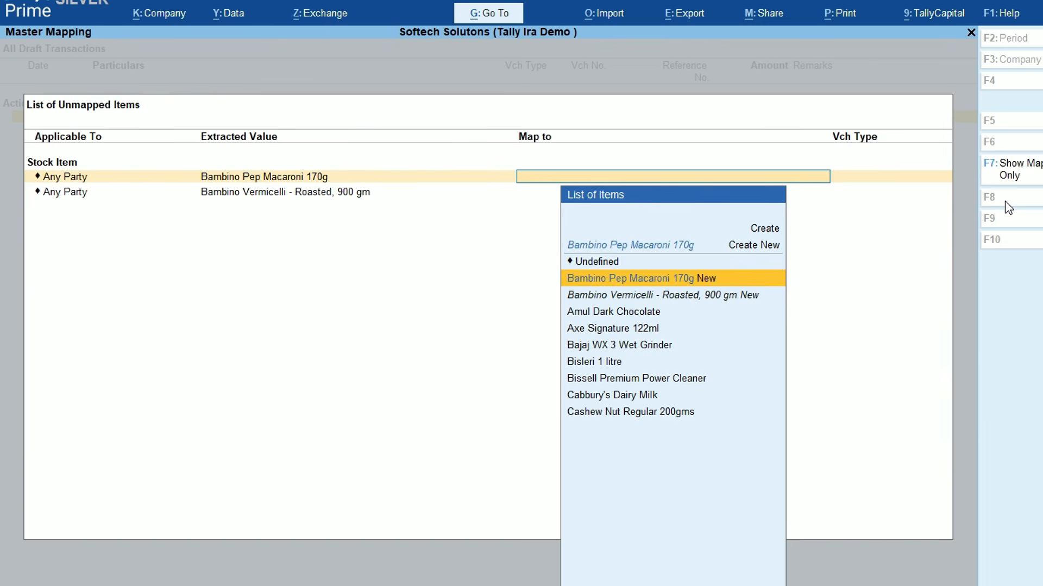
key("Return")
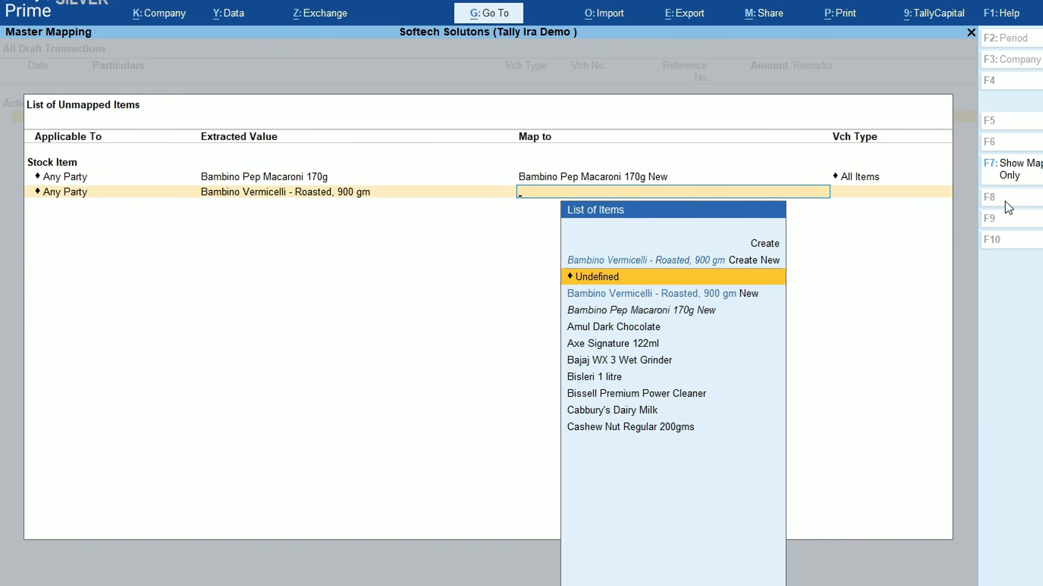
key("Down")
key("Return")
key("Return")
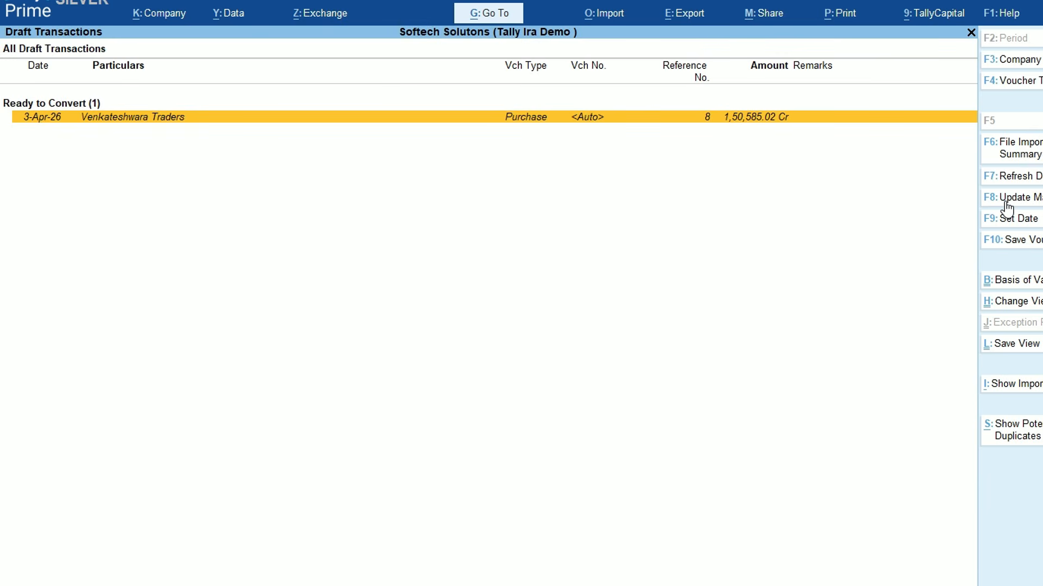
key("Return")
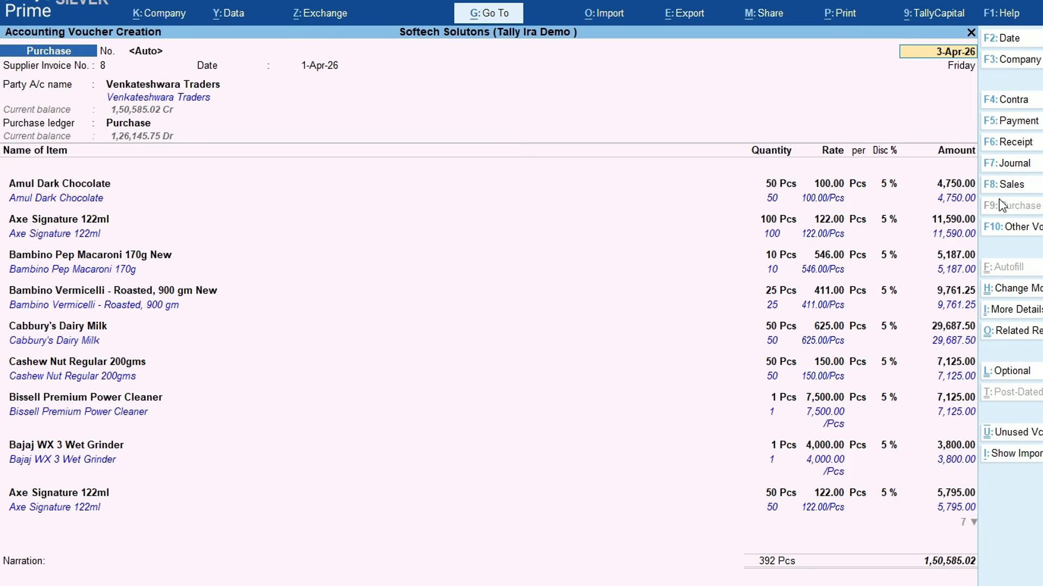
key("ctrl+a")
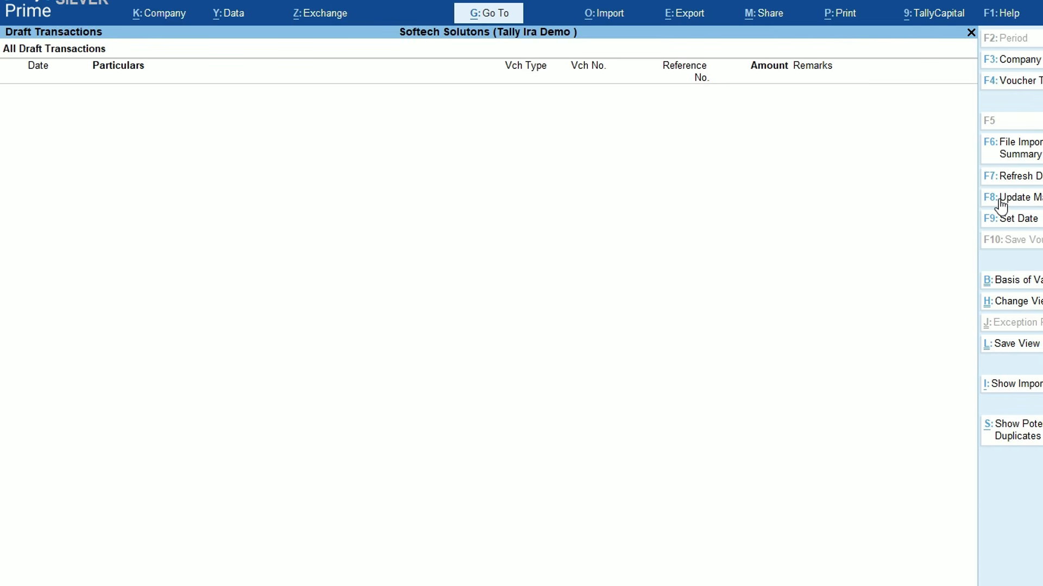
key("Escape")
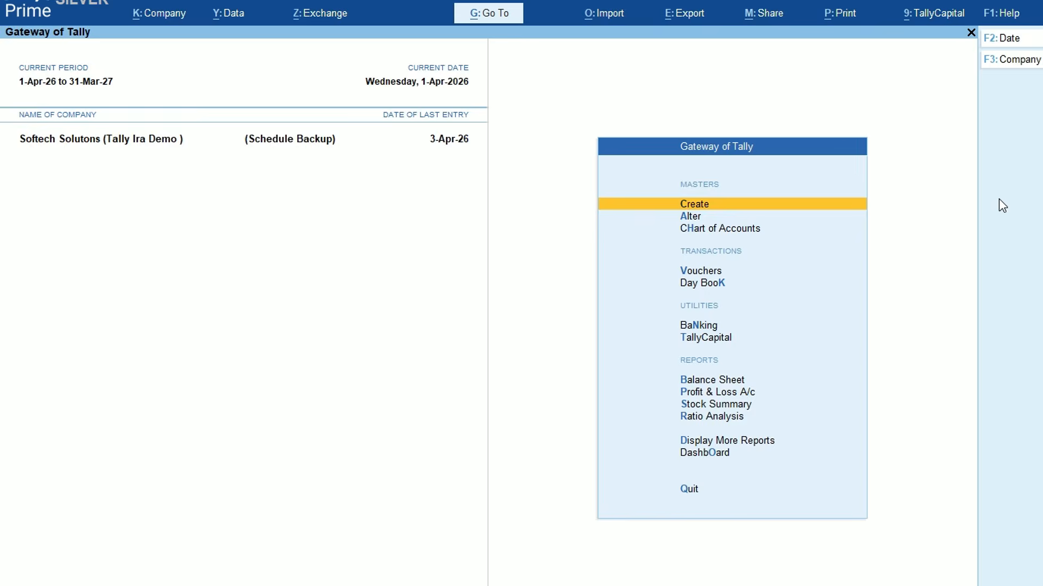
key("d")
key("y")
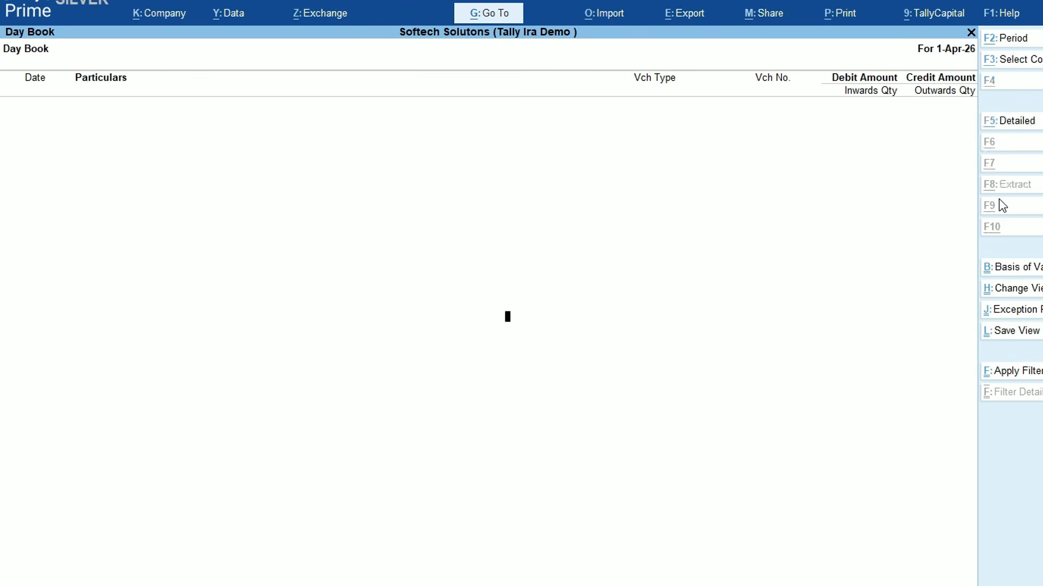
key("alt+F2")
key("Return")
type("3")
key("Return")
key("Down")
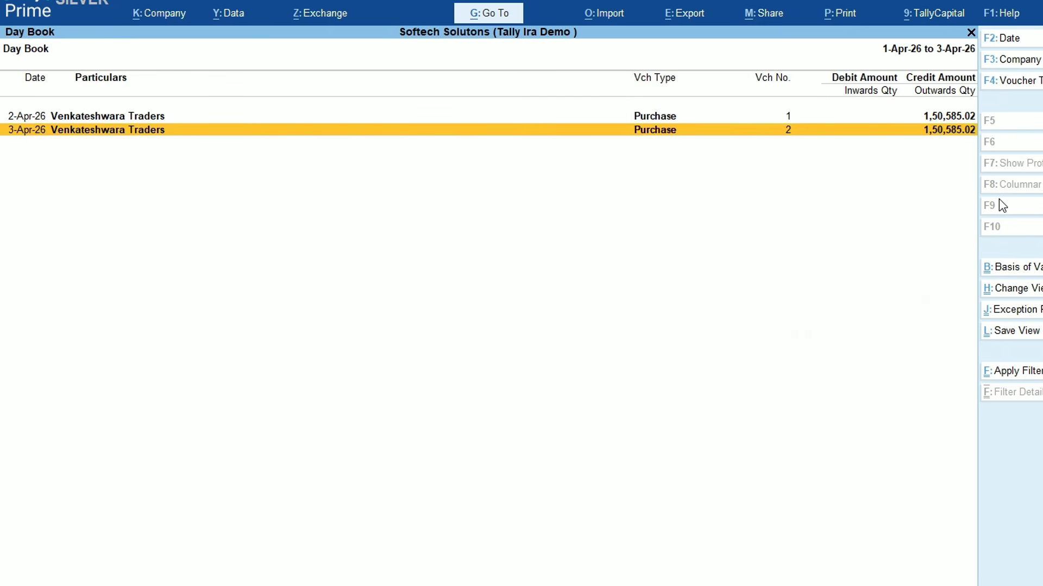
key("Return")
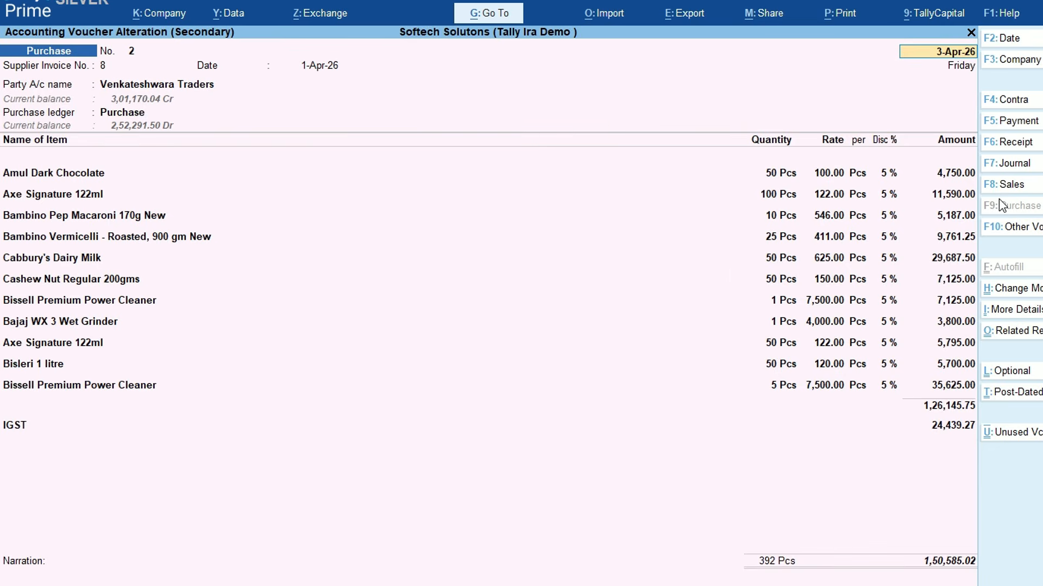
key("Escape")
key("y")
key("Escape")
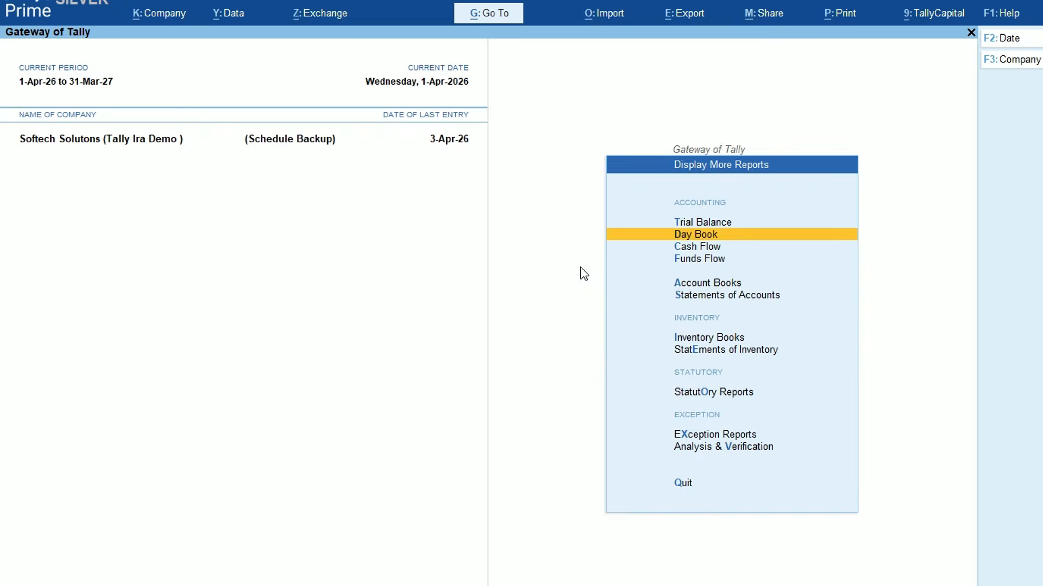
key("Escape")
key("Escape")
key("Escape")
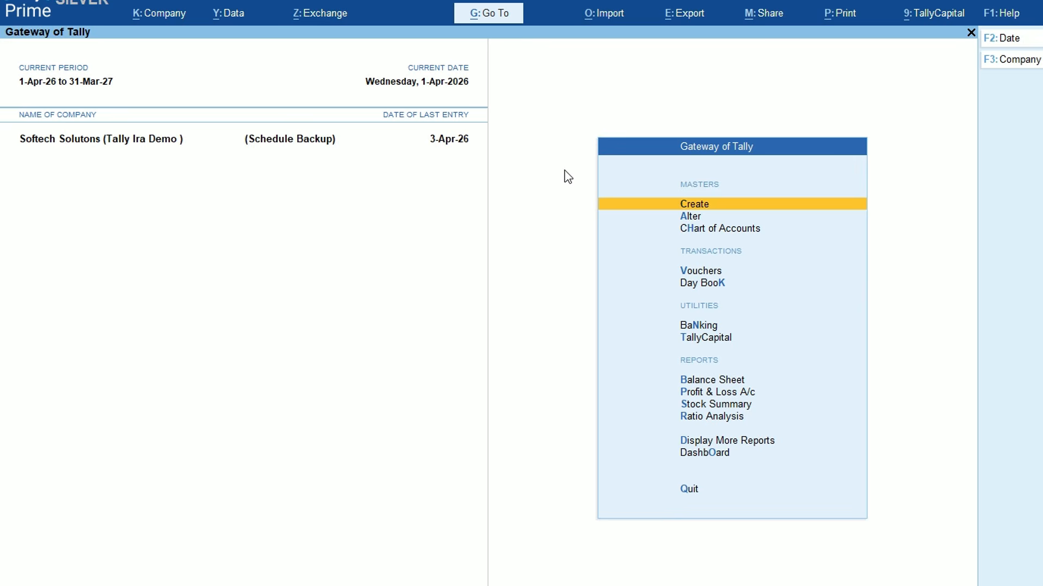
left_click(604, 22)
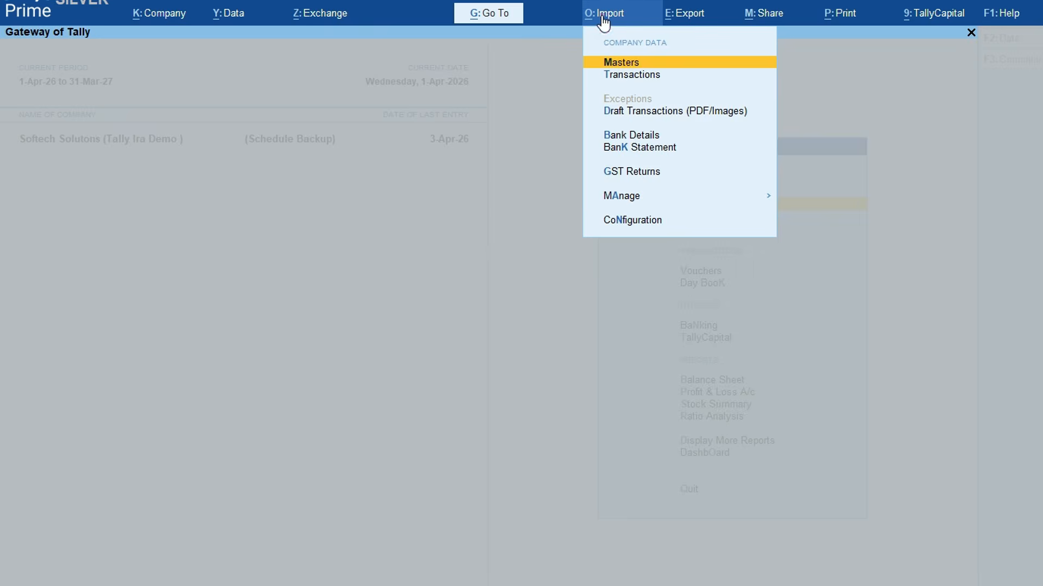
left_click(630, 73)
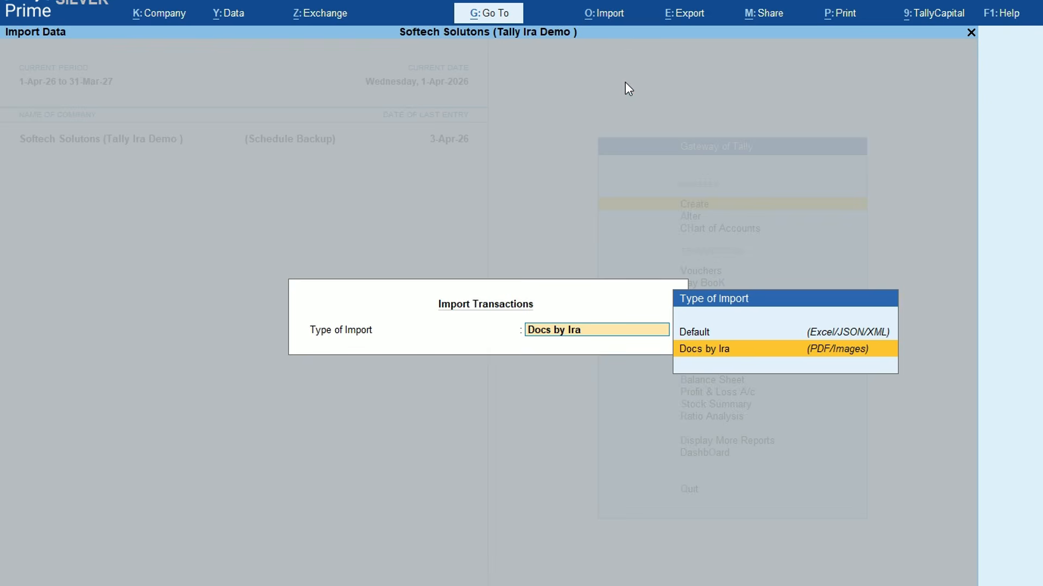
key("Return")
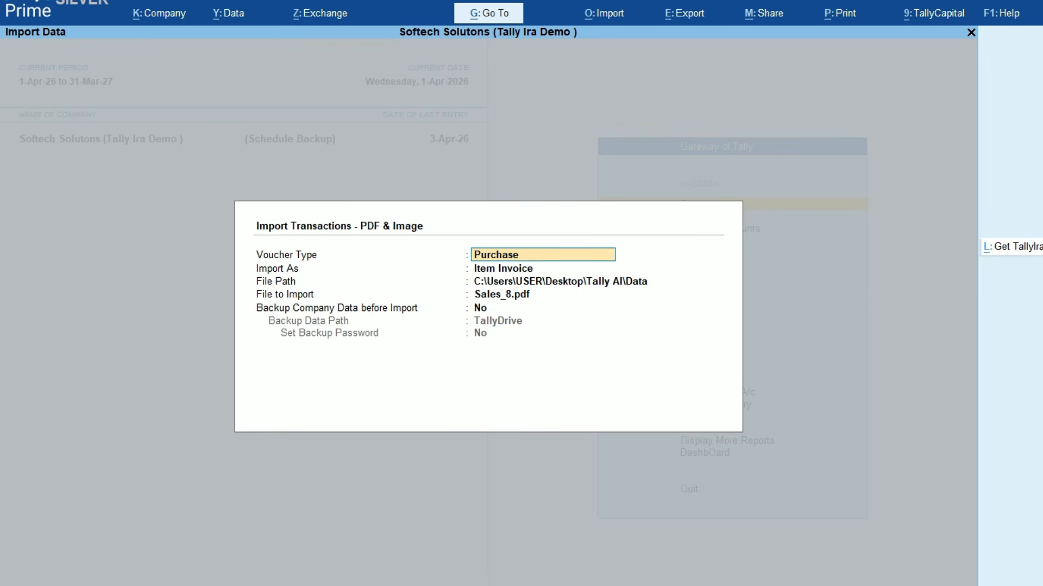
left_click(1011, 248)
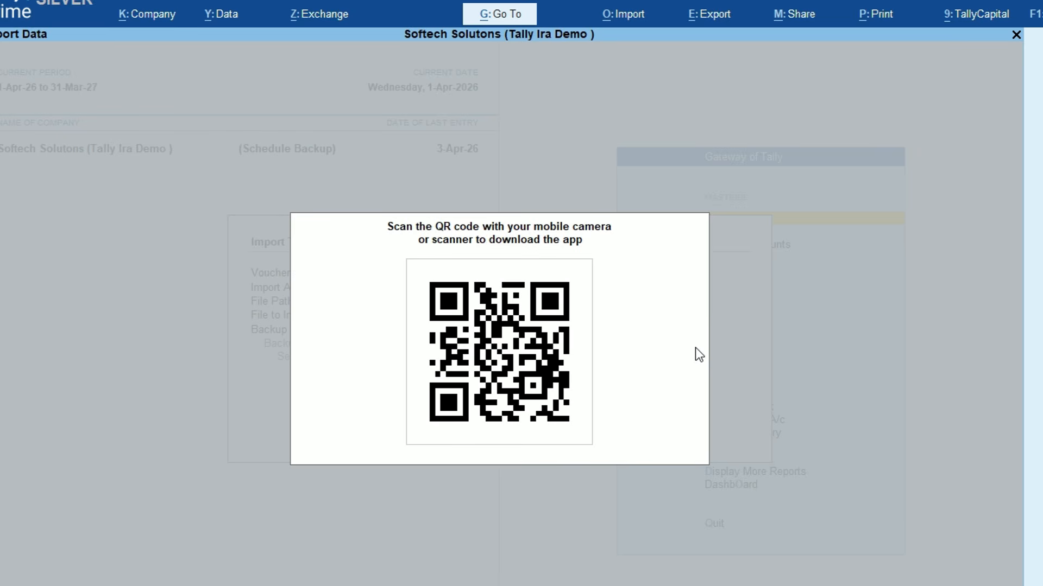
key("Escape")
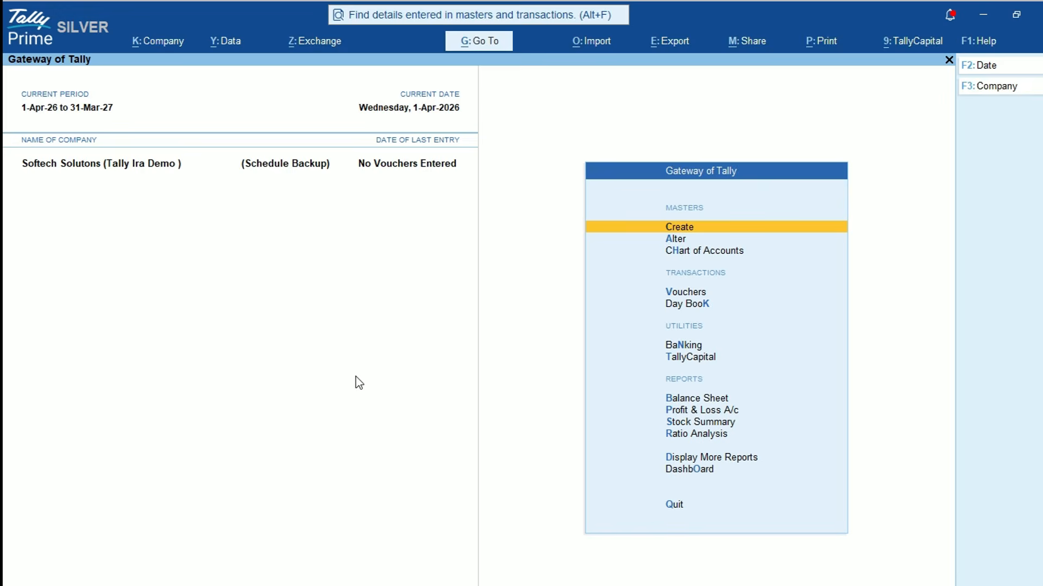
key("F11")
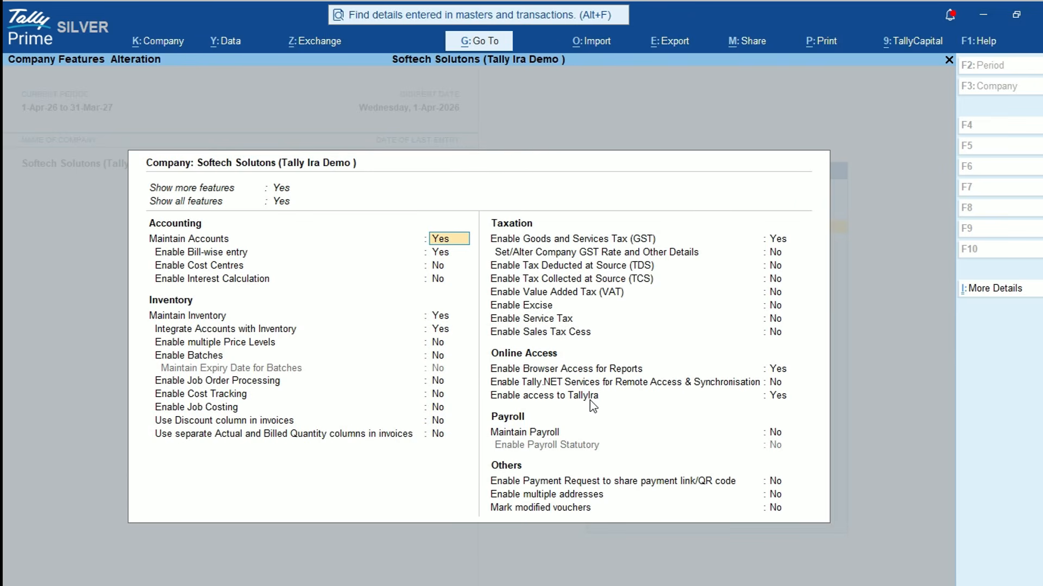
left_click(781, 401)
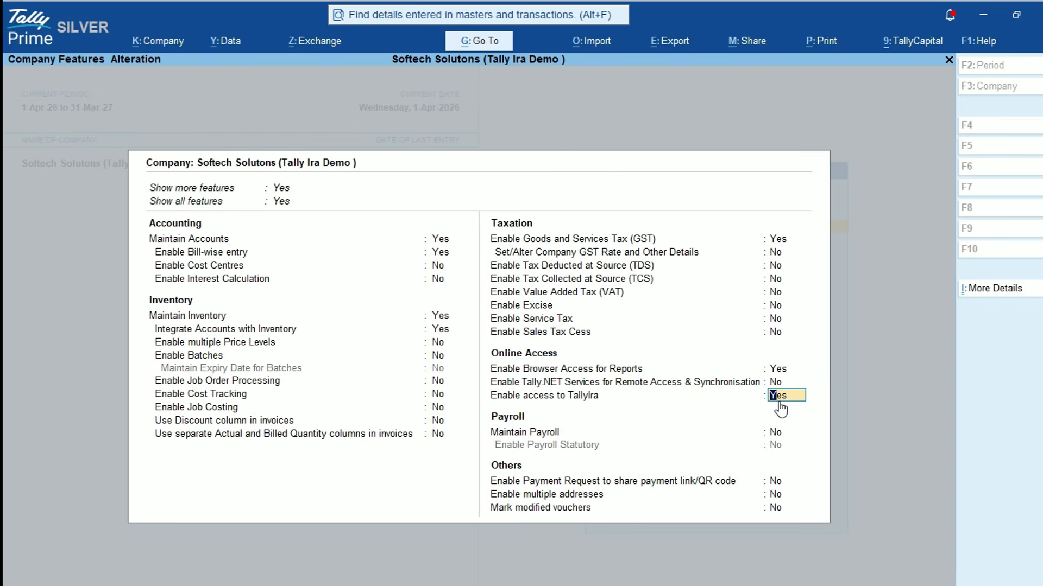
key("ctrl")
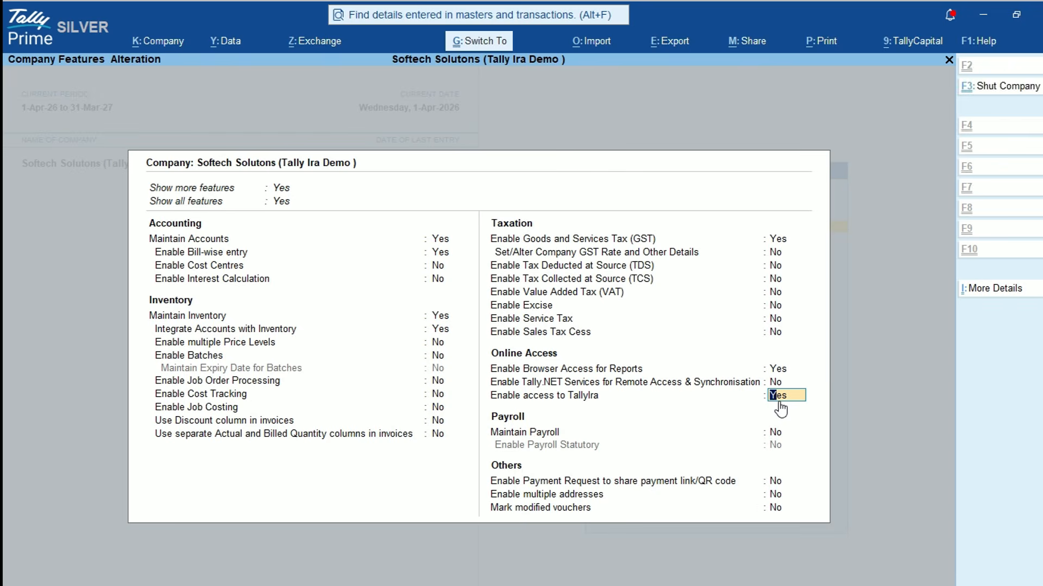
key("ctrl+a")
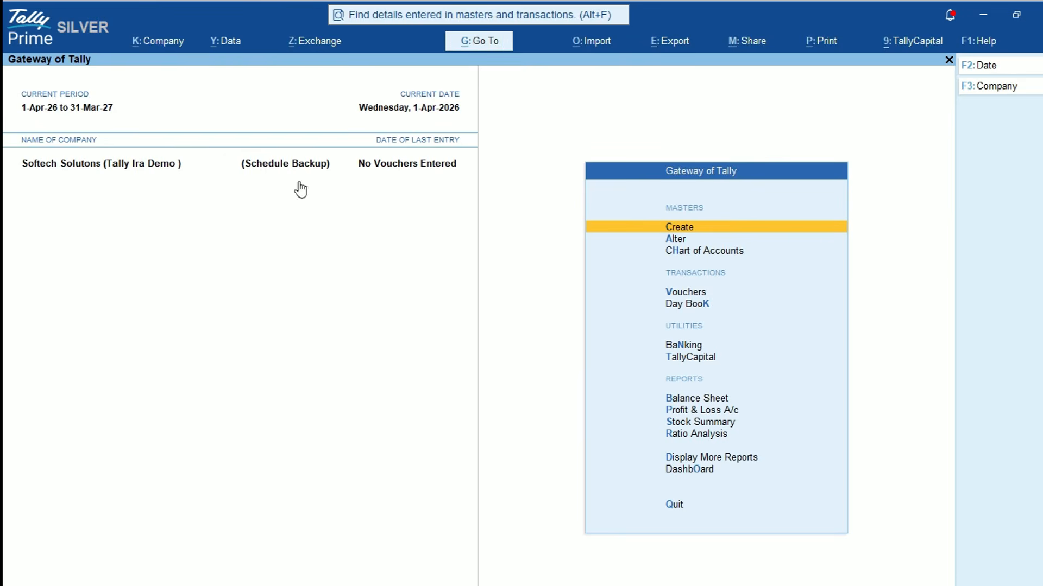
In Company Security settings, set the browser-access e-mail to None and save
left_click(161, 44)
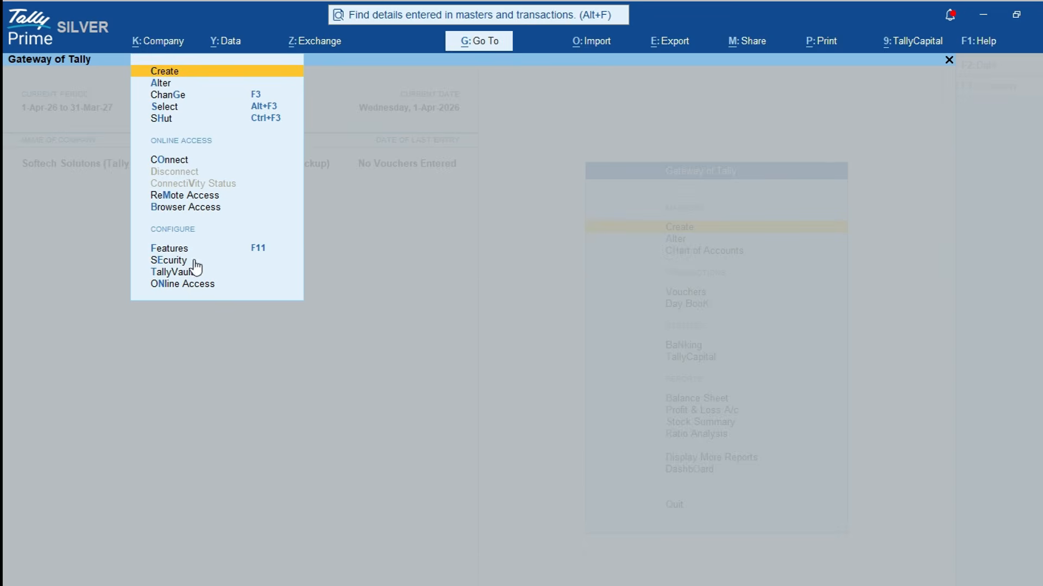
left_click(169, 261)
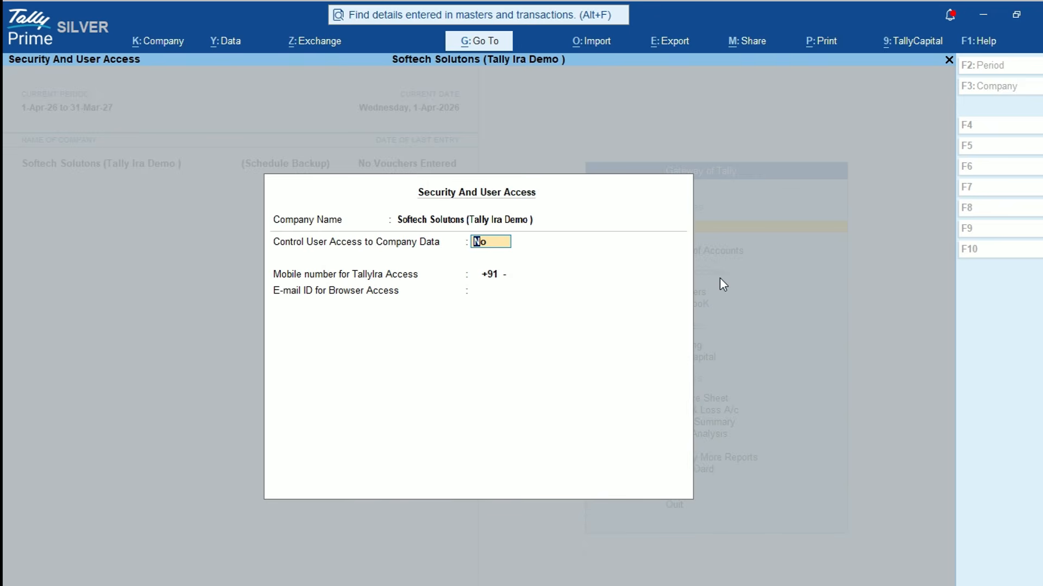
key("Return")
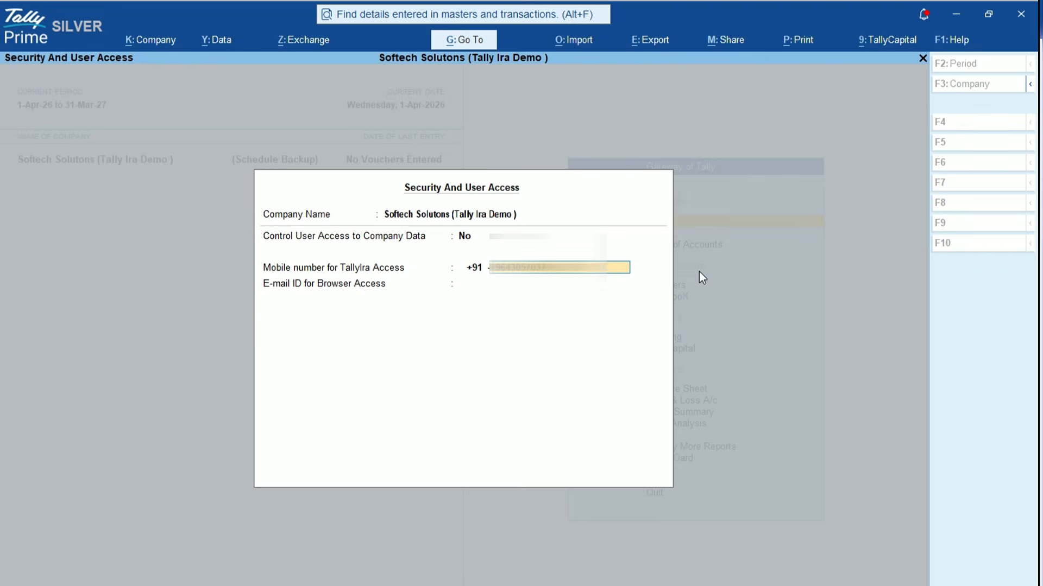
key("Return")
key("Up")
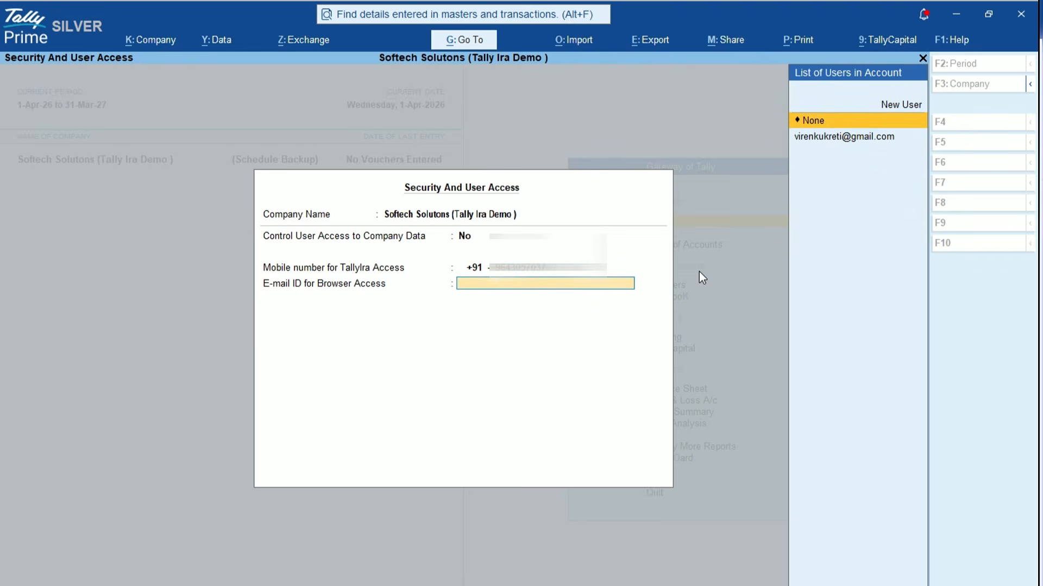
key("Return")
key("Return")
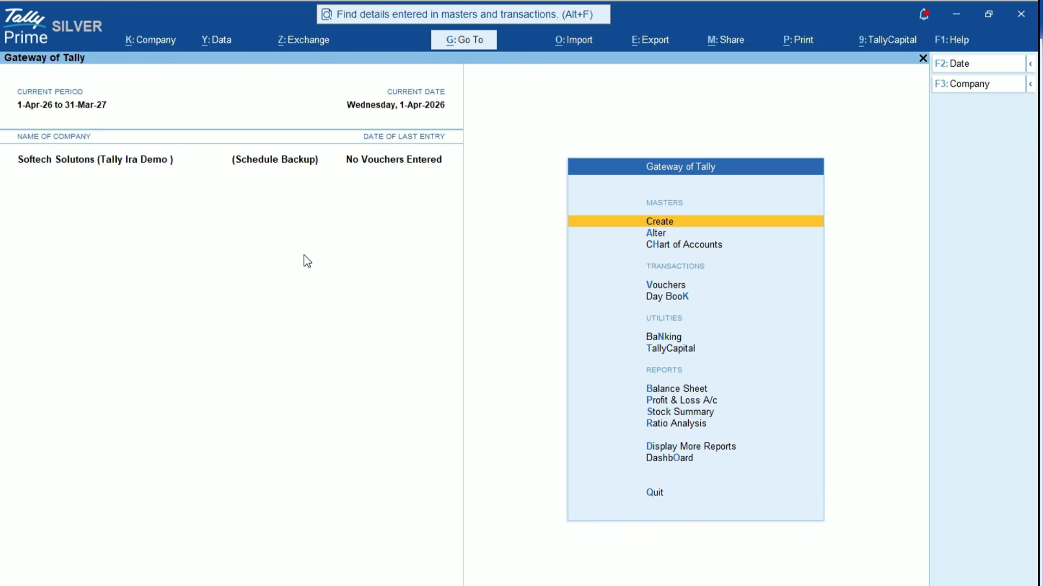
Alter the company and set Control User Access to Company Data to Yes
left_click(161, 50)
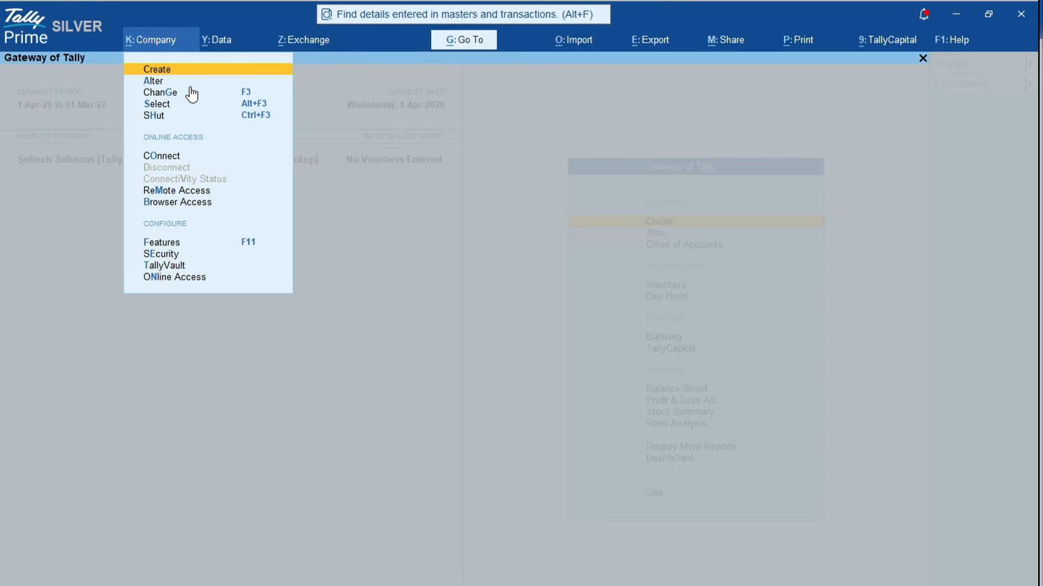
key("Down")
key("Down")
key("Down")
key("Down")
key("Down")
key("Down")
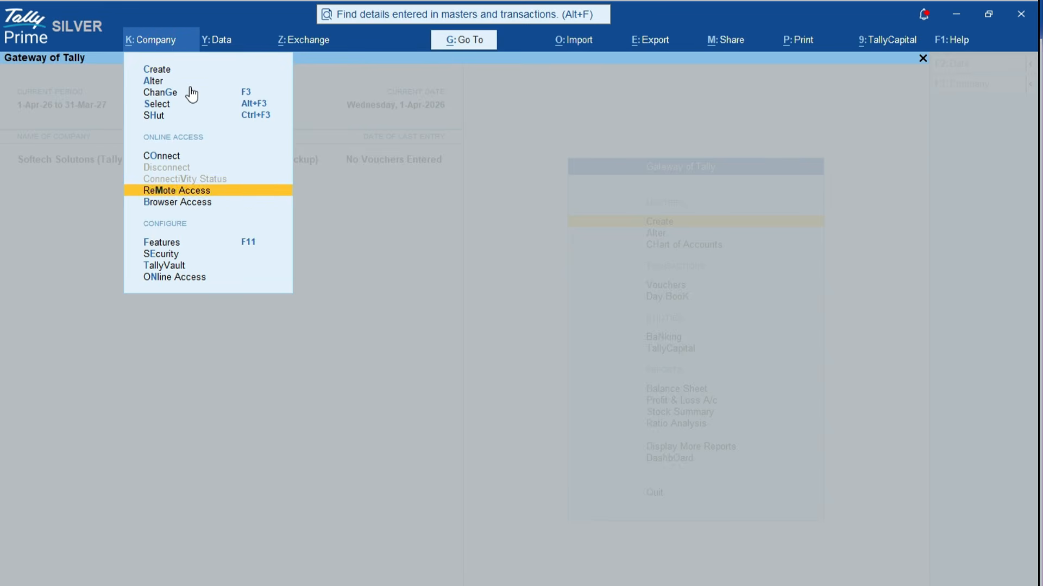
key("Up")
key("Up")
key("Up")
key("Up")
key("Up")
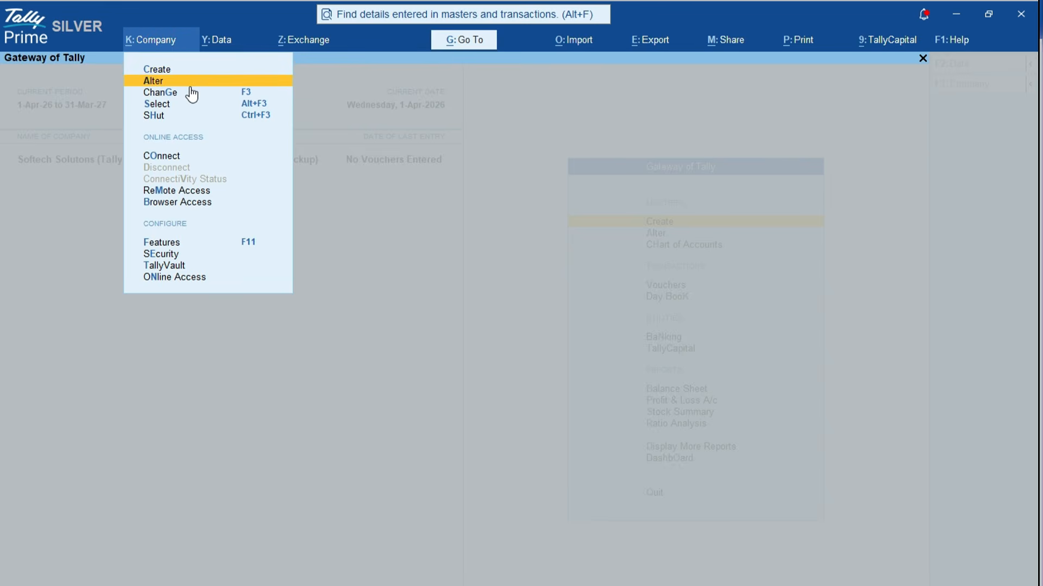
key("Return")
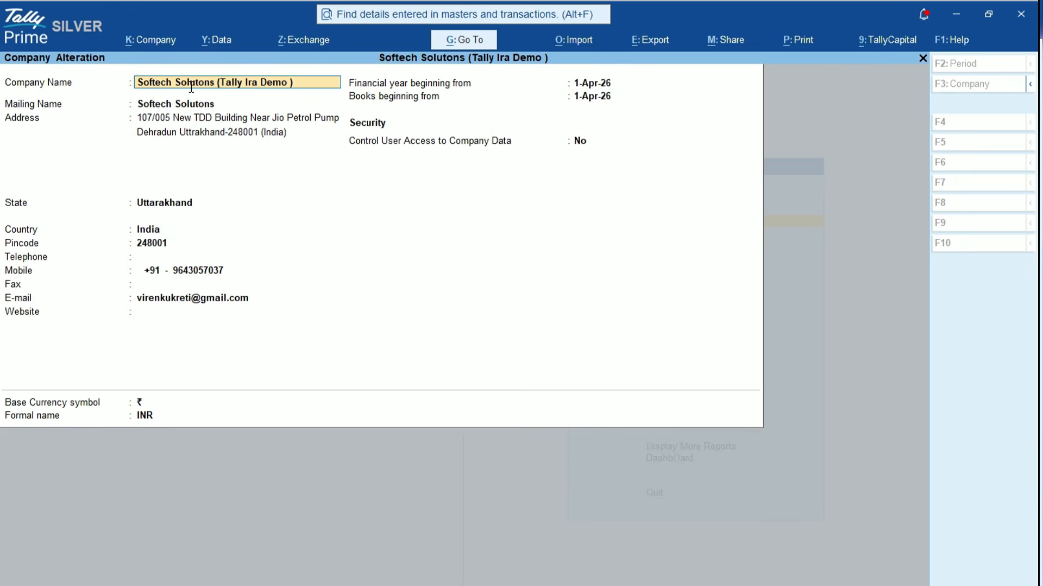
key("Return")
key("Return")
key("Return")
key("Return")
key("Return")
key("Return")
key("Return")
key("Return")
key("Return")
key("Return")
key("Return")
key("Return")
key("Return")
key("Return")
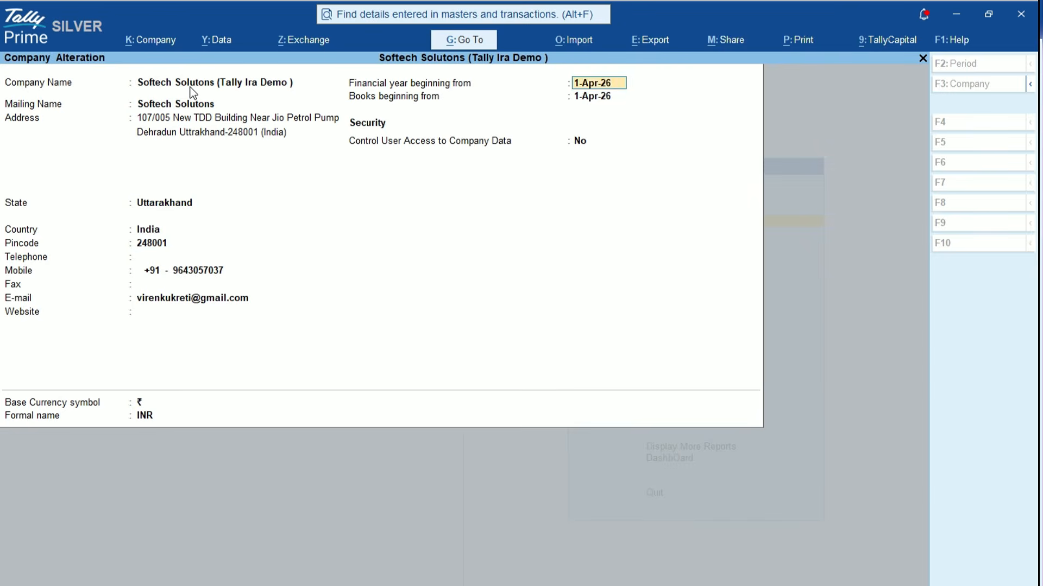
key("Return")
Enter the administrator username and password, enable TallyAudit features, and save the company
key("Return")
key("Return")
key("y")
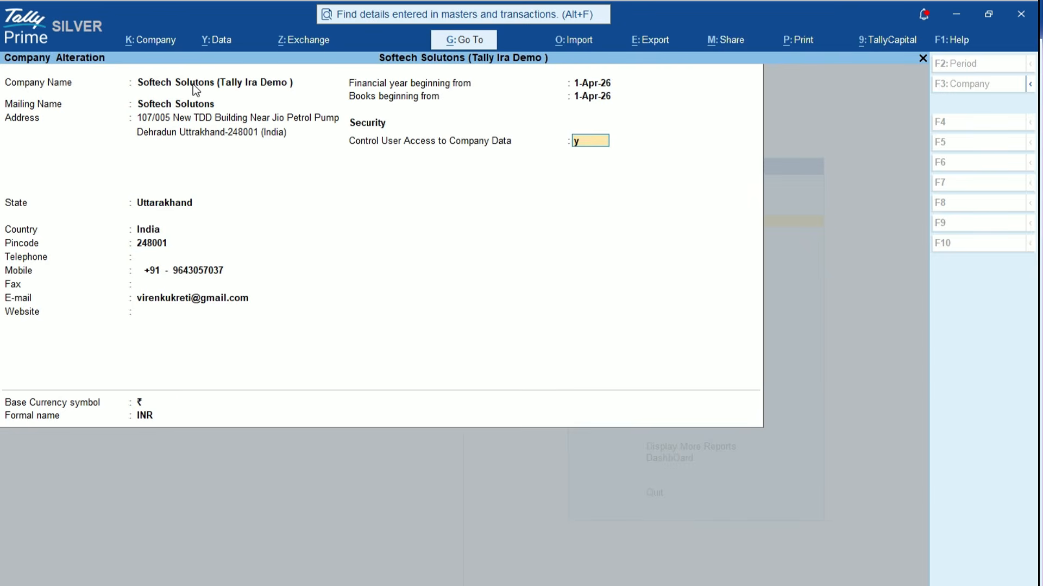
key("Return")
type("a")
key("Return")
type("a")
key("Return")
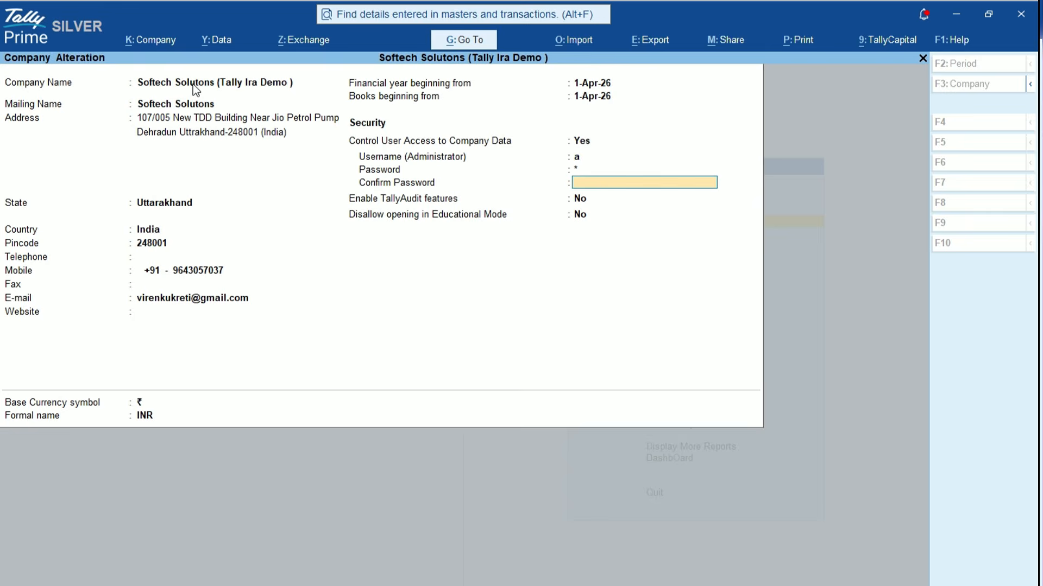
type("a")
key("Return")
key("Return")
key("y")
key("Return")
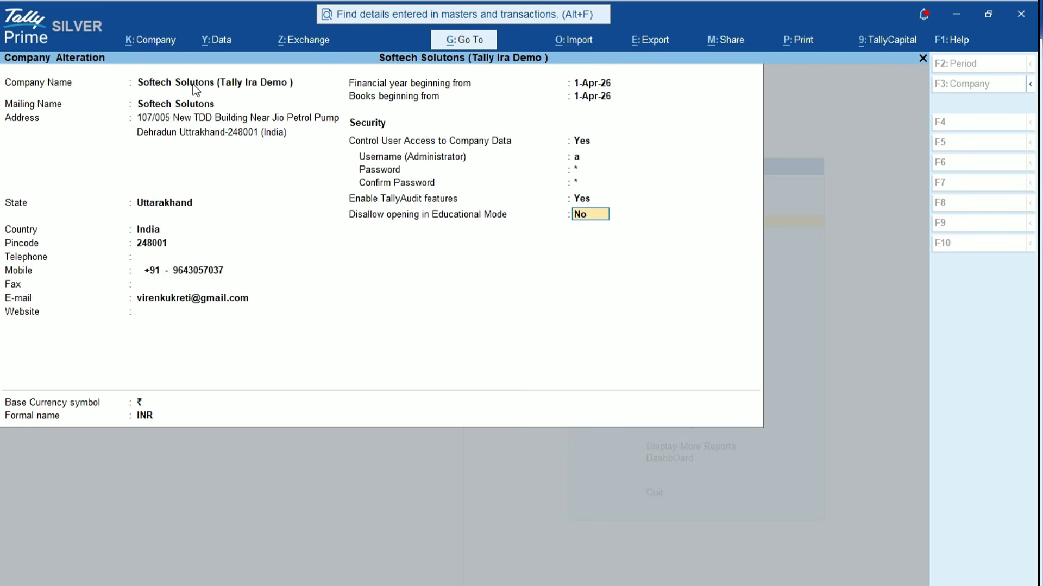
key("ctrl+a")
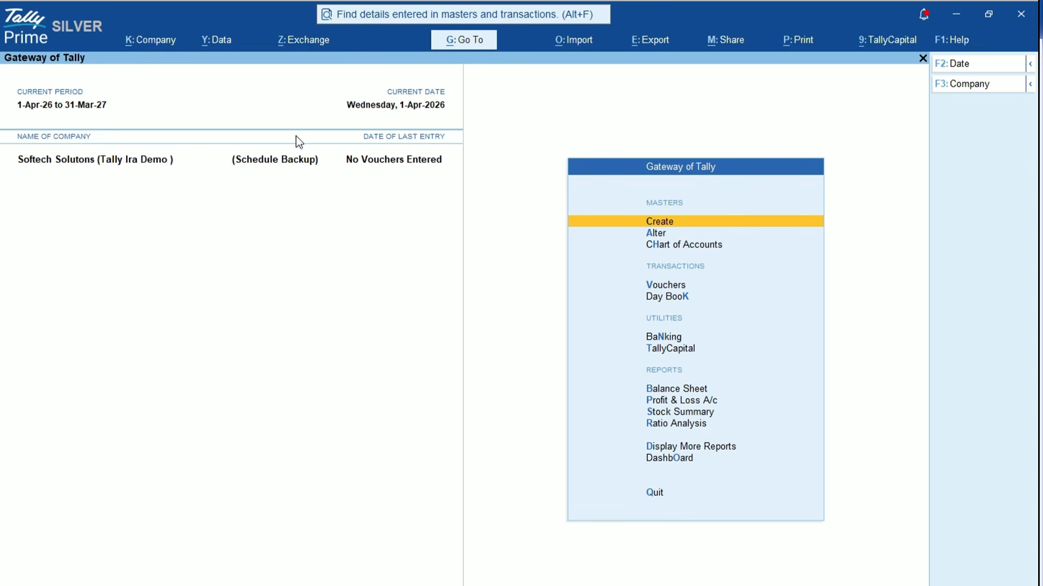
left_click(154, 42)
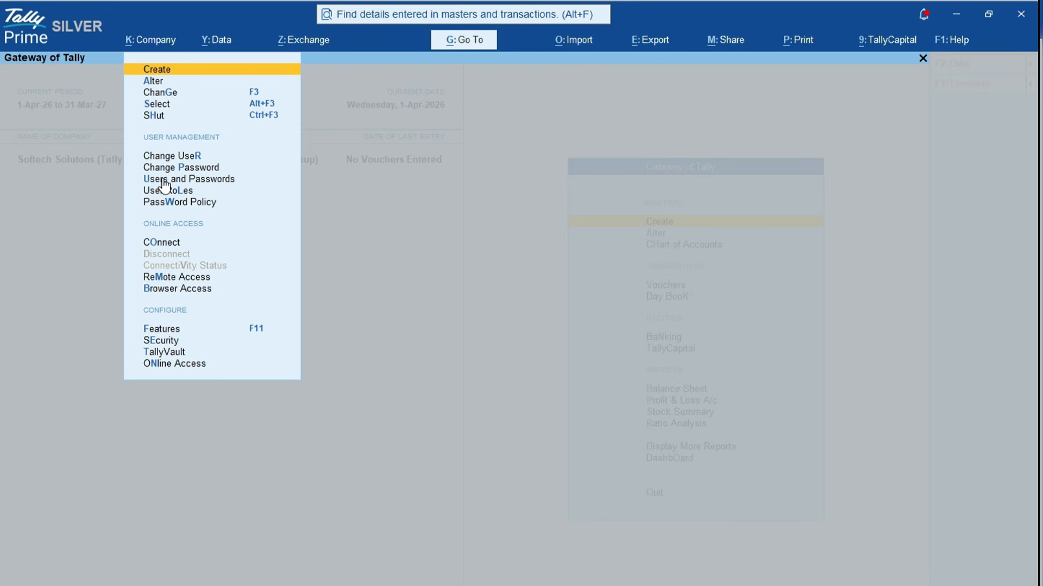
left_click(186, 179)
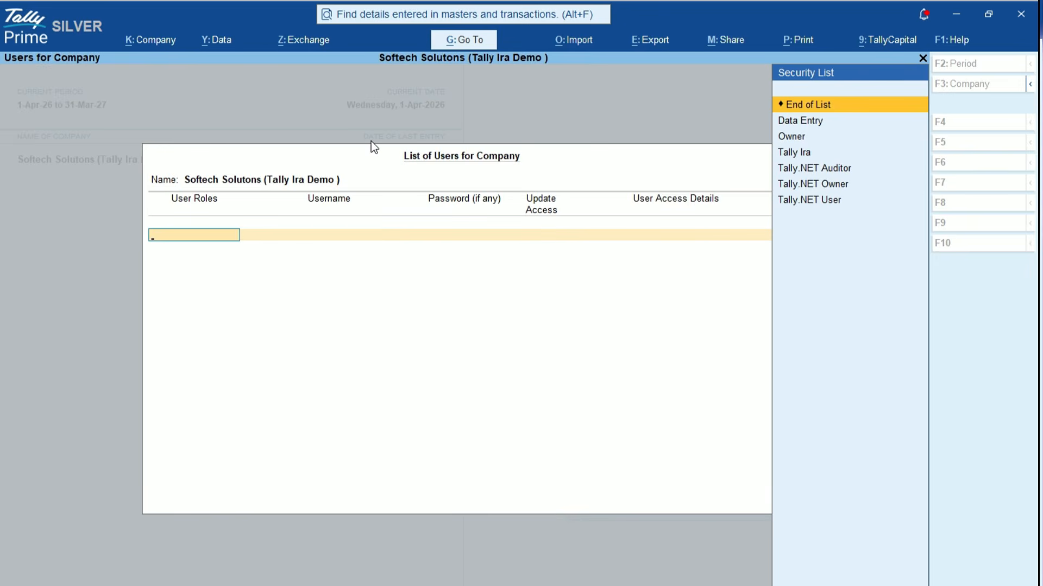
key("Down")
key("Down")
key("Down")
key("Down")
key("Down")
key("Down")
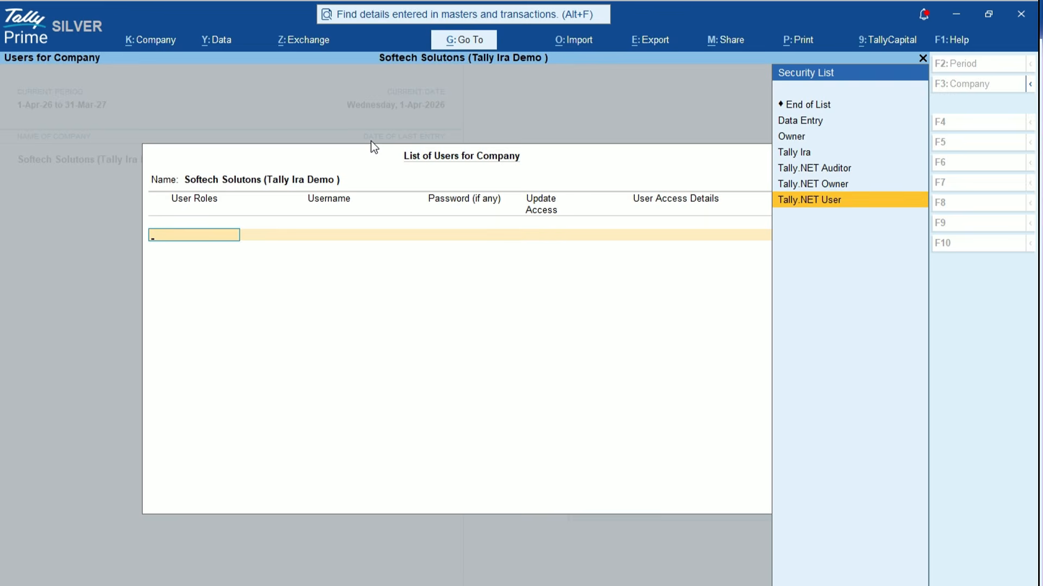
key("Up")
key("Up")
key("Up")
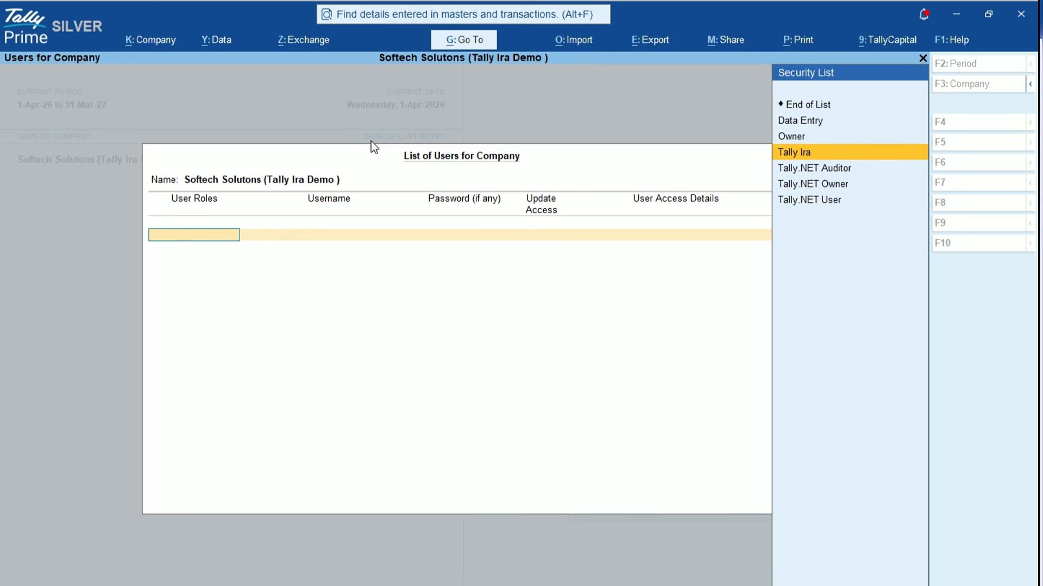
key("Escape")
key("y")
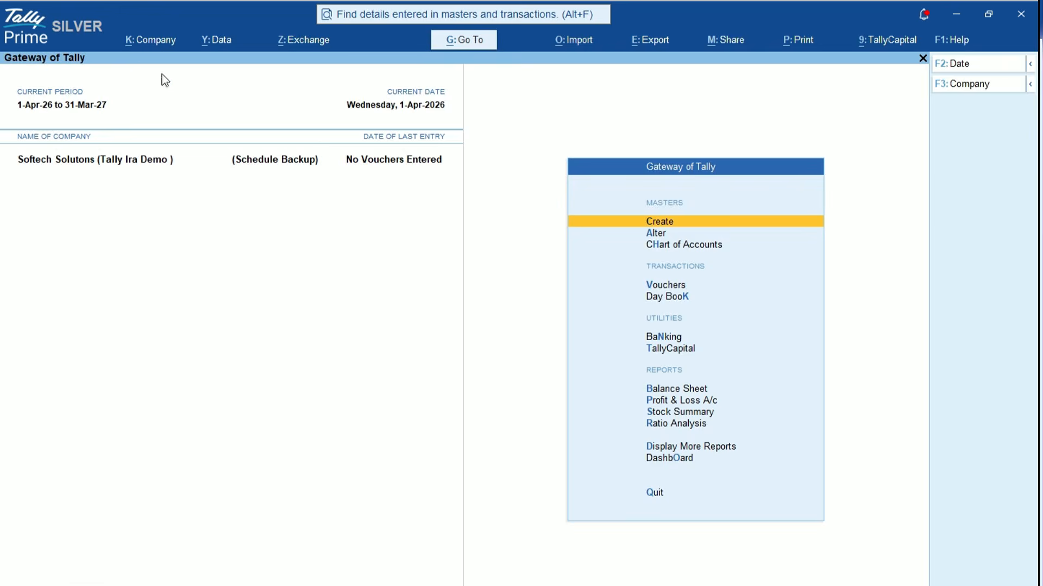
Add a new security level named A to the company's security levels
left_click(147, 48)
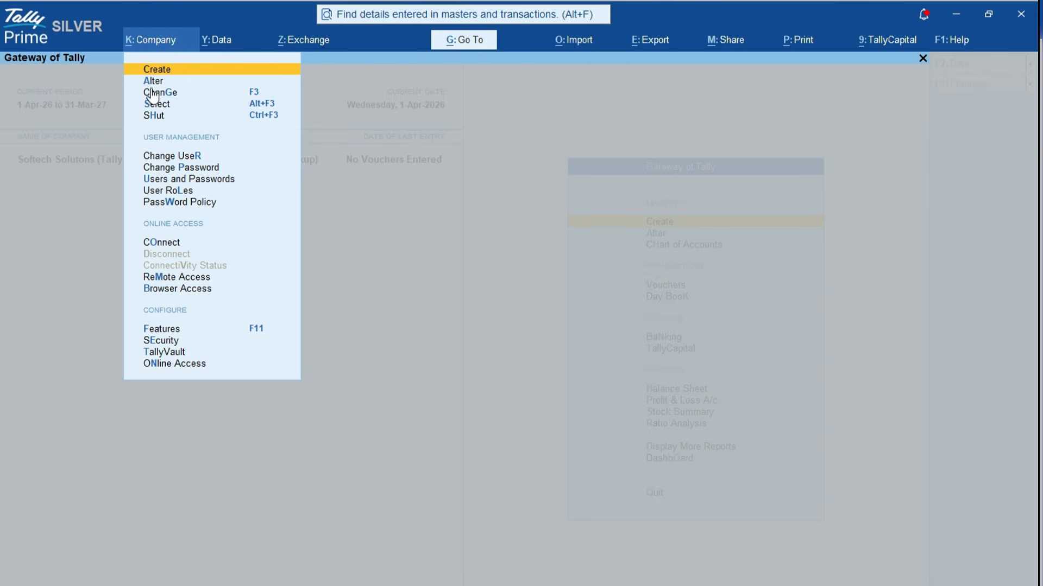
left_click(165, 191)
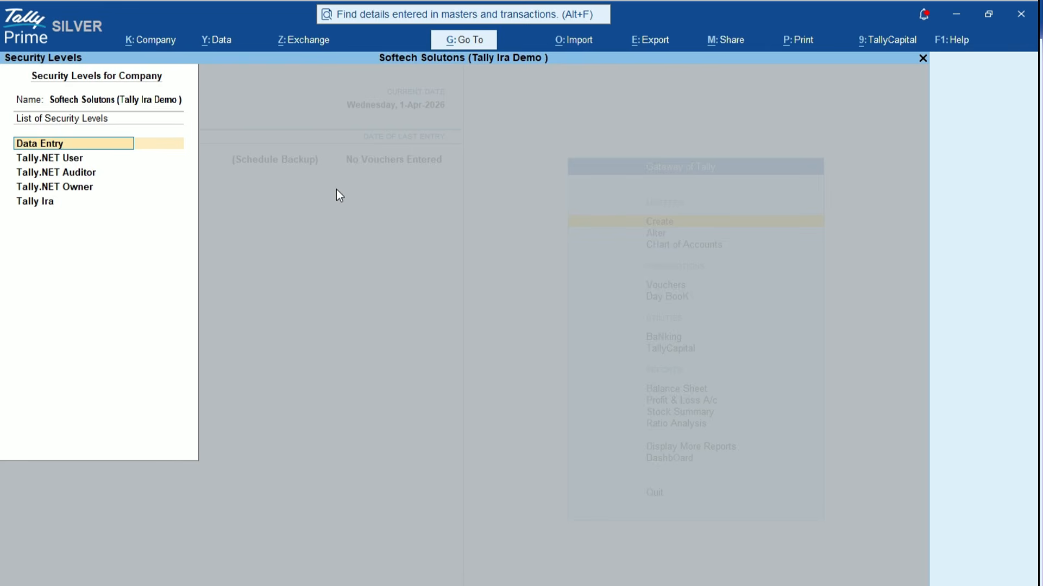
key("Down")
key("Down")
key("Down")
key("Down")
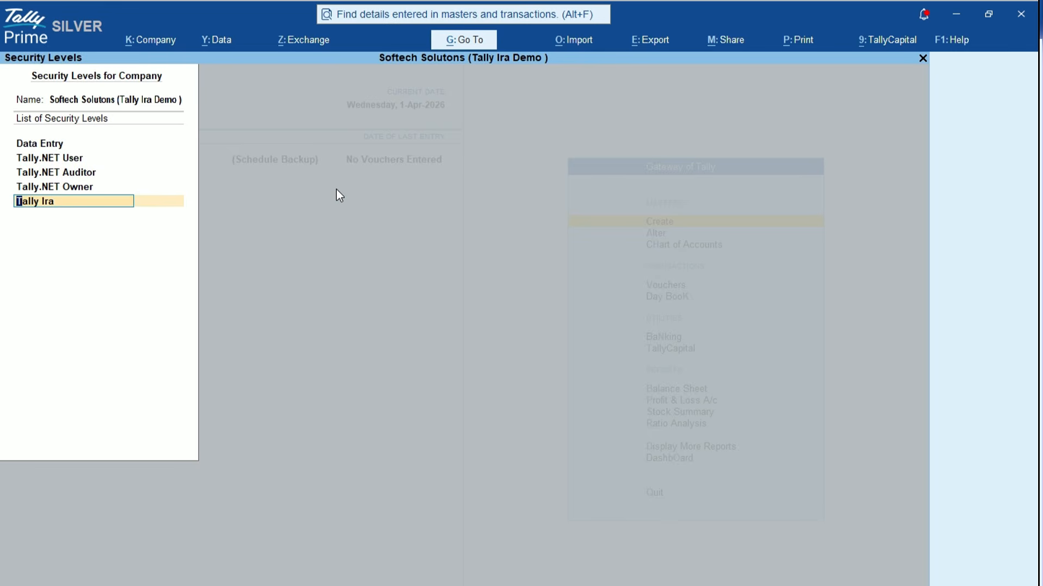
key("Down")
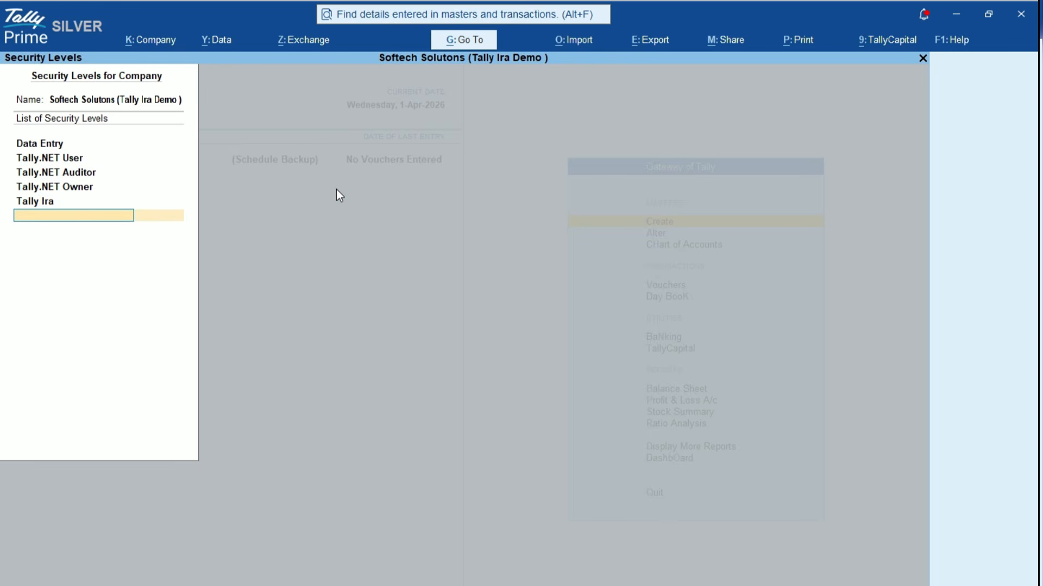
key("Up")
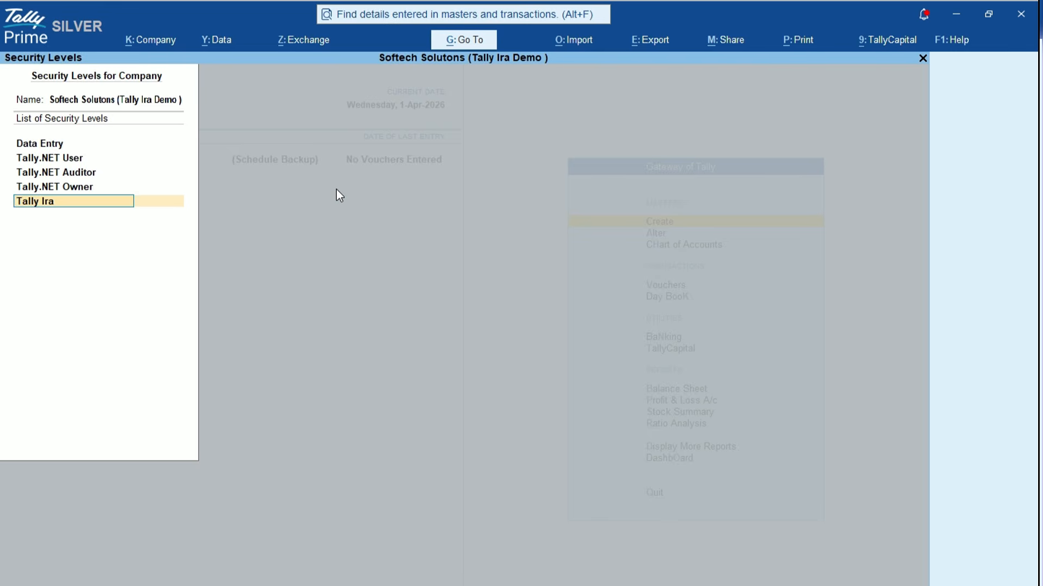
key("Down")
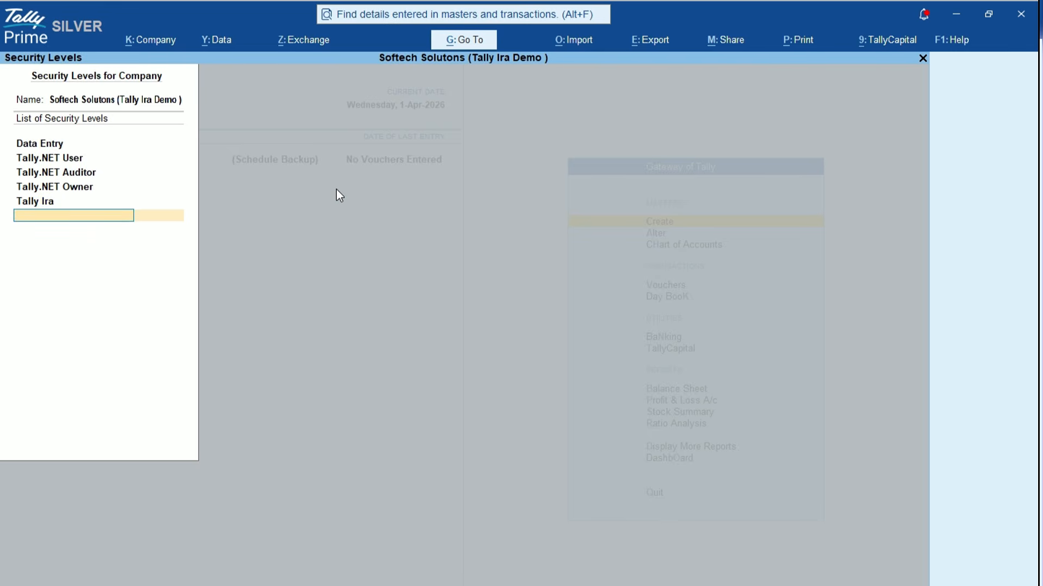
type("A")
key("Return")
key("ctrl+a")
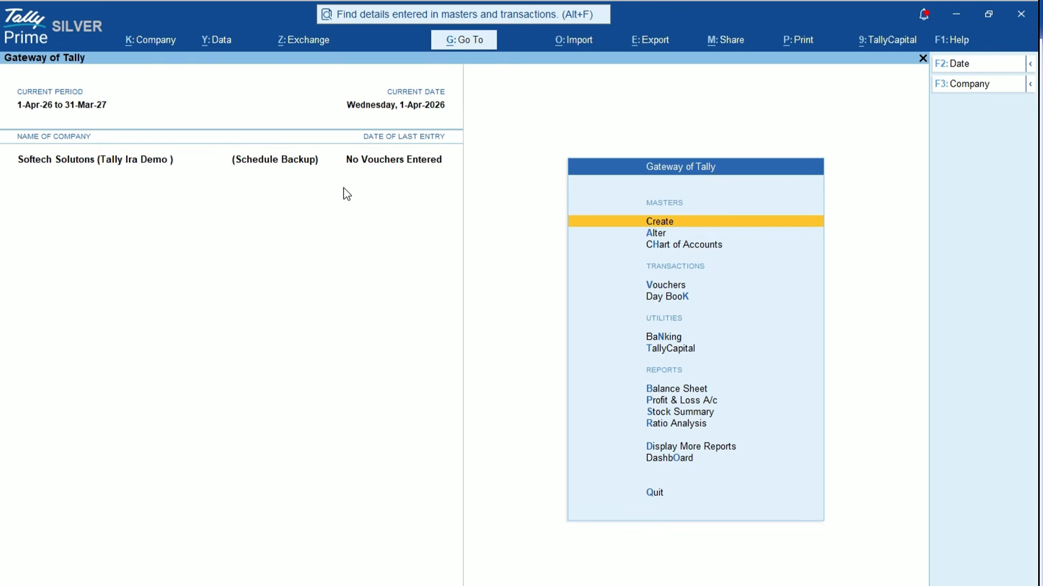
Set security level A's Use Basic Facilities of to A and save the level
left_click(151, 39)
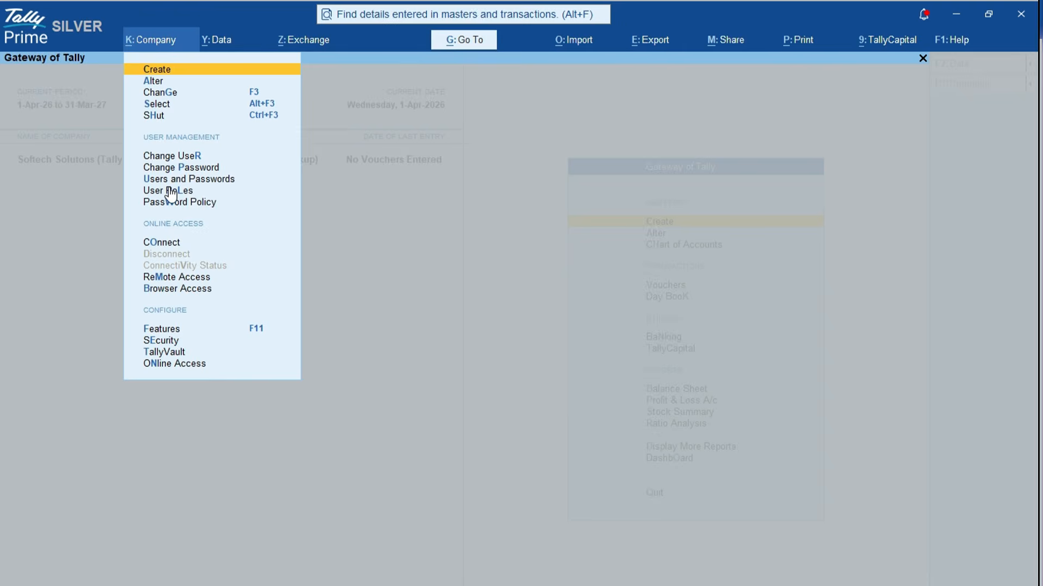
left_click(170, 191)
left_click(40, 203)
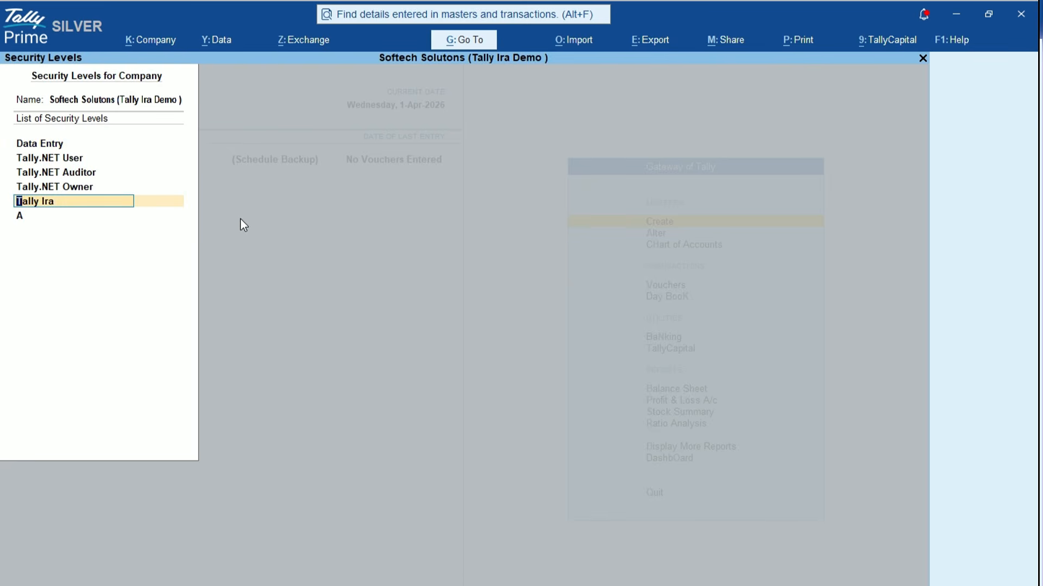
key("Down")
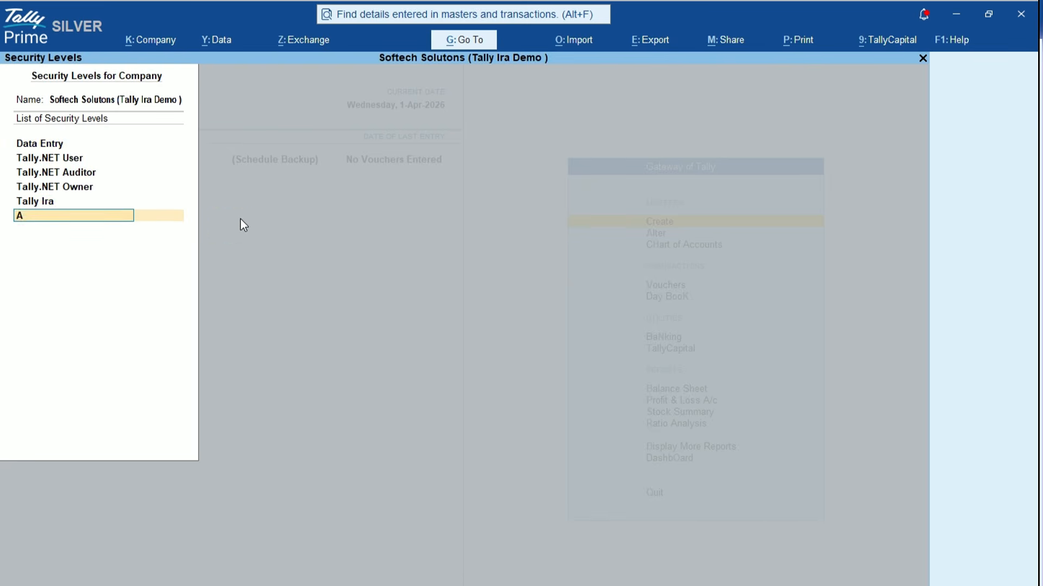
key("Return")
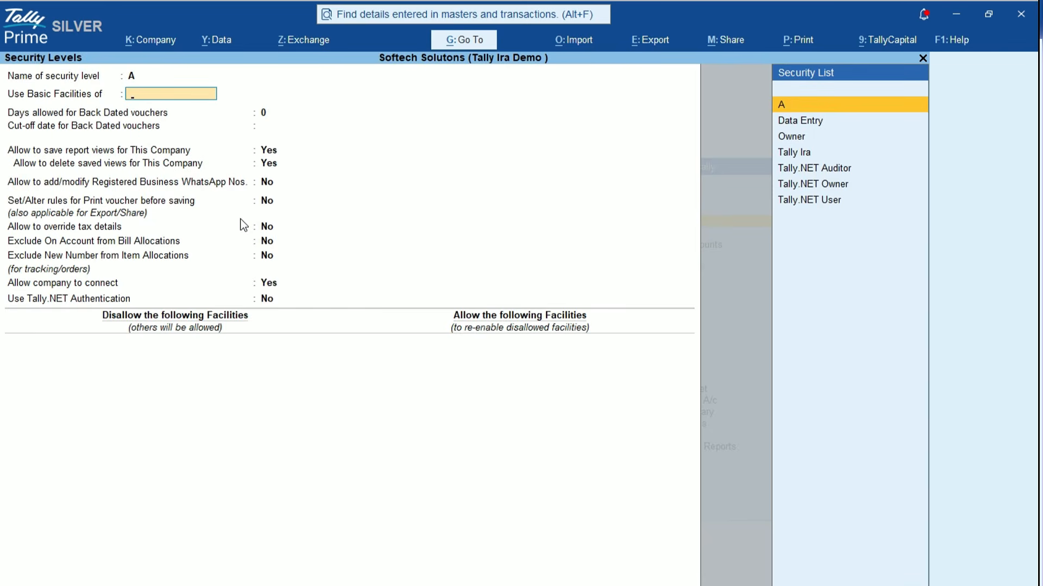
key("Down")
key("Down")
key("Down")
key("Down")
key("Down")
key("Down")
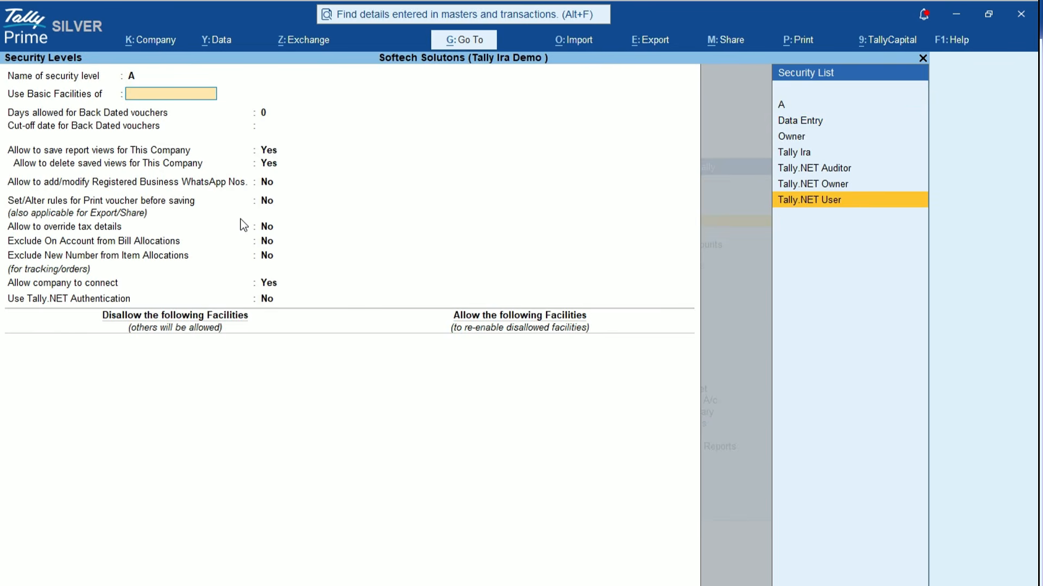
key("Up")
key("Up")
key("Up")
key("Up")
key("Up")
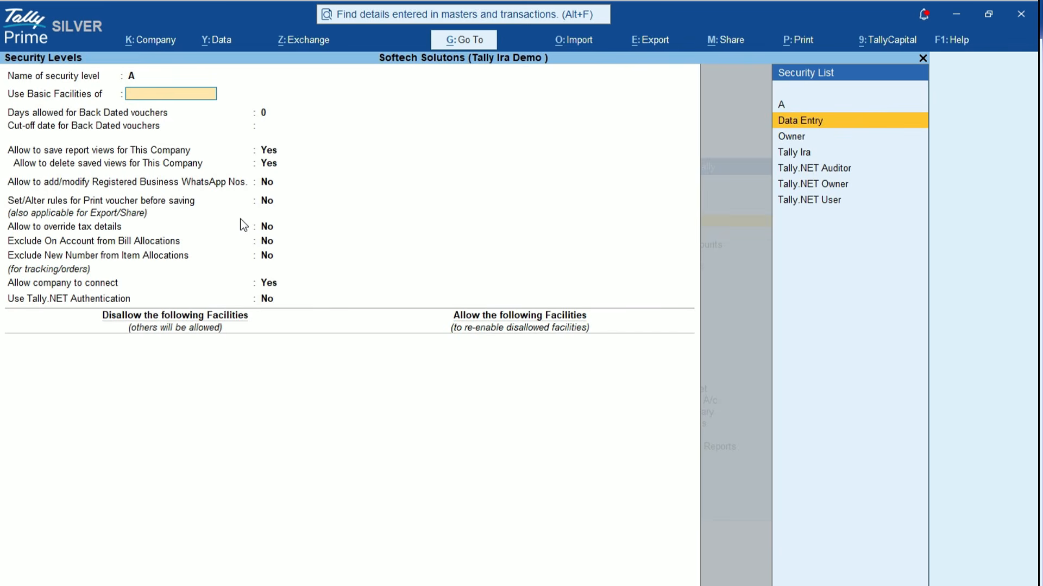
key("Up")
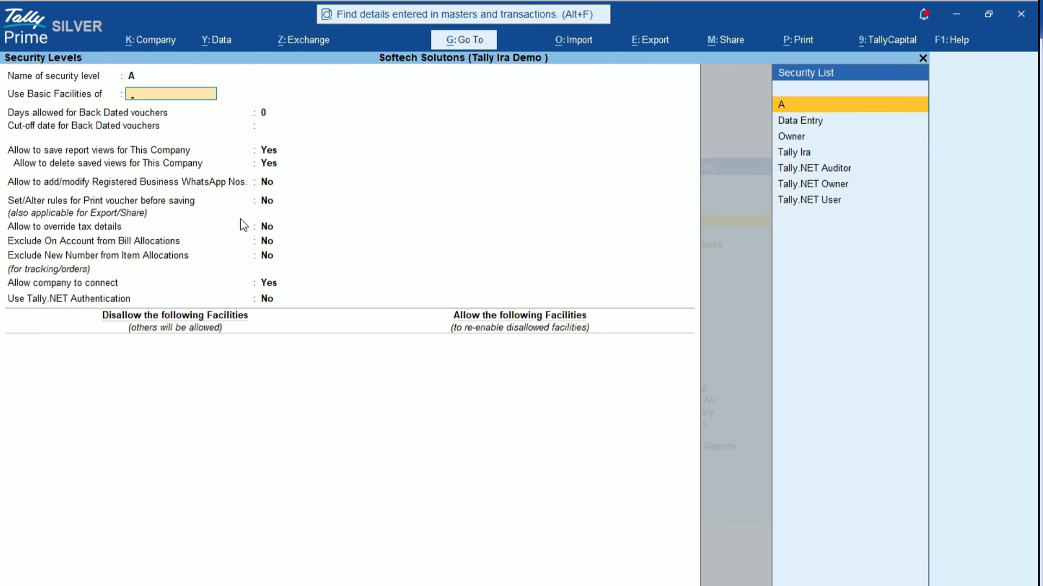
key("Return")
key("Return")
key("Return")
key("Return")
key("Return")
key("Return")
key("Return")
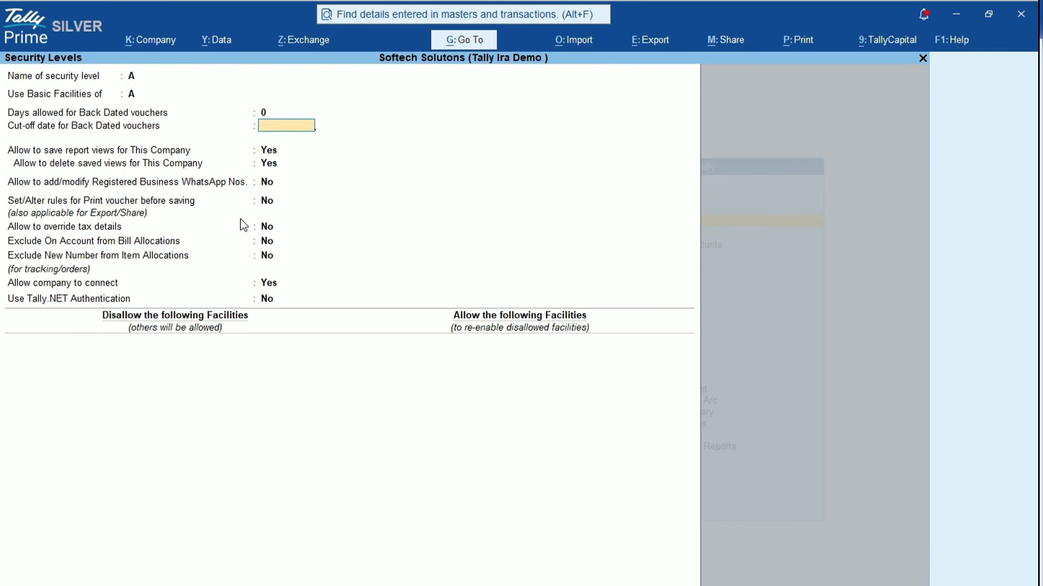
key("Return")
key("Return")
key("Return")
key("Return")
key("Return")
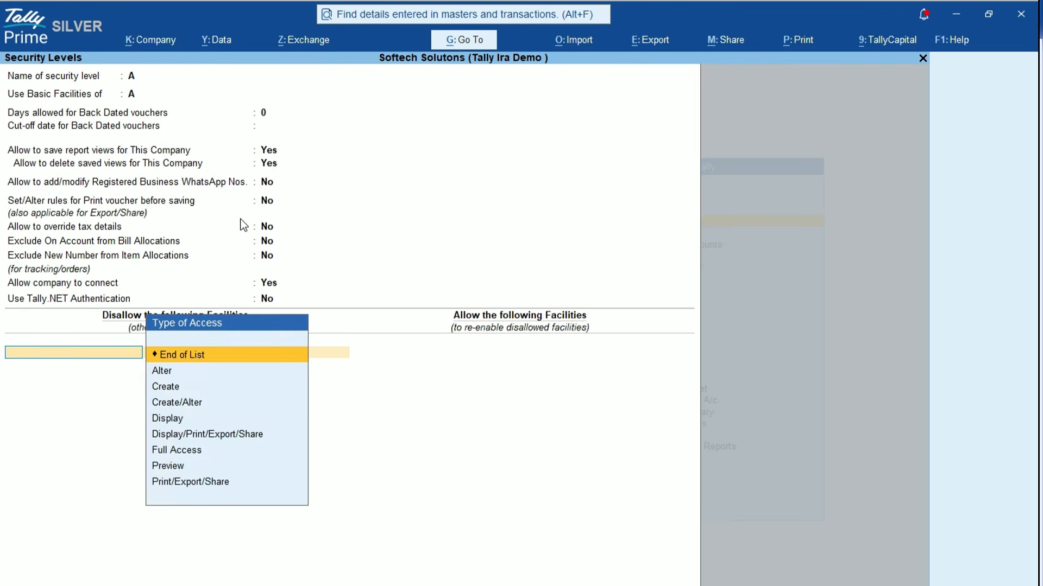
key("Return")
key("Return")
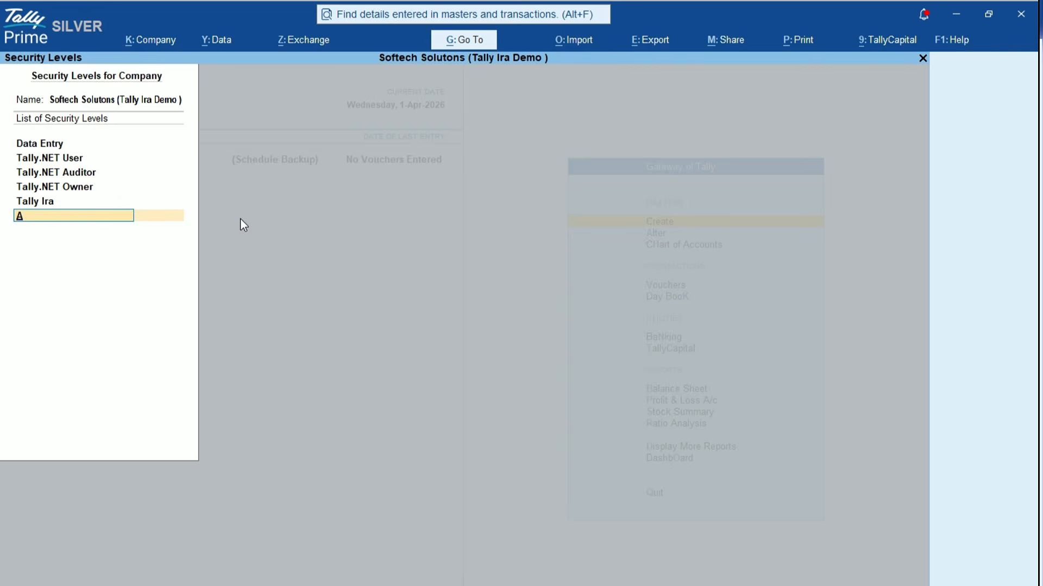
Review the Tally Ira security level without changes and return to the Gateway of Tally
key("Up")
key("Return")
key("Return")
key("Return")
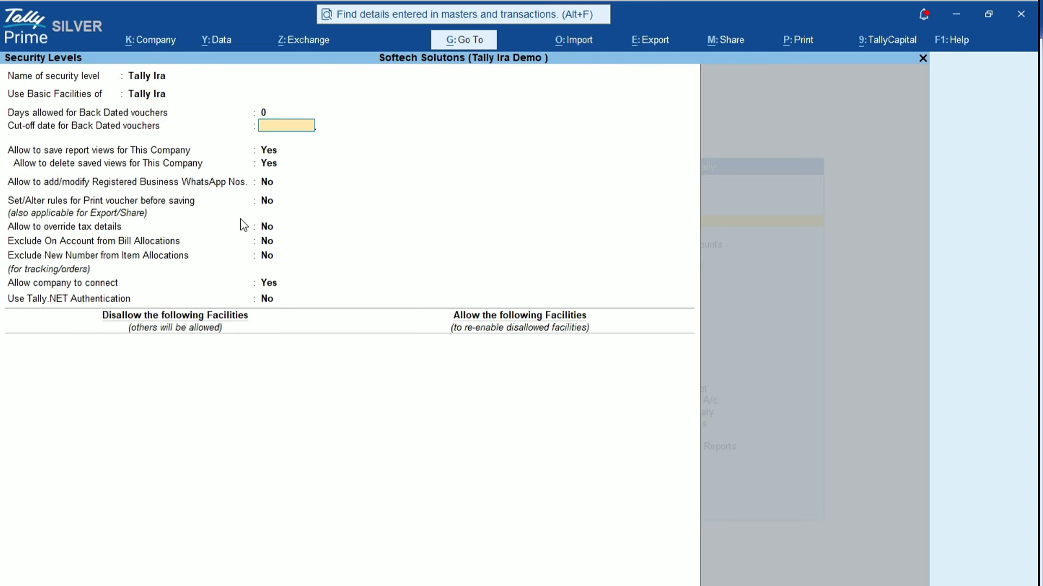
key("Return")
key("Return")
key("Return")
key("Return")
key("Return")
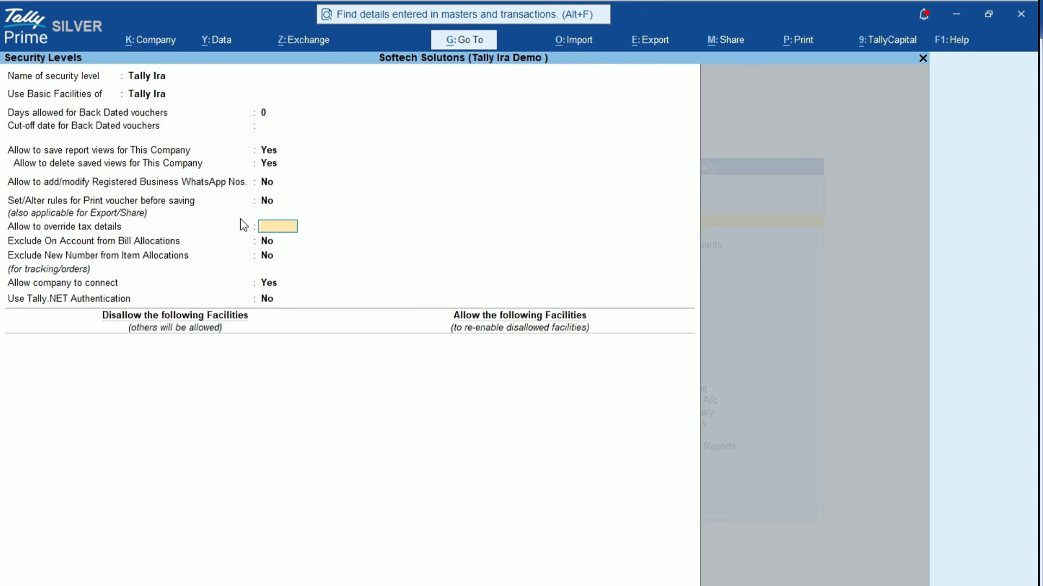
key("Escape")
key("Return")
key("Escape")
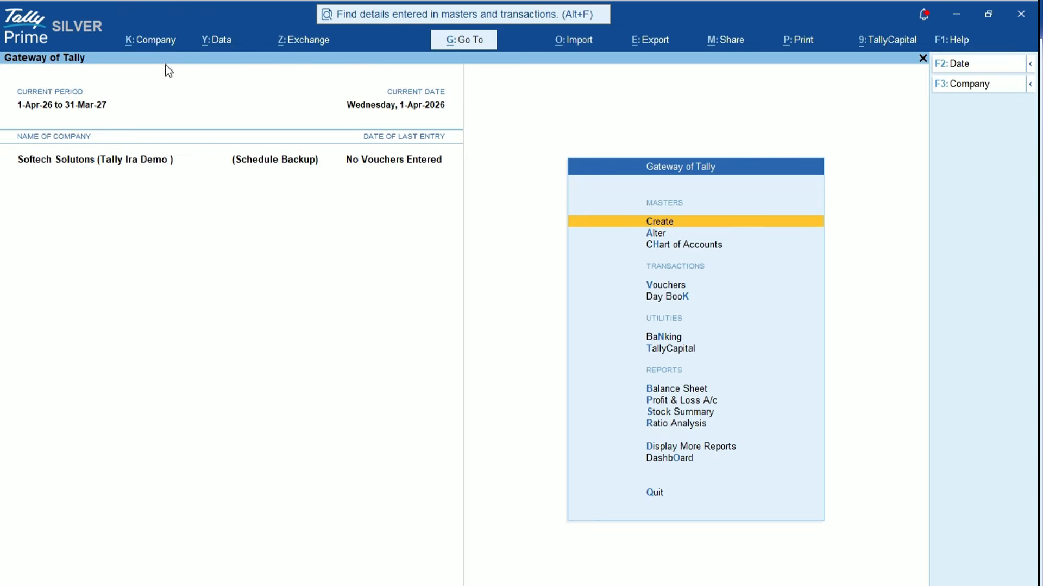
left_click(158, 43)
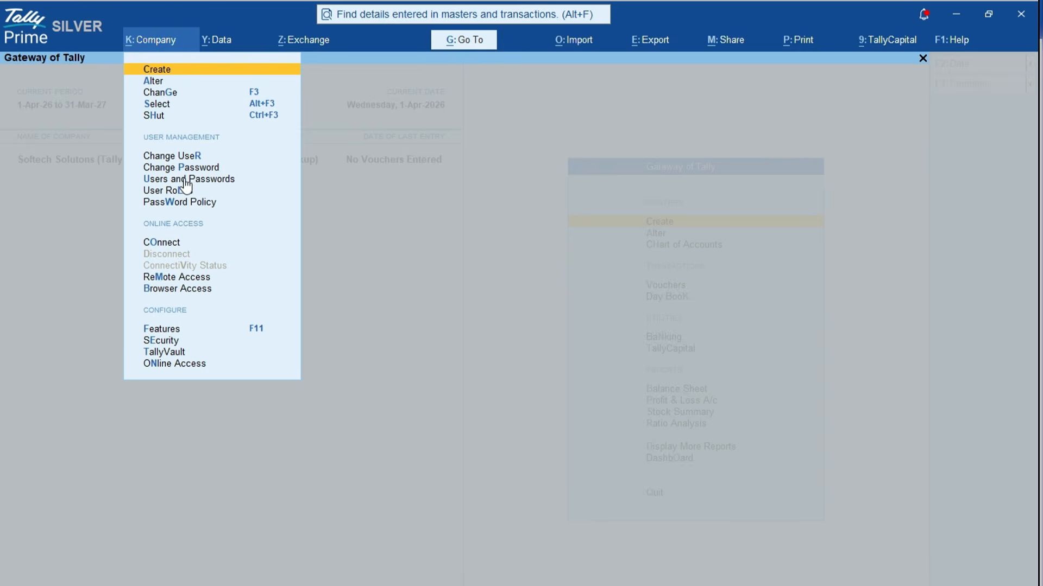
Add Tally Ira user b with update access, TallyIra access, and the user's mobile number
left_click(189, 180)
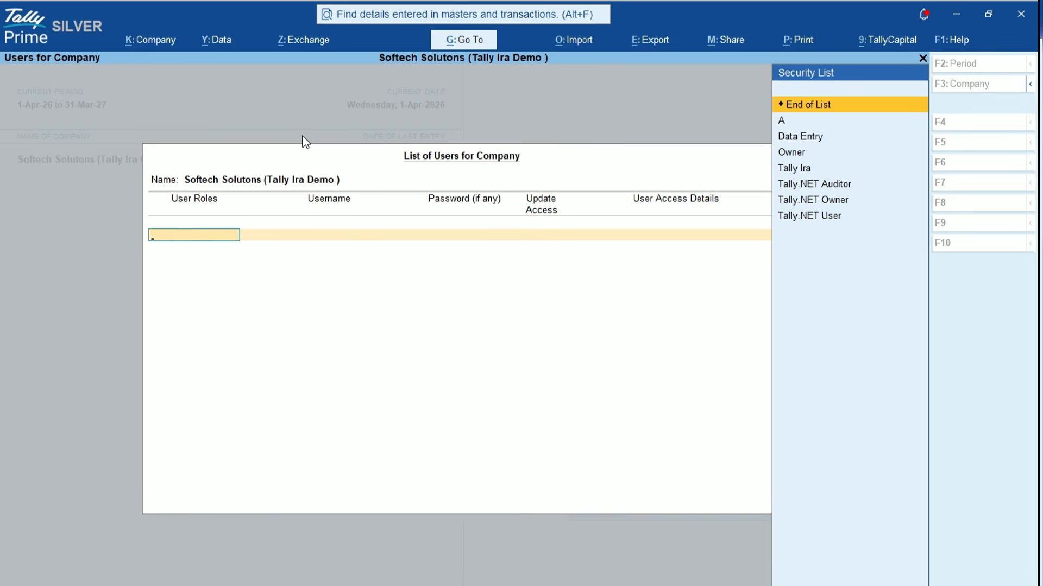
key("Down")
key("Down")
key("Down")
key("Down")
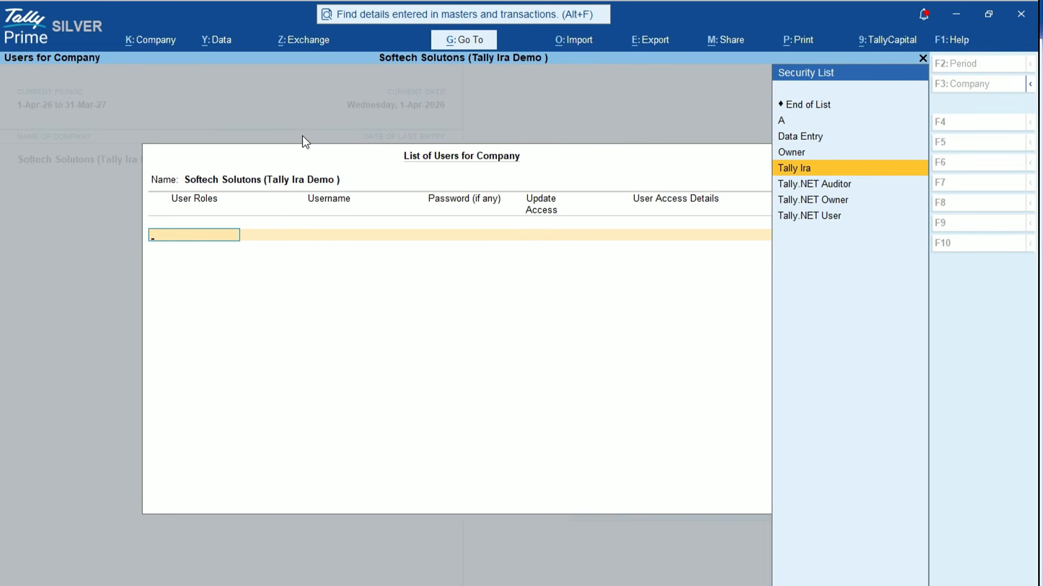
key("Return")
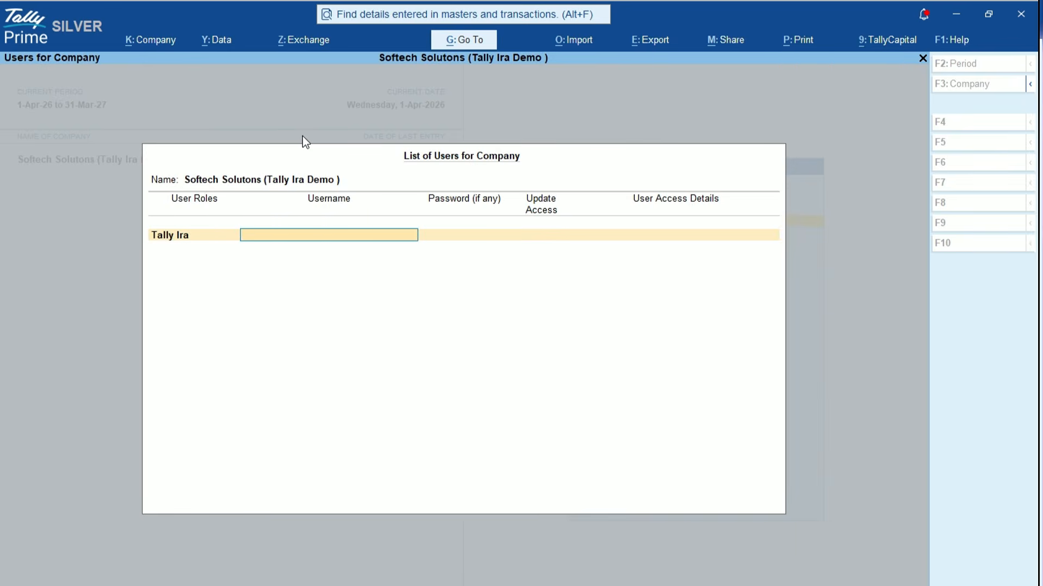
type("b")
key("Return")
key("Return")
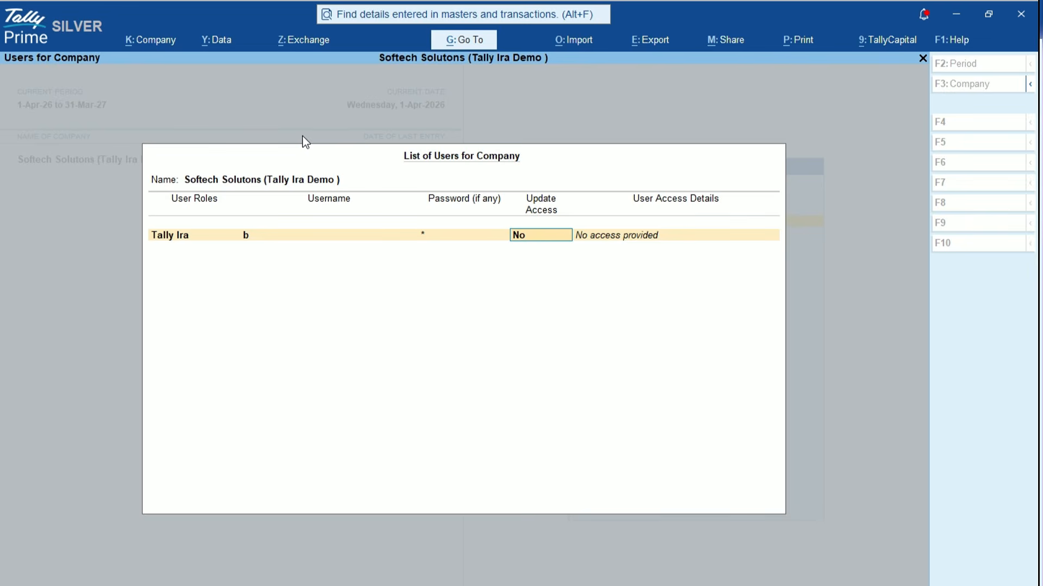
type("y")
key("Return")
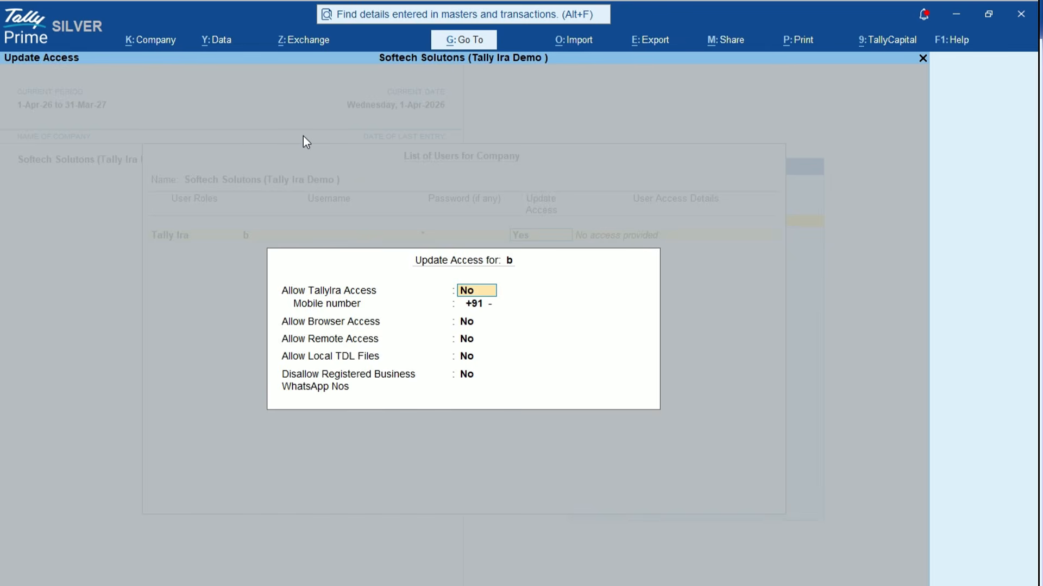
type("y")
key("Return")
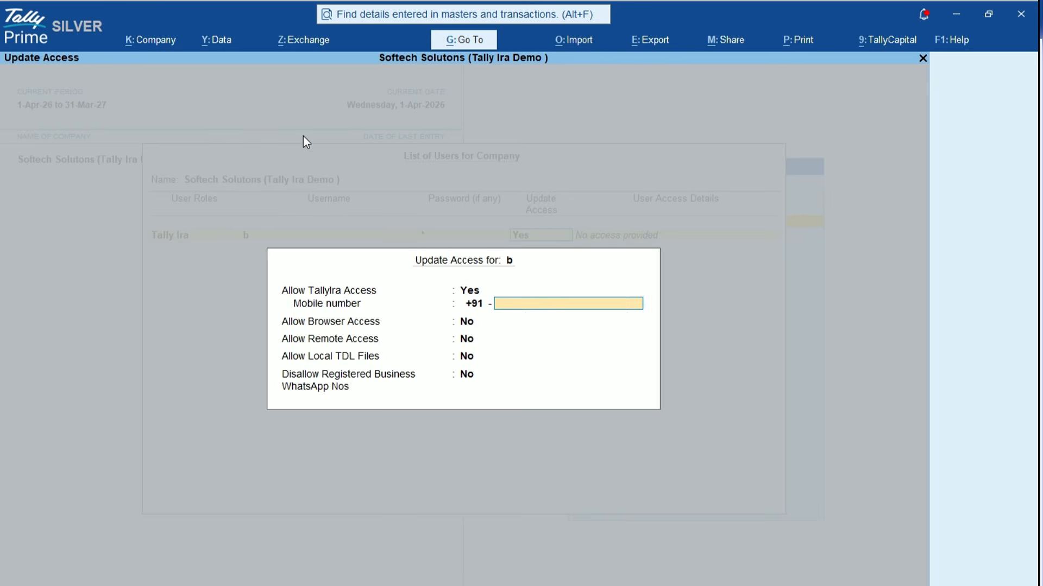
key("Return")
Add Tally Ira user c with a password, update and TallyIra access, mobile number, then save
key("Return")
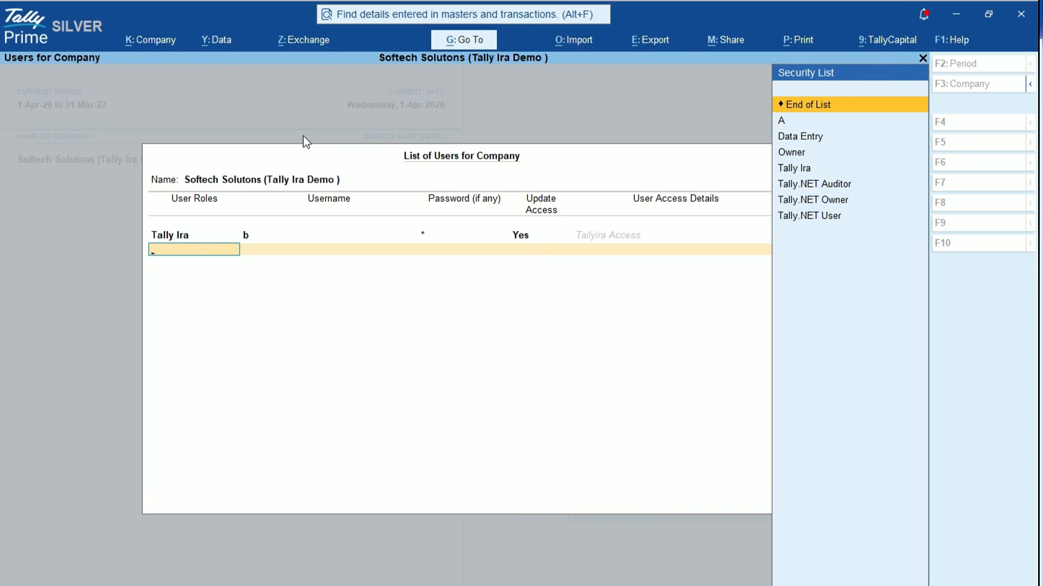
key("Down")
key("Down")
key("Down")
key("Down")
key("Return")
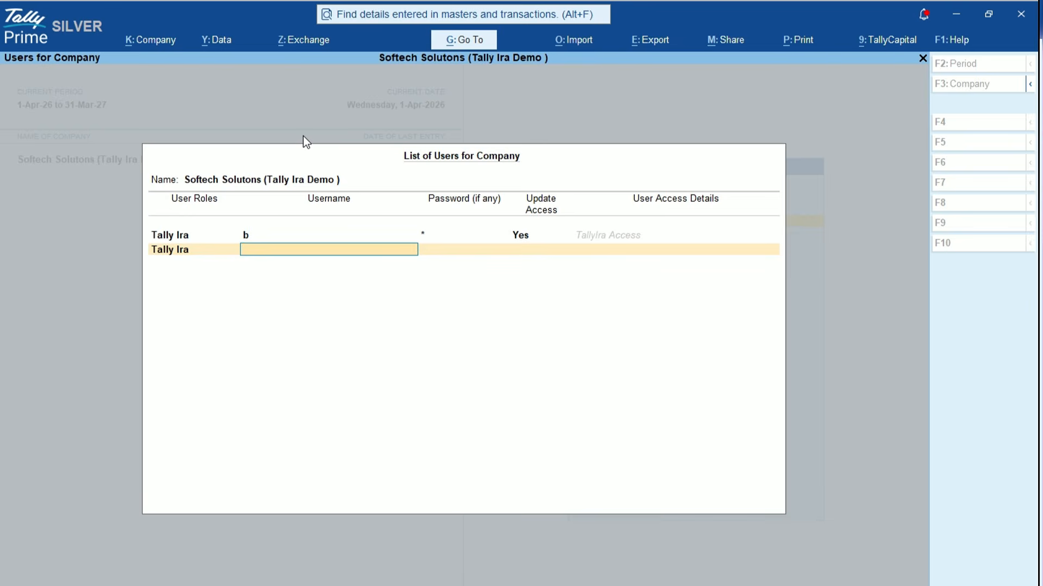
key("Return")
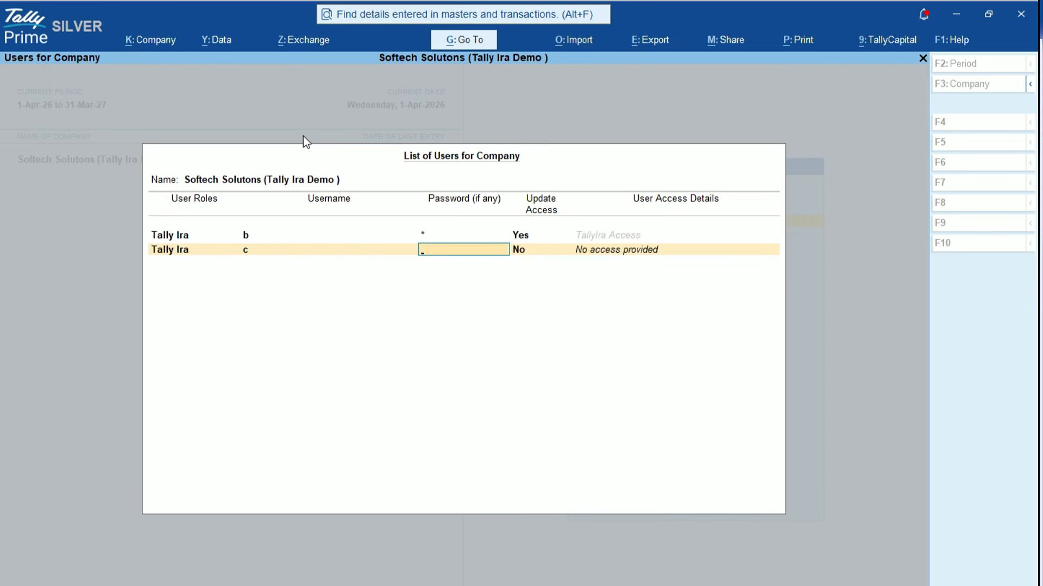
key("Return")
key("Return")
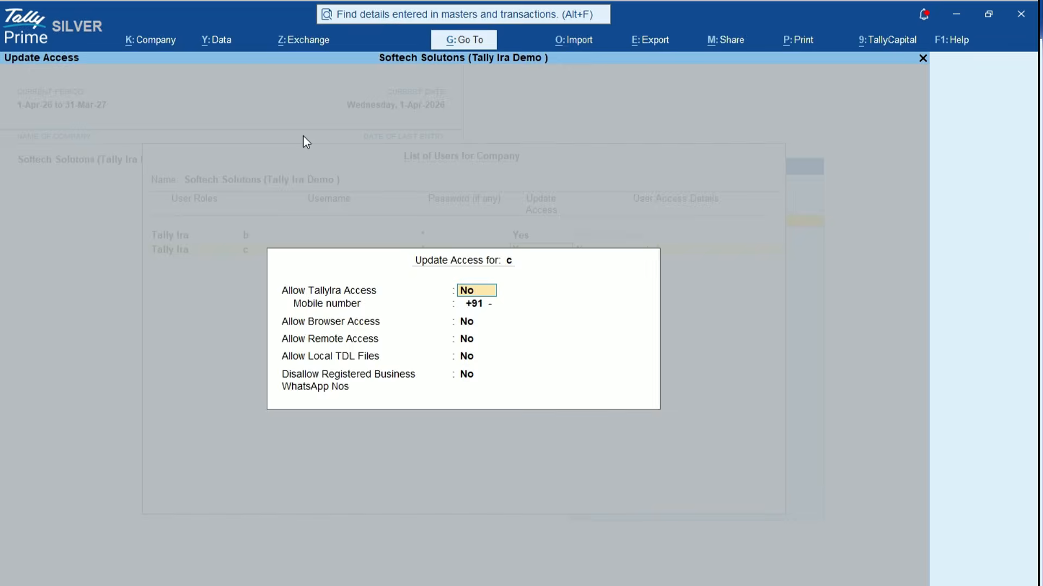
key("Return")
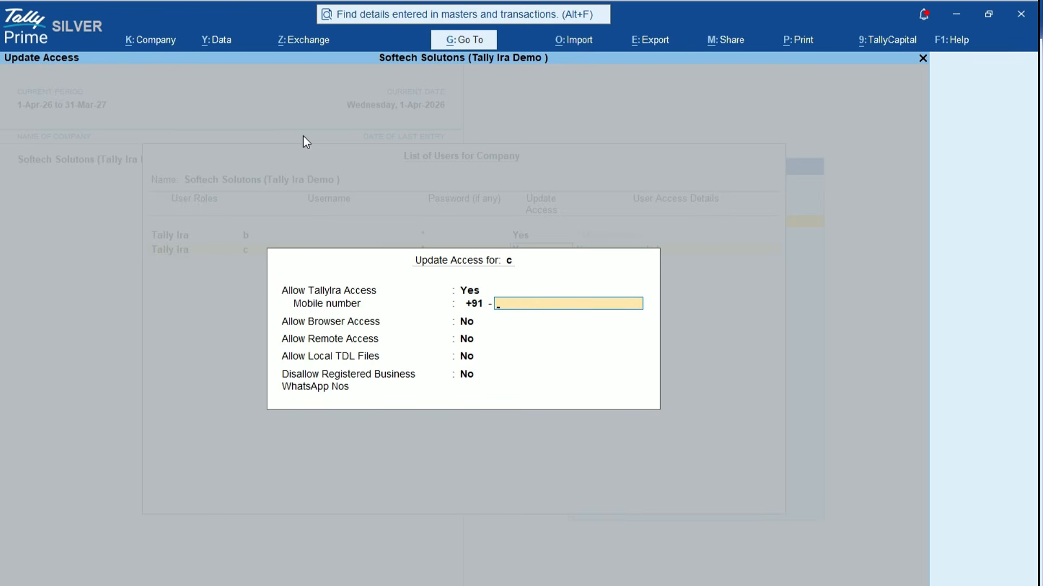
key("Return")
key("Return")
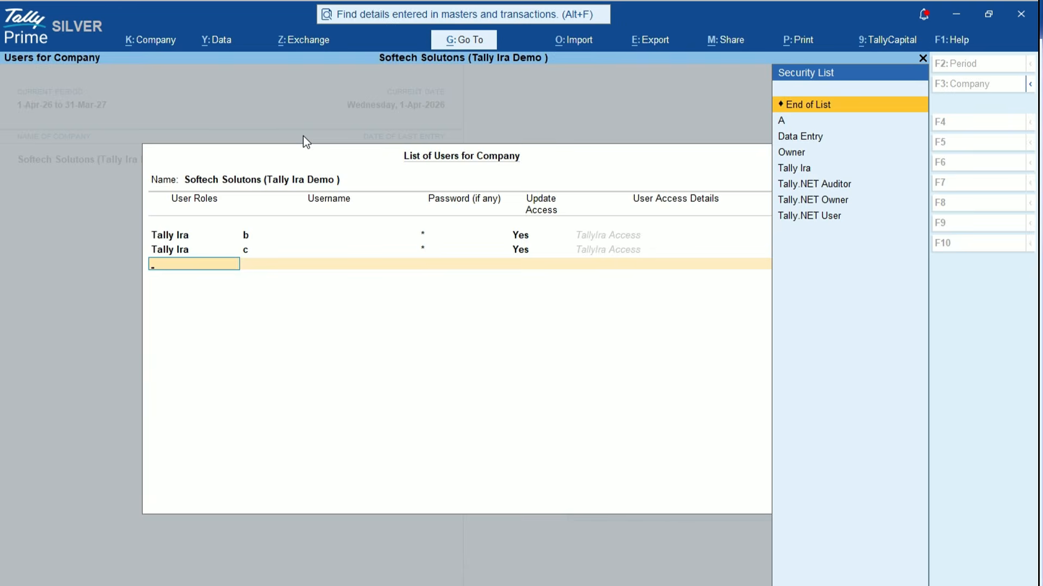
key("Return")
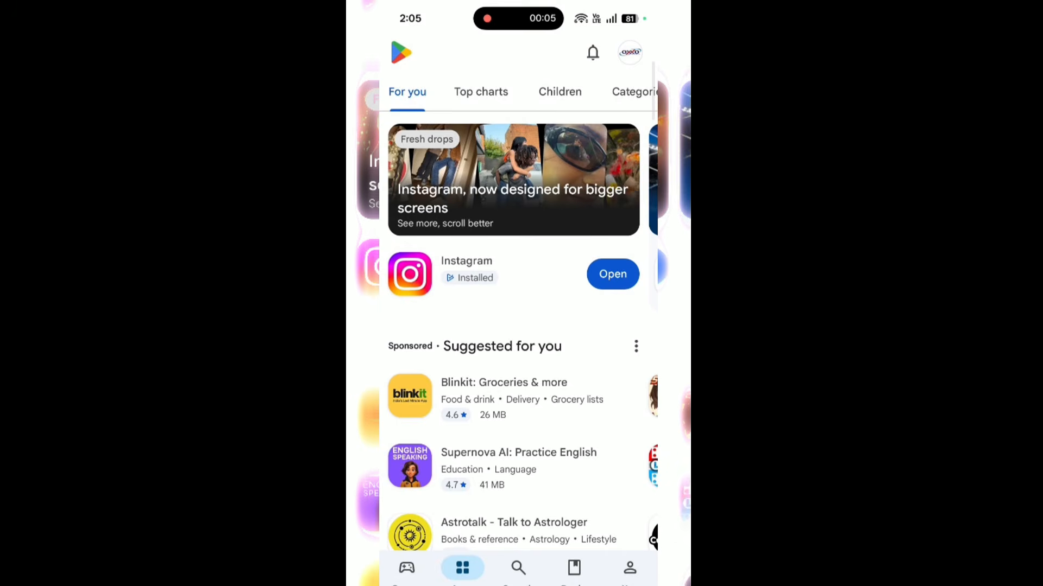
Search the Play Store for 'tally ira' and install the TallyIra app
left_click(518, 568)
left_click(500, 51)
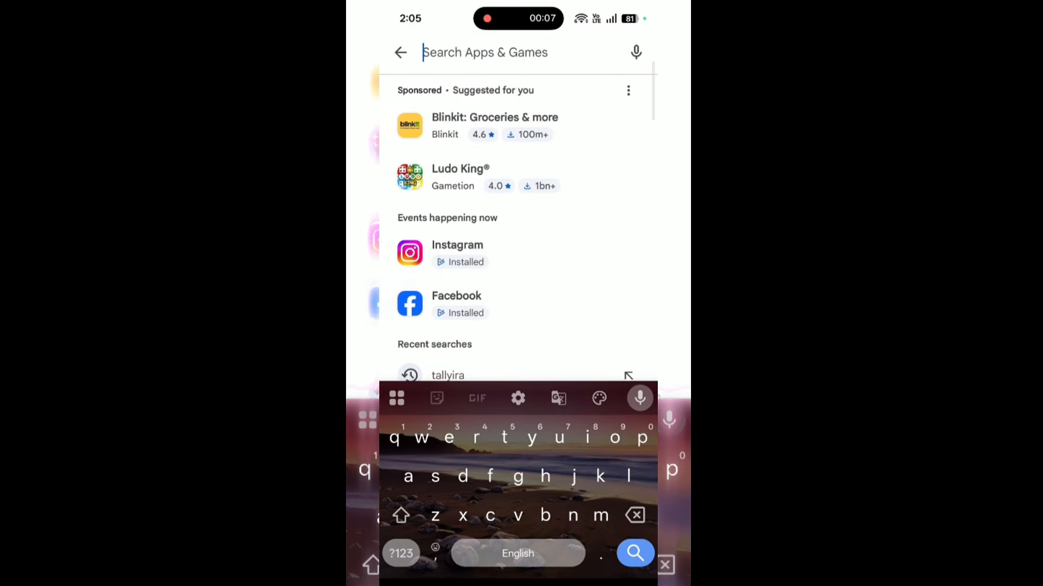
type("tally")
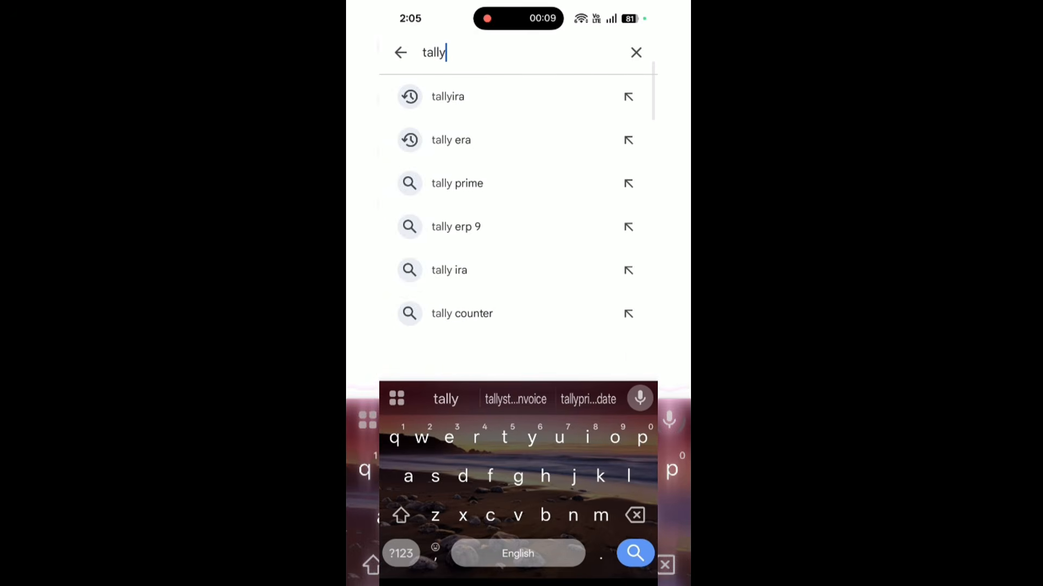
type(" ira")
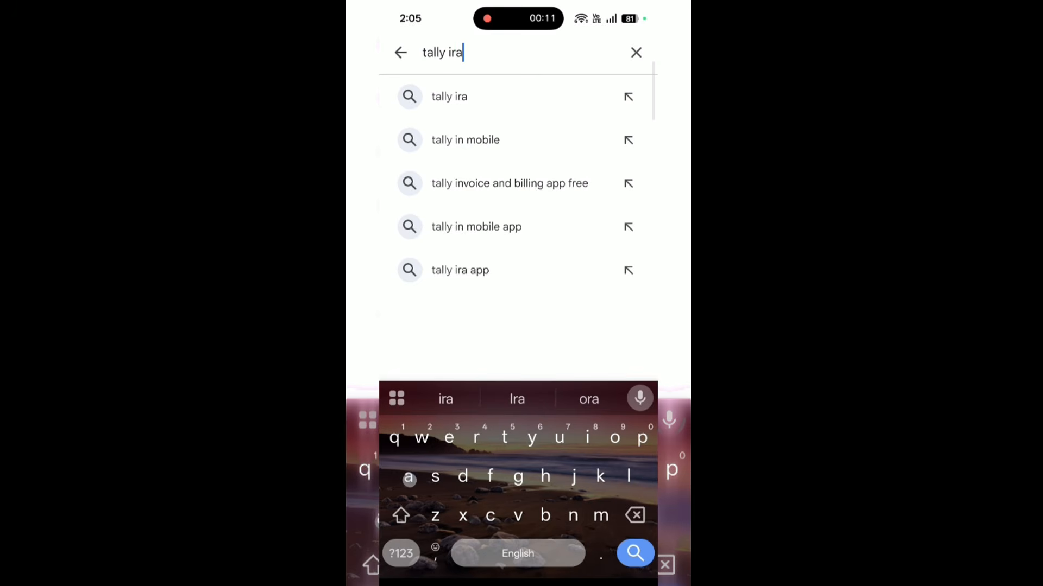
key("Return")
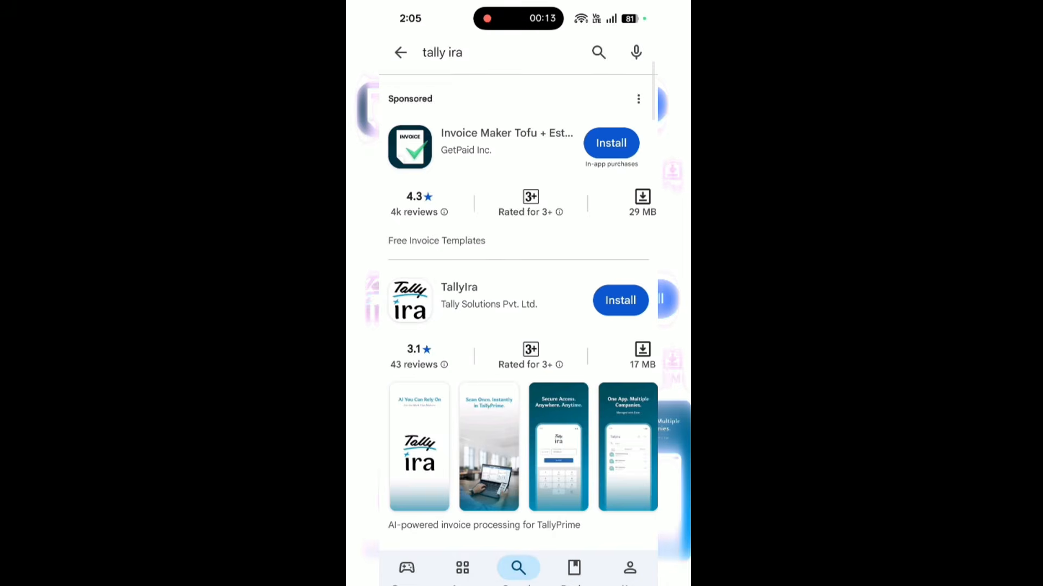
scroll(518, 304, "down", 3)
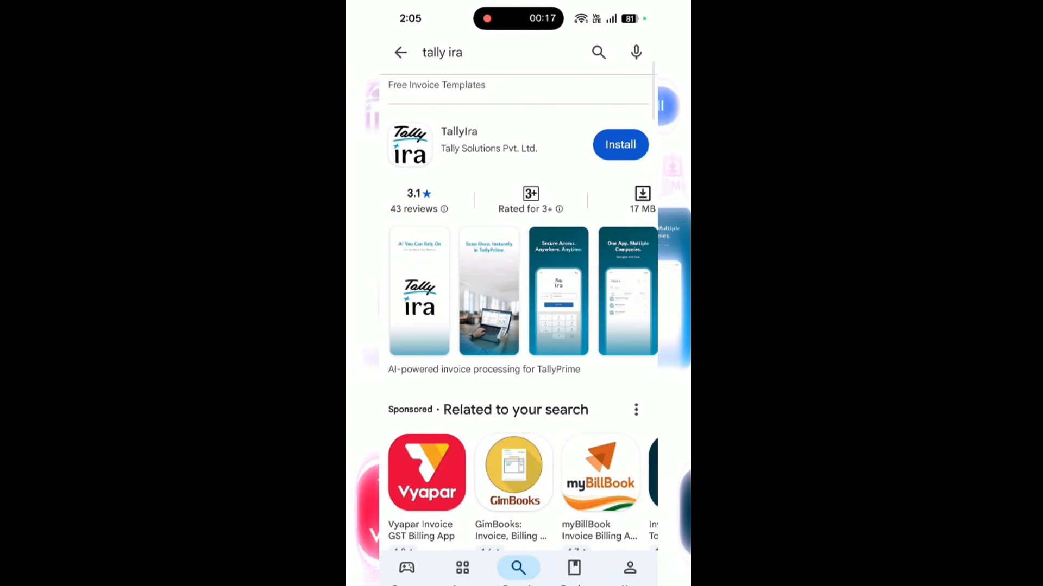
left_click(620, 145)
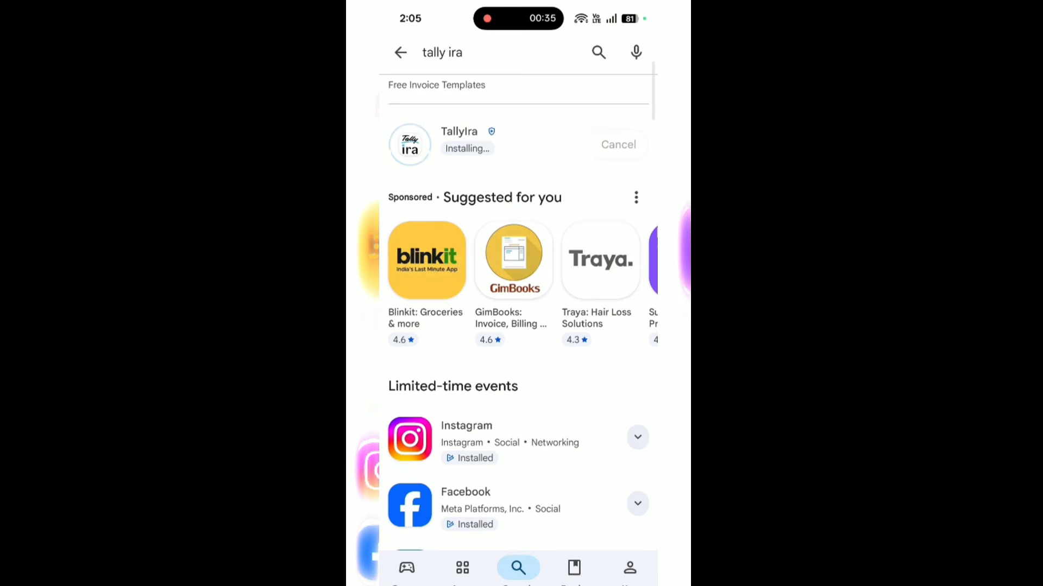
Launch TallyIra, answer the notification prompt, and open the Tally Solutions company
left_click(622, 145)
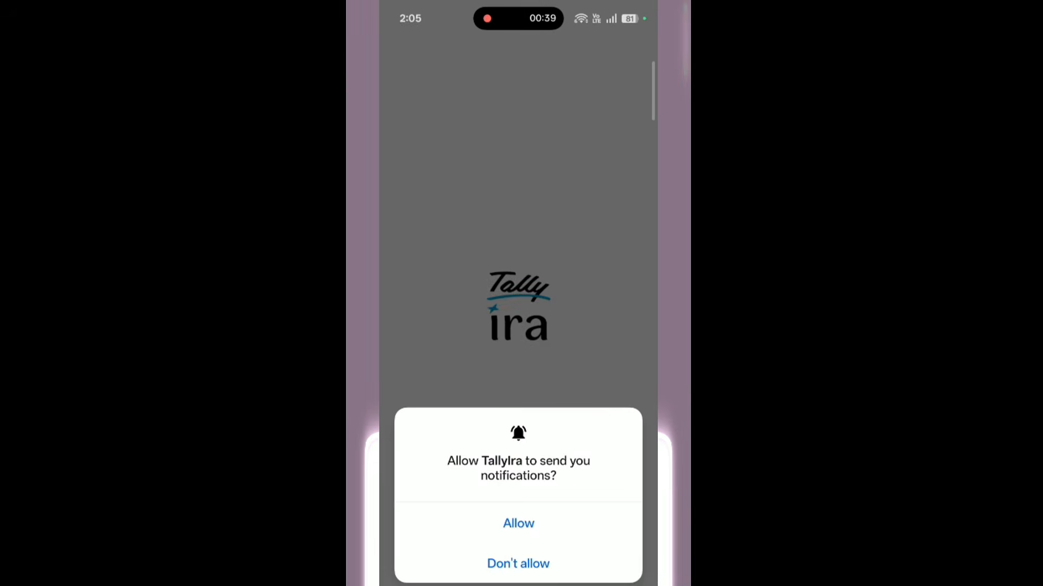
left_click(519, 523)
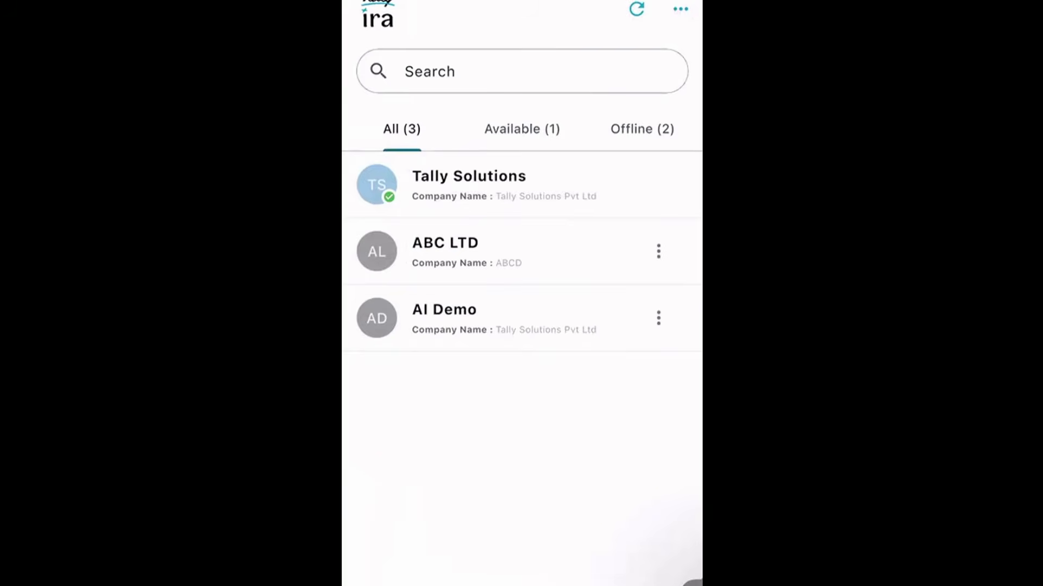
left_click(468, 185)
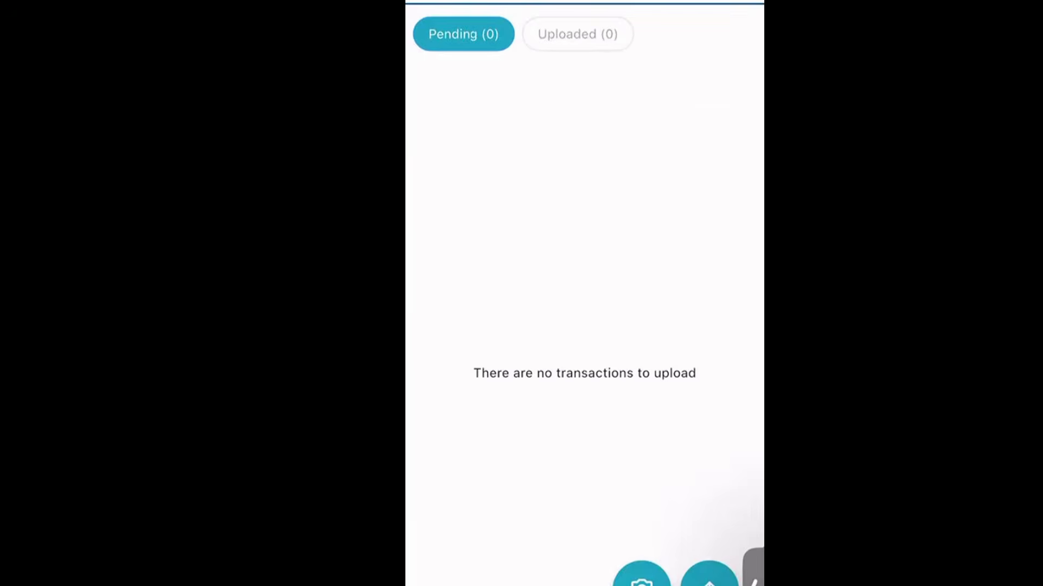
left_click(642, 577)
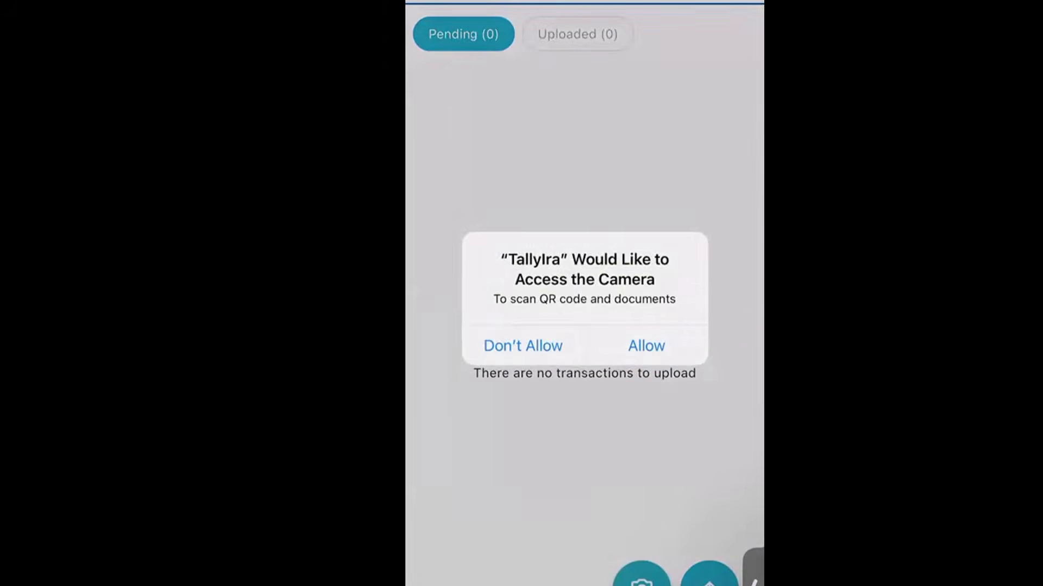
left_click(646, 346)
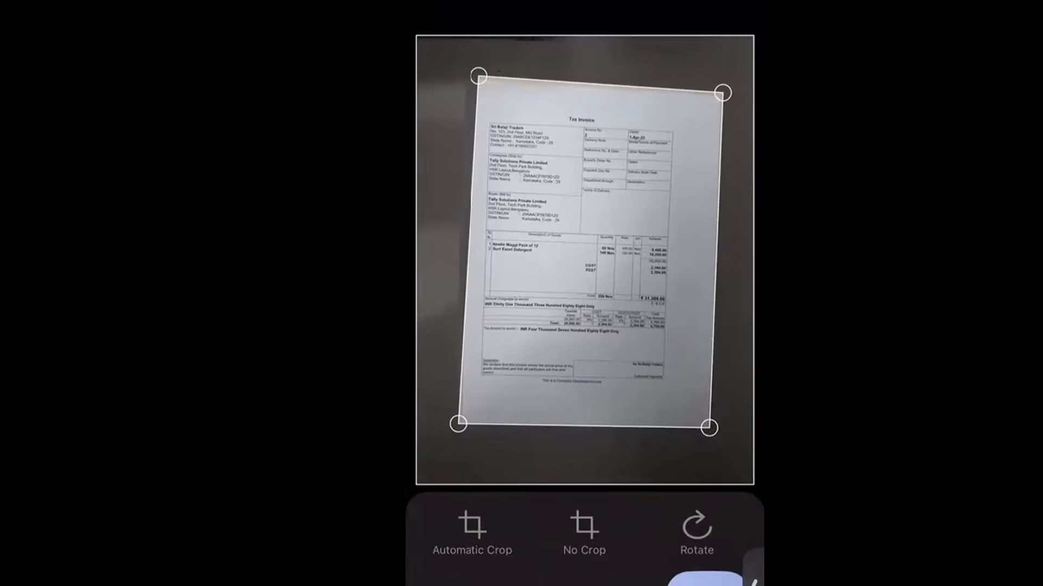
left_click(706, 580)
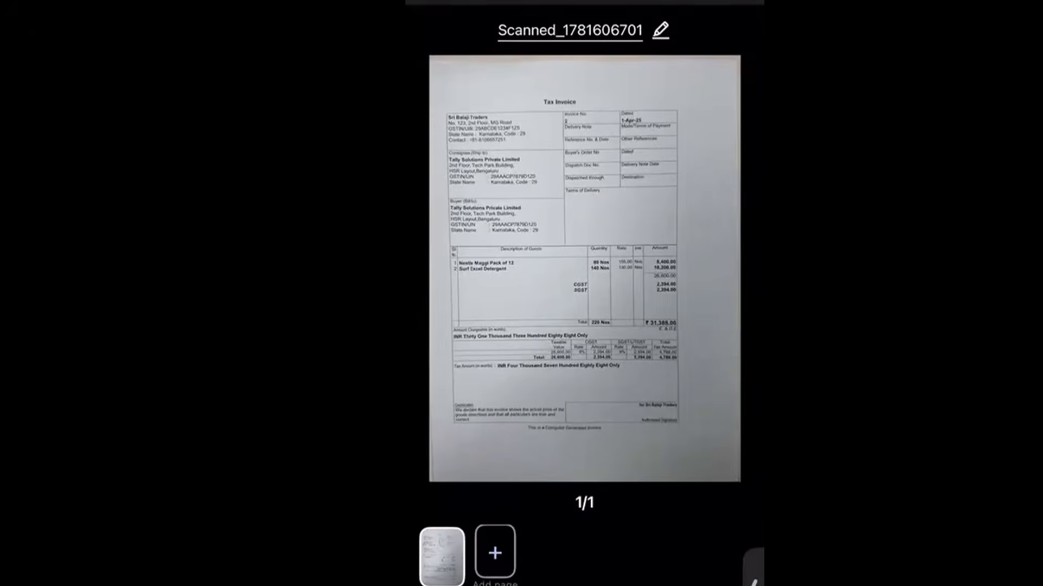
left_click(710, 86)
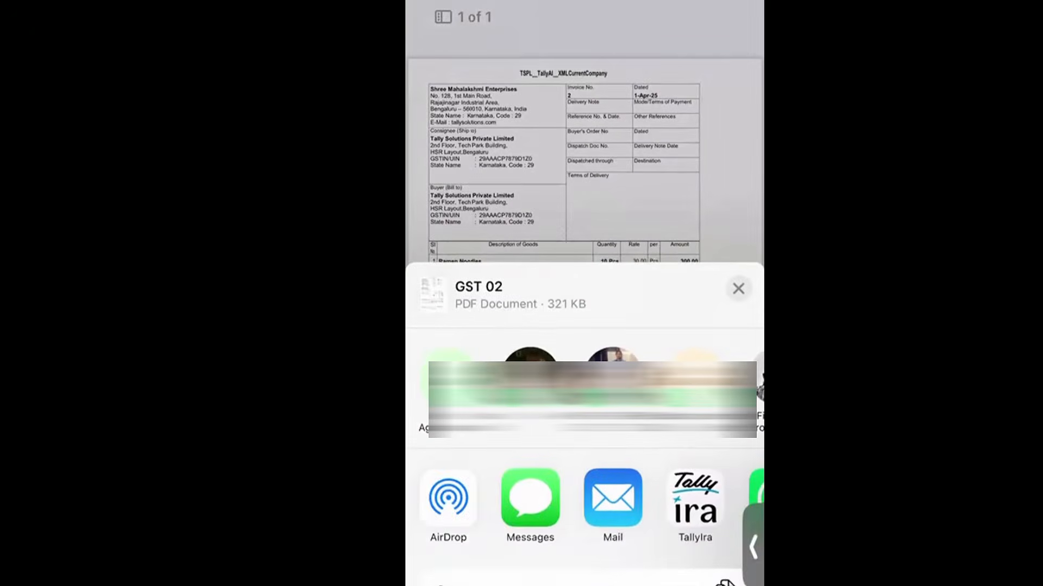
Share the GST 02 PDF into TallyIra from the share sheet
scroll(585, 505, "right", 2)
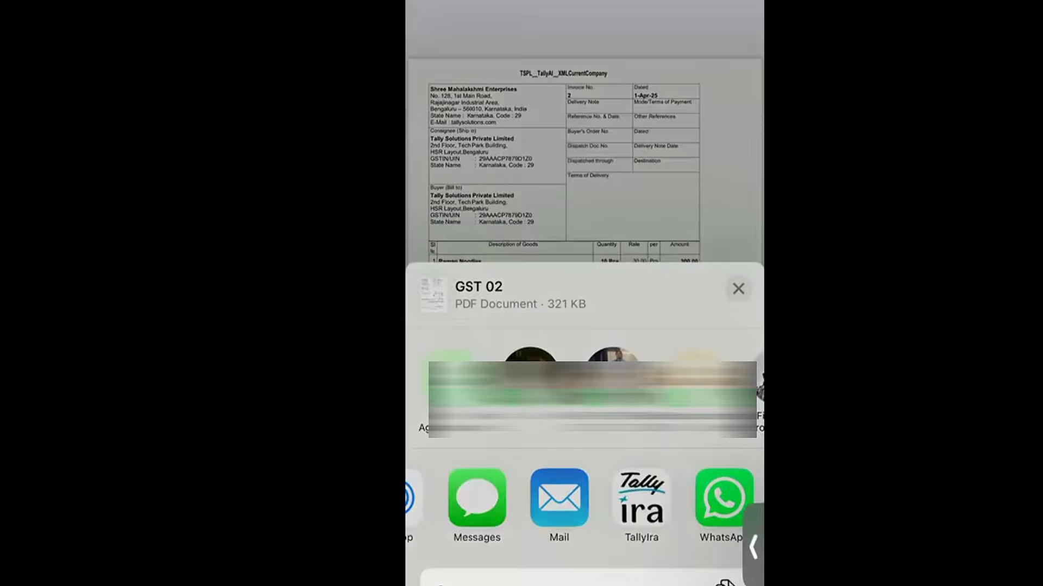
left_click(641, 498)
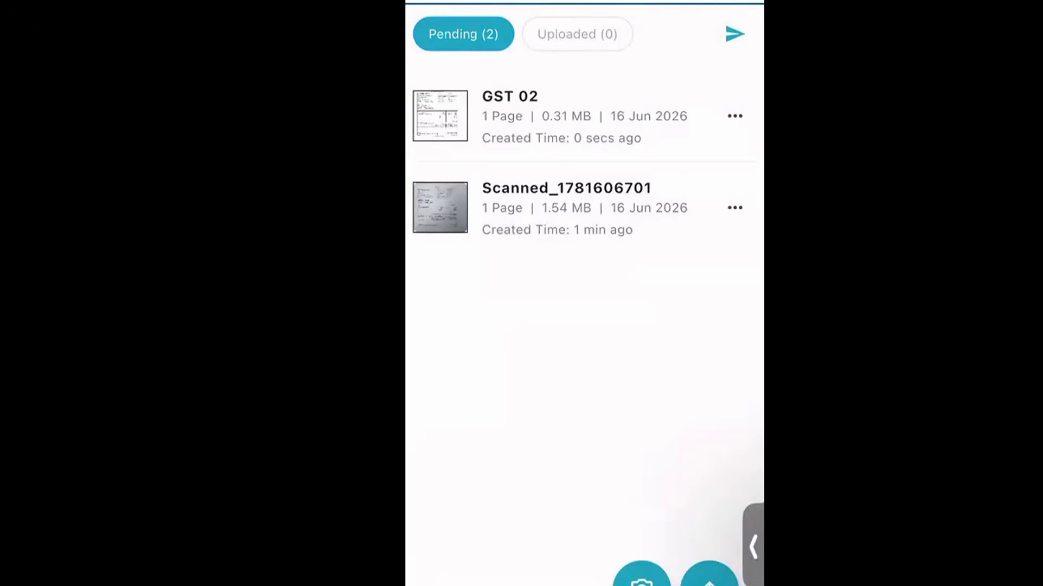
Send the 2 pending TallyIra invoices to TallyPrime as Purchase vouchers in Item Invoice mode
left_click(734, 33)
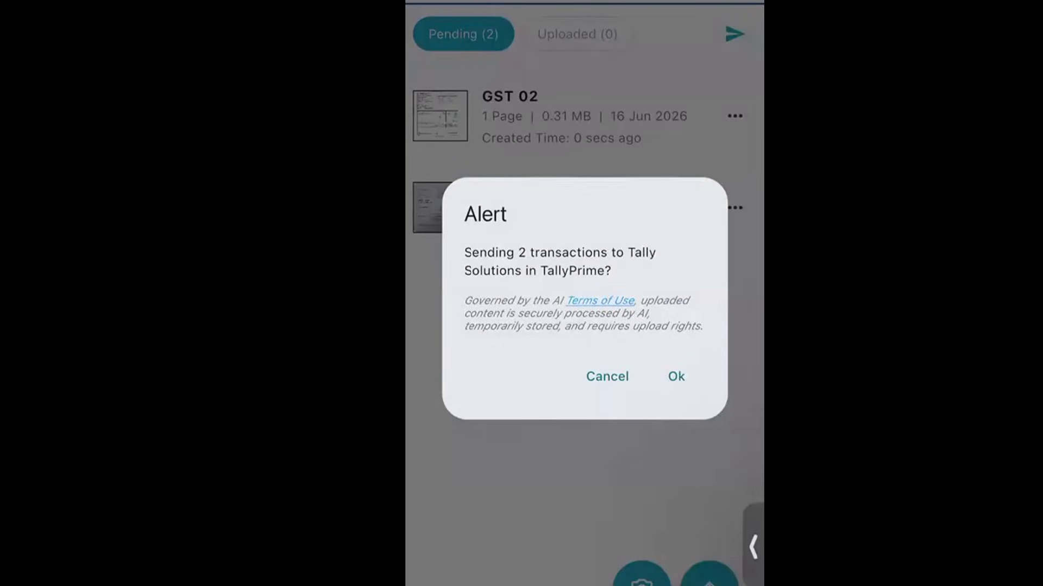
left_click(676, 376)
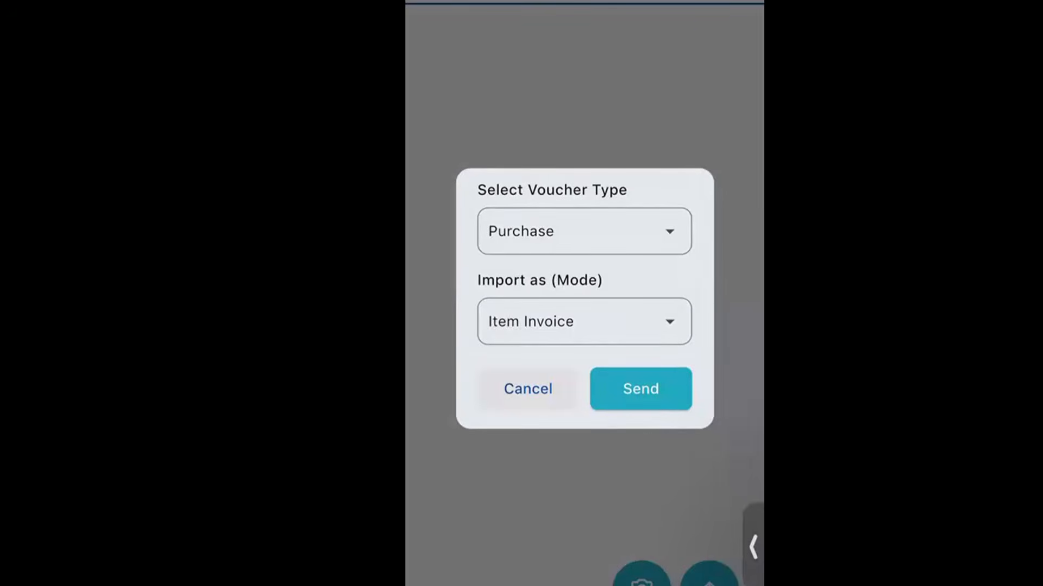
left_click(669, 232)
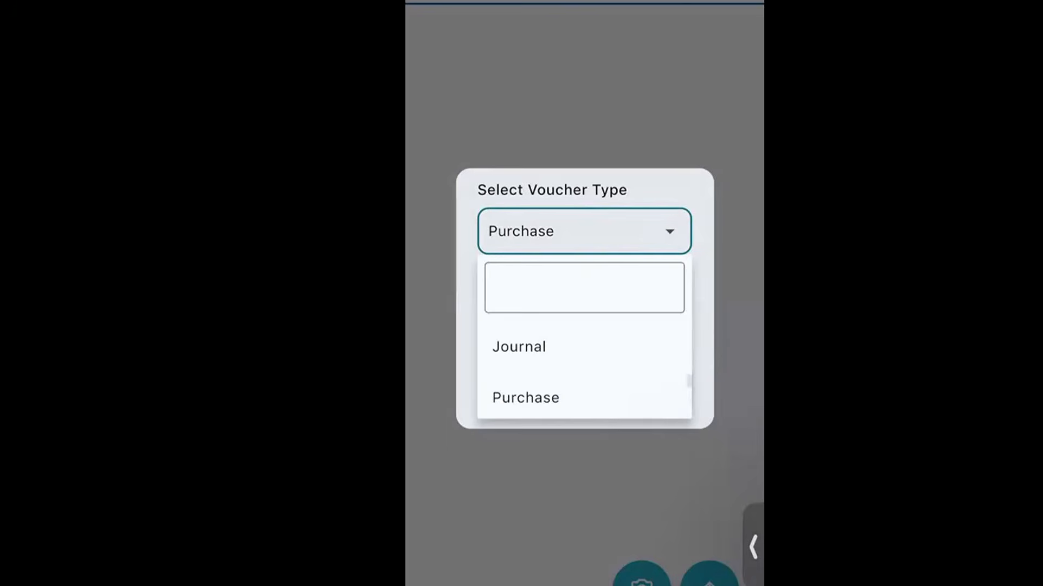
left_click(525, 397)
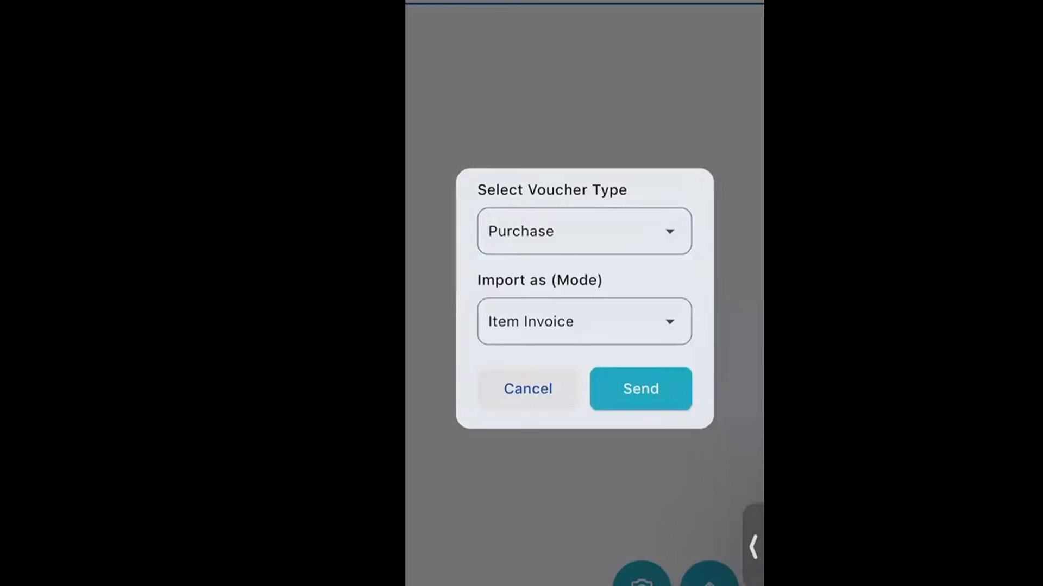
left_click(641, 389)
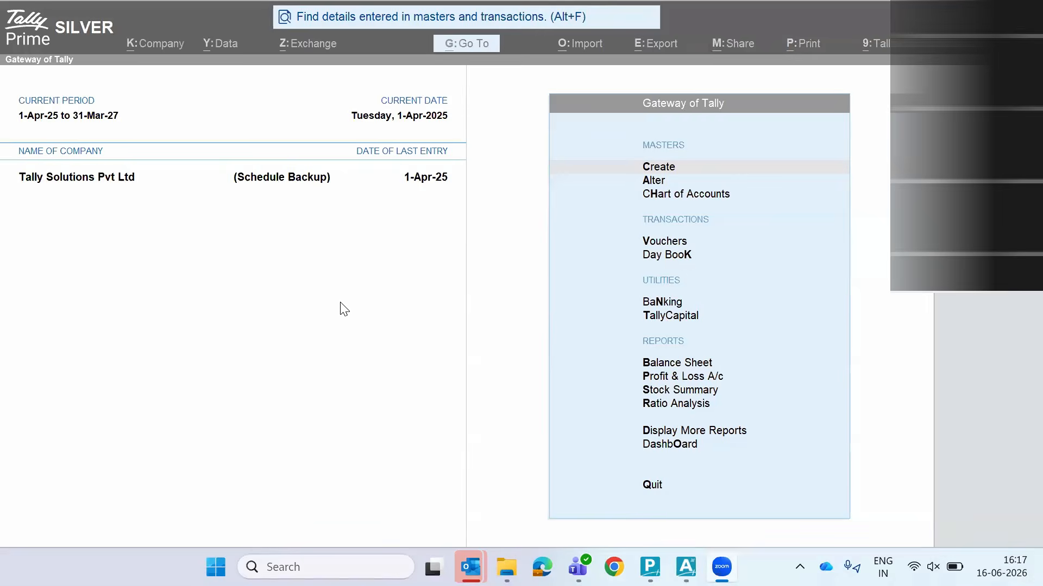
Import the uploaded Draft Transactions (PDF/Images) into TallyPrime and open the Sri Balaji Traders draft
left_click(341, 304)
key("alt+o")
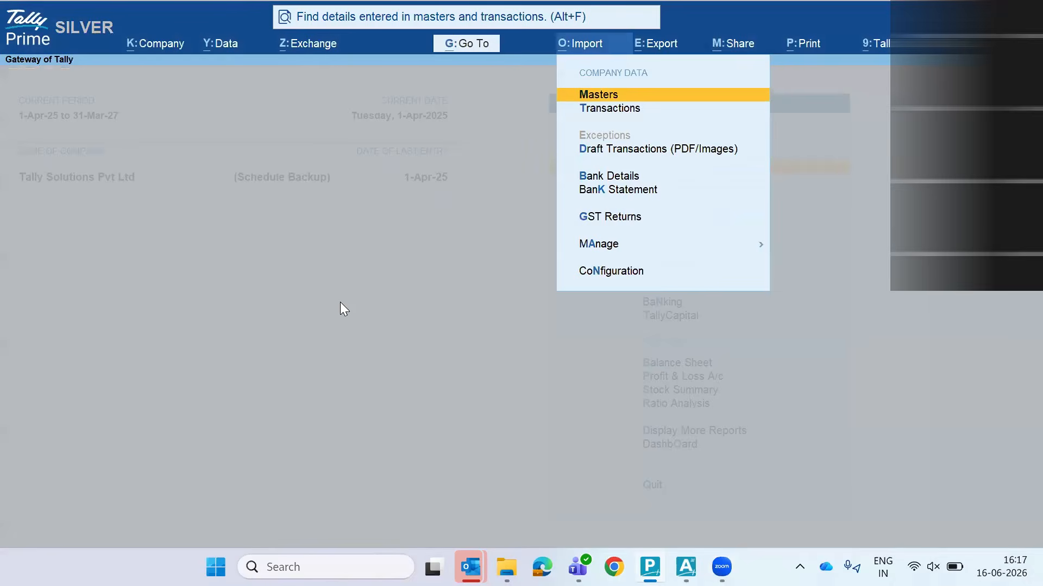
key("Down")
key("Down")
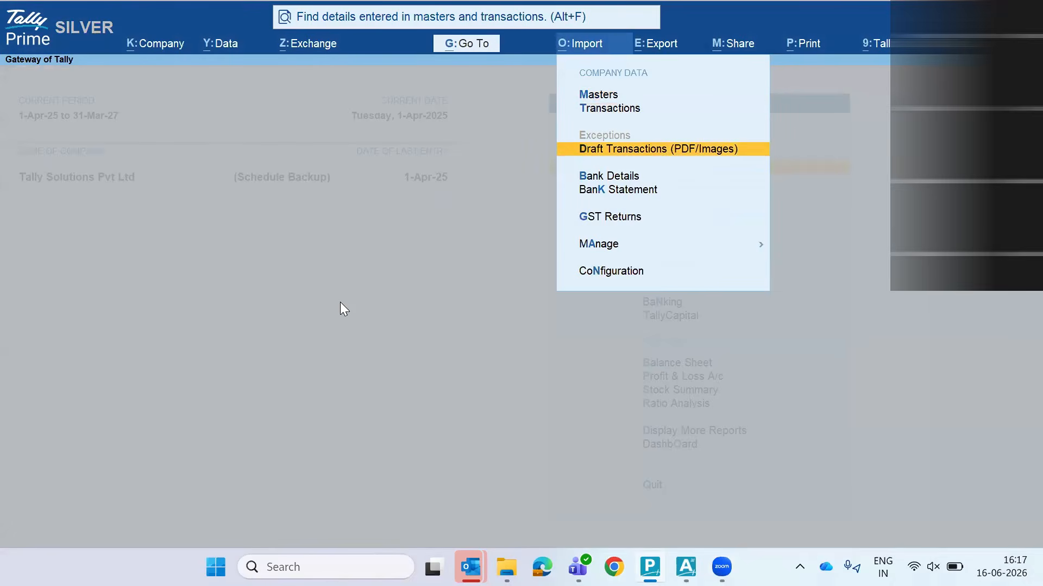
key("Return")
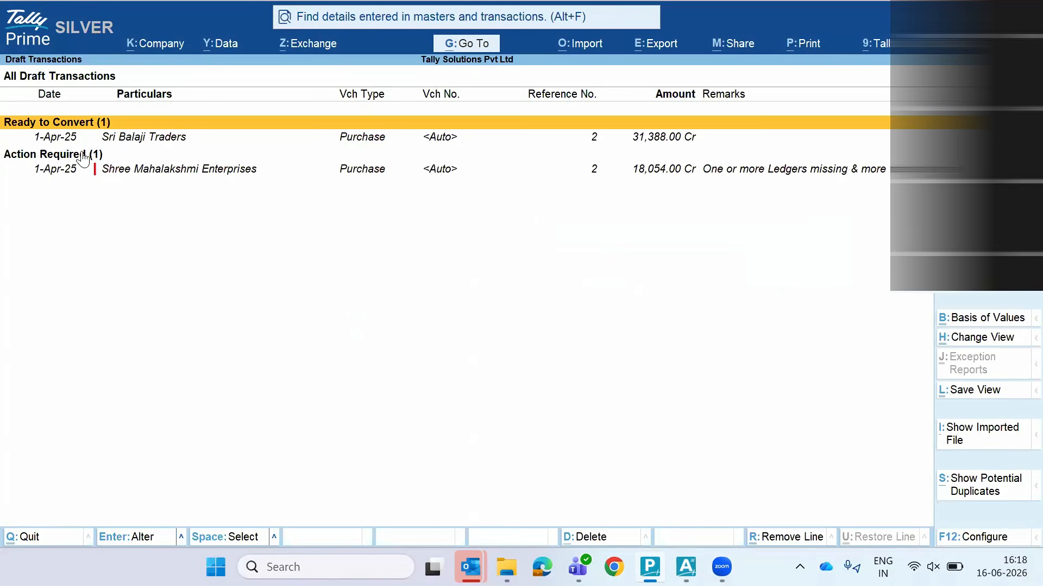
key("Return")
View the Sri Balaji Traders invoice No. 2 PDF in Edge, checking its ₹31,388.00 total
key("alt+i")
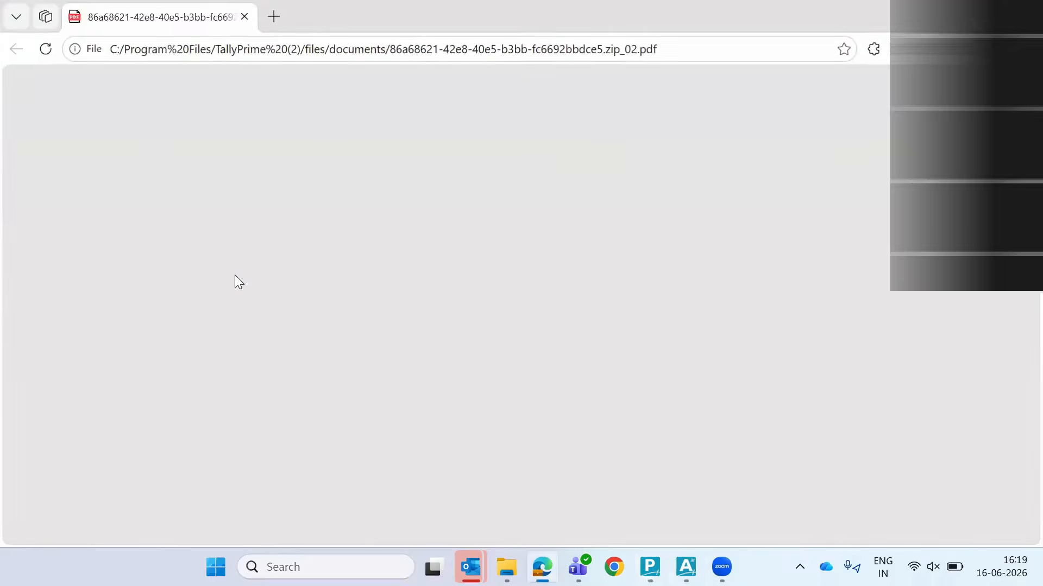
scroll(413, 275, "up", 3, "ctrl")
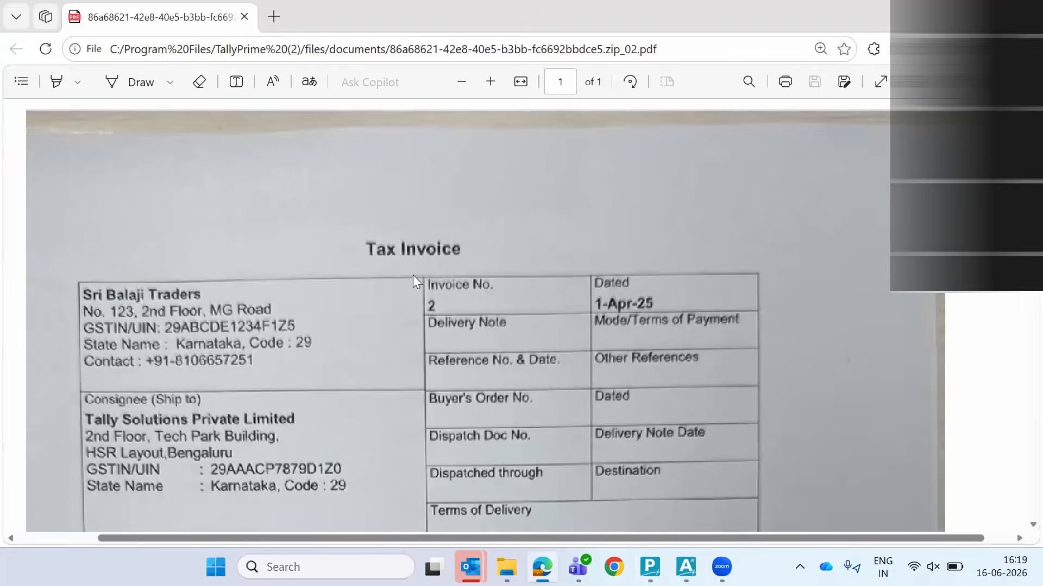
scroll(413, 275, "down", 5)
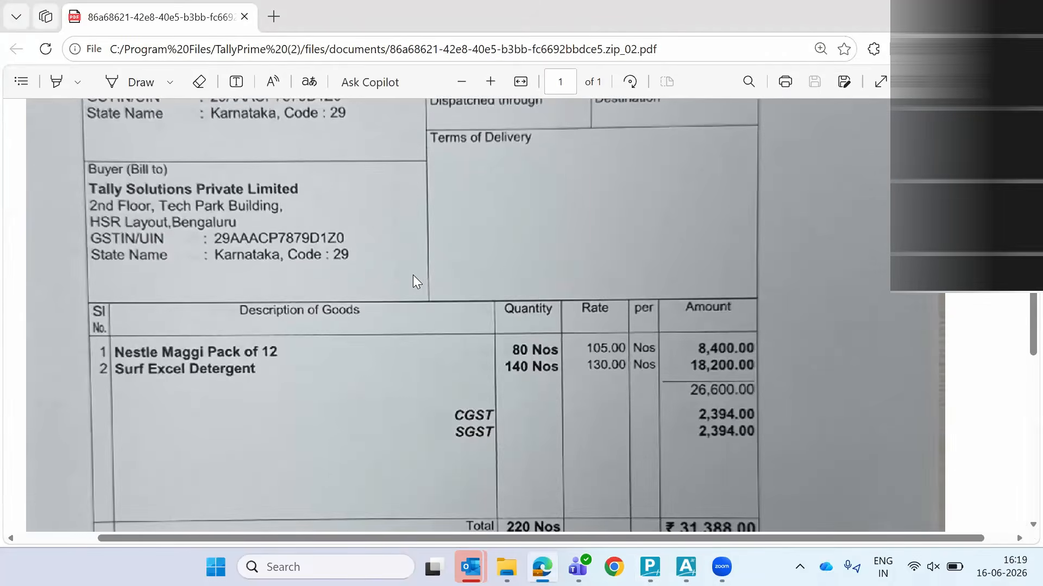
scroll(413, 275, "down", 3, "ctrl")
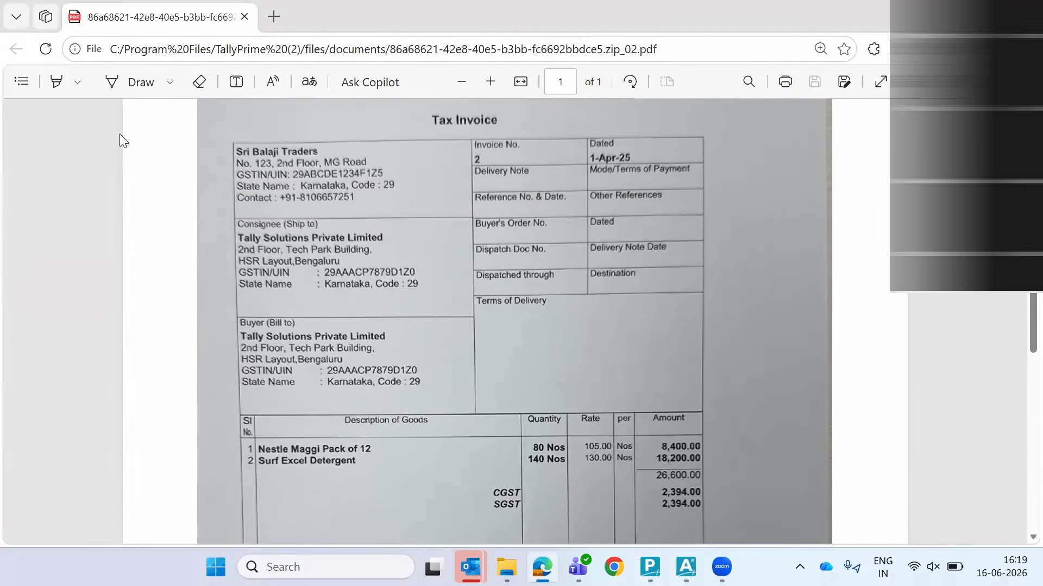
scroll(119, 134, "down", 5)
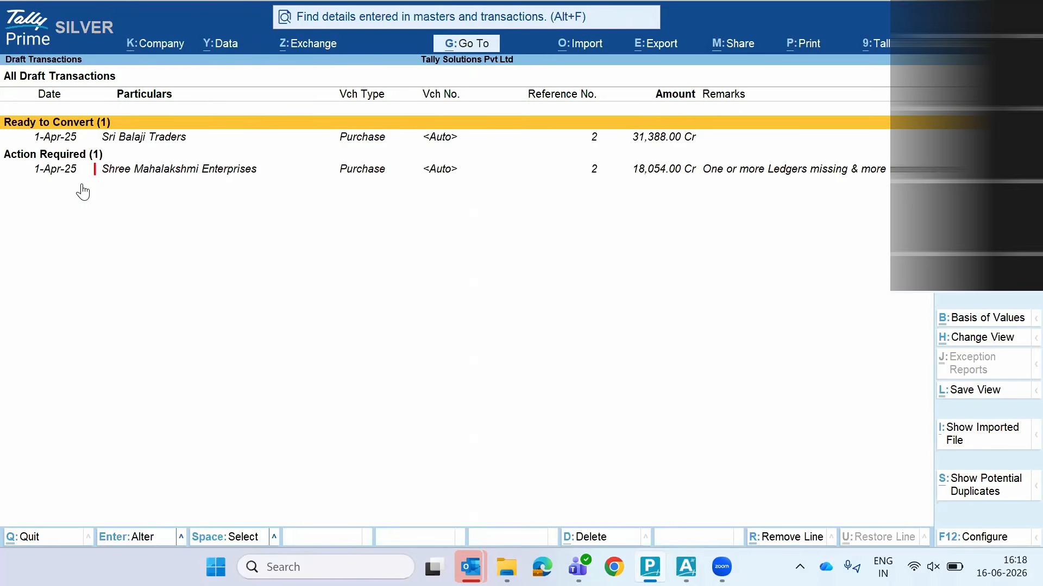
Accept the Sri Balaji Traders draft purchase voucher, leaving only Shree Mahalakshmi Enterprises pending
left_click(121, 136)
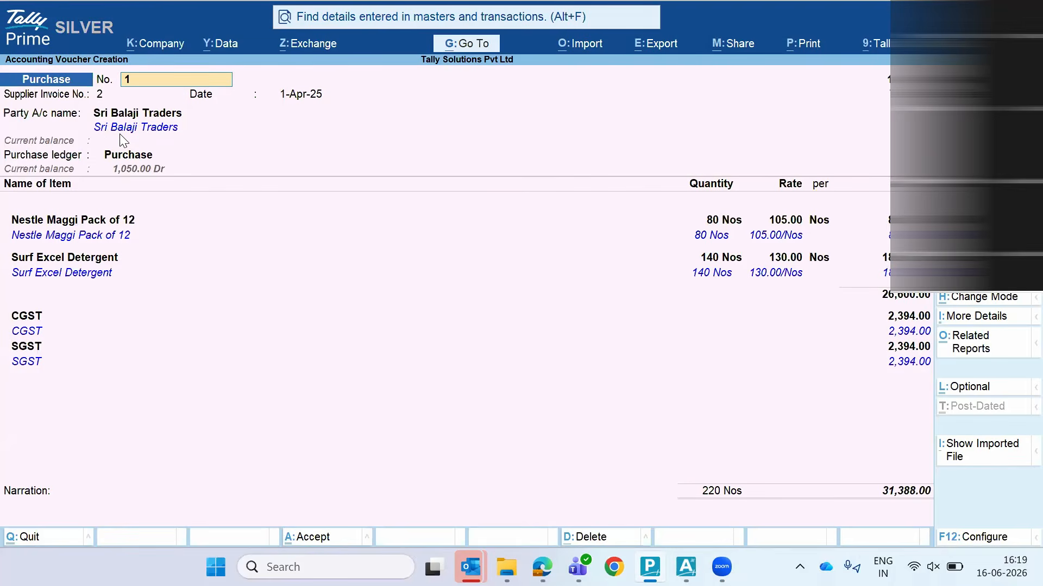
key("ctrl")
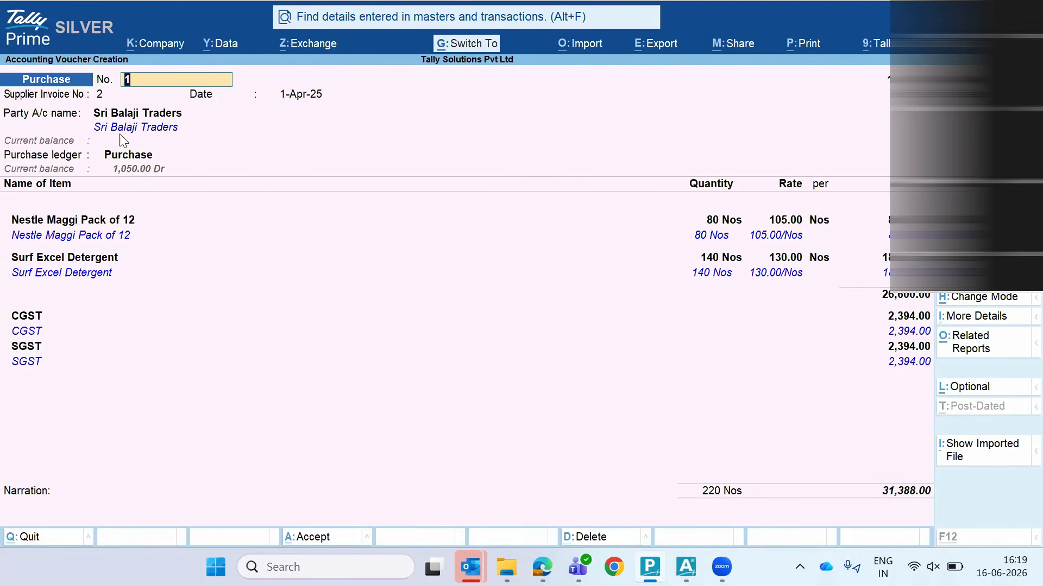
key("ctrl+q")
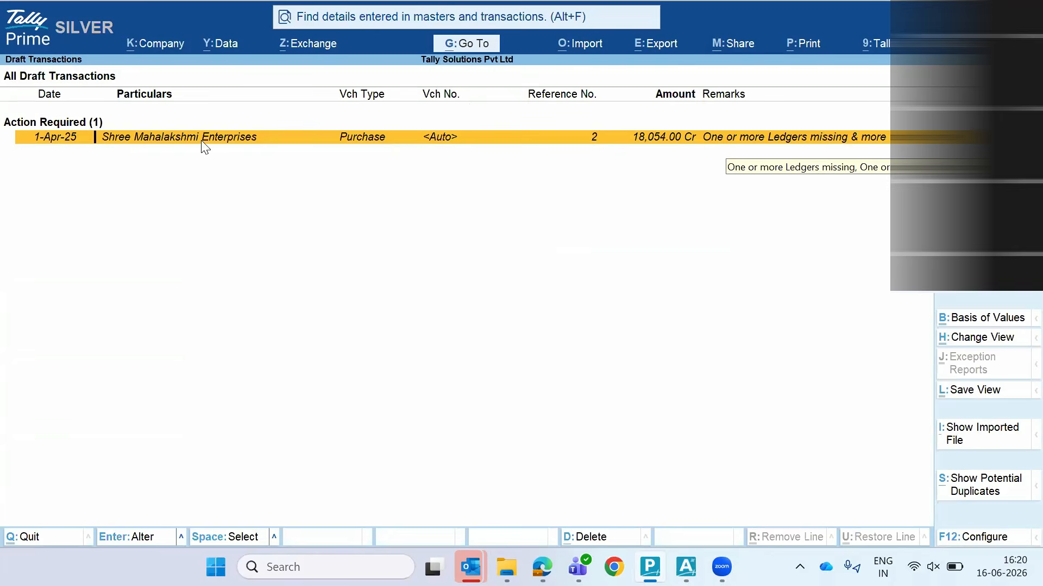
Open the Shree Mahalakshmi Enterprises draft and begin creating its missing Sundry Creditors party ledger
key("Return")
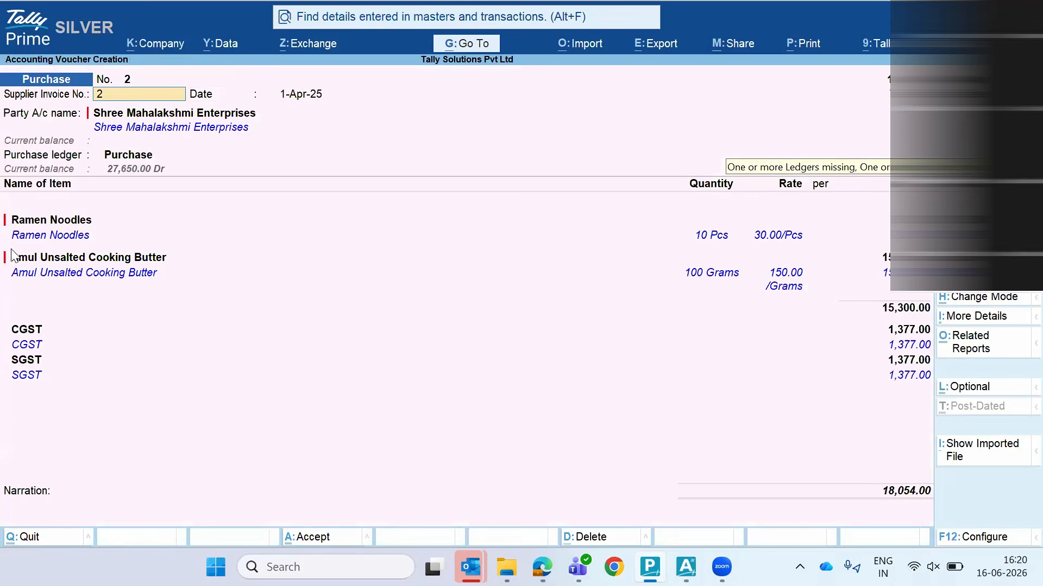
key("Return")
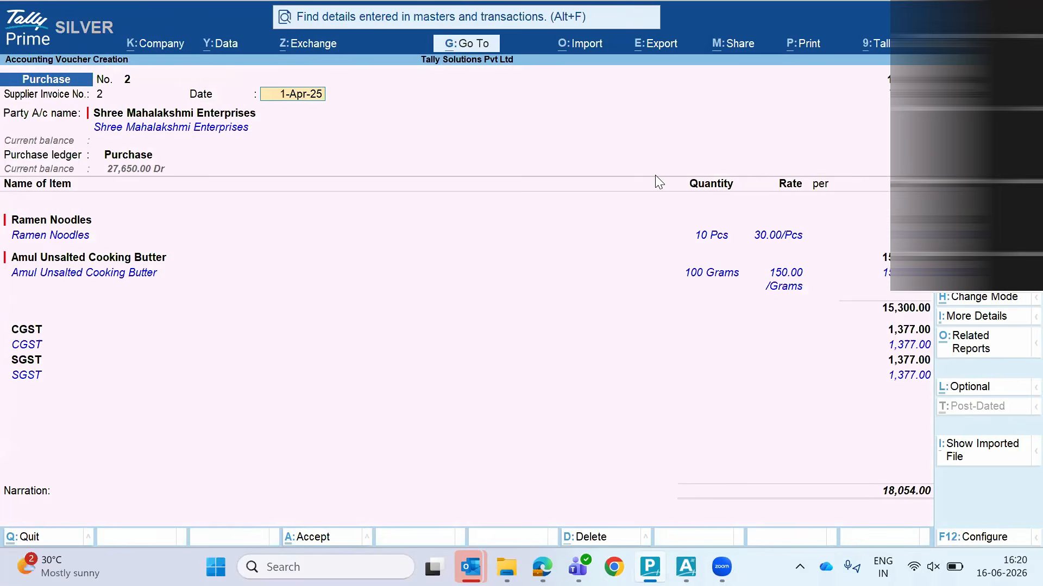
key("Return")
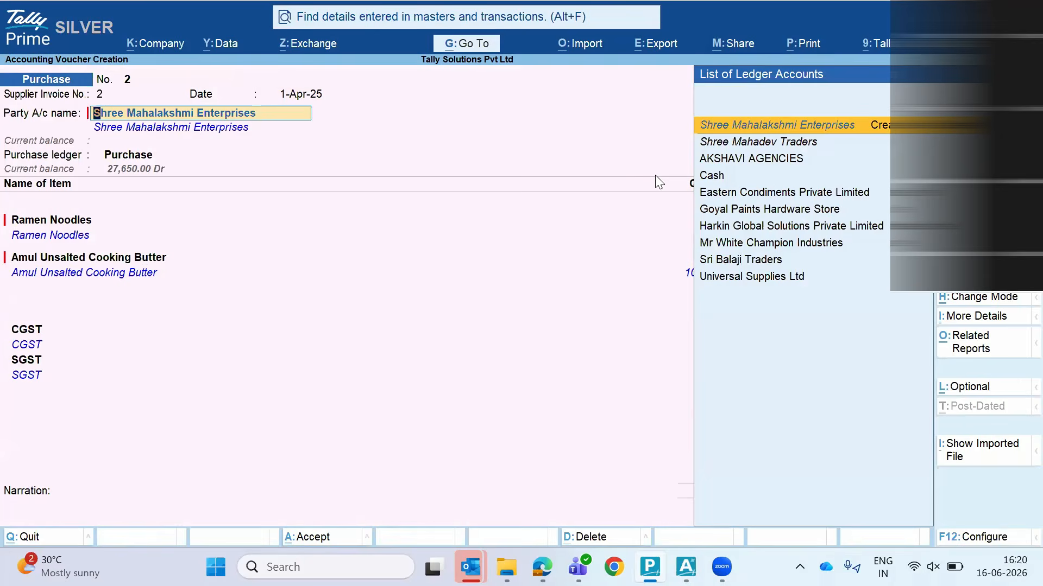
key("ctrl+Return")
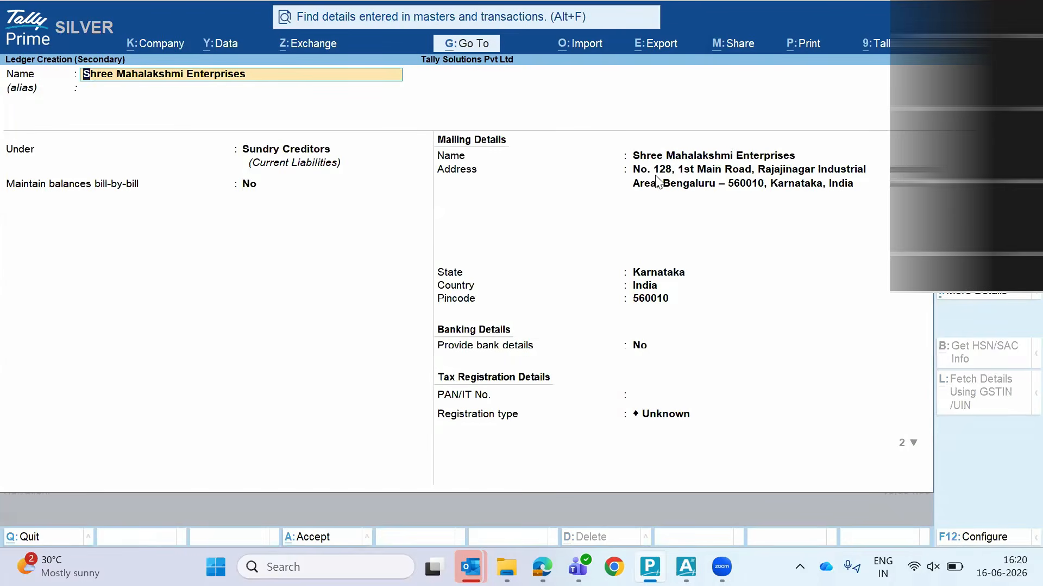